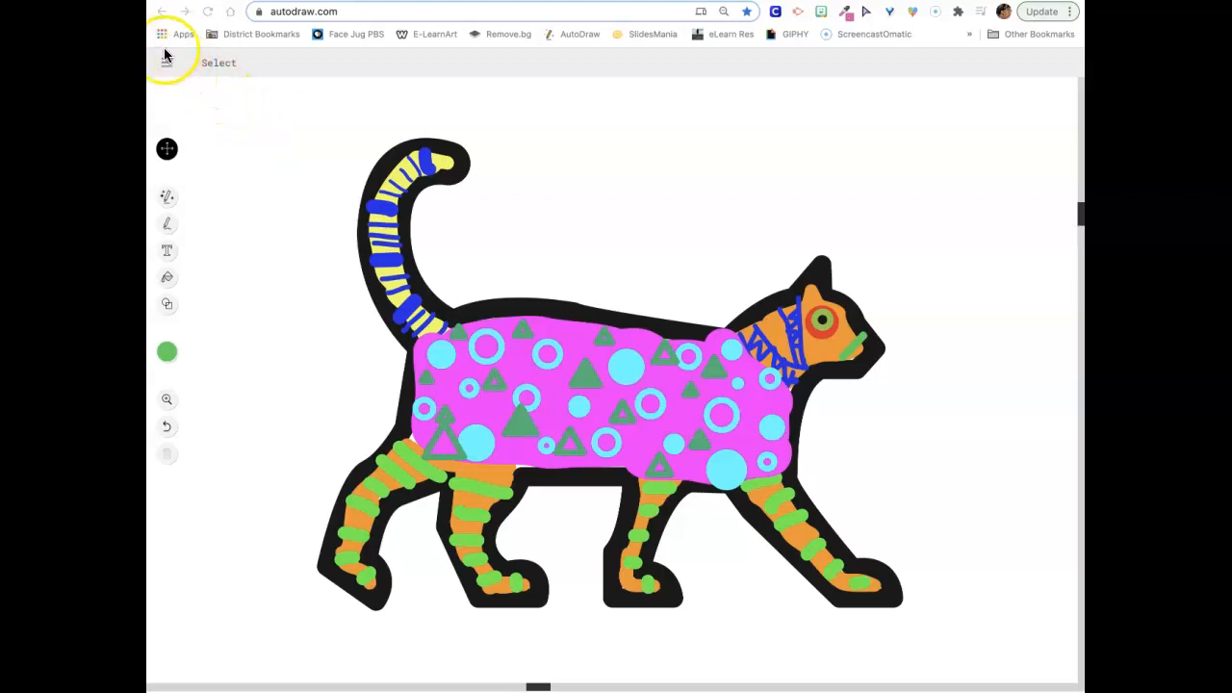
# Start a new drawing on a blank square canvas and set the drawing colour to black.
pyautogui.click(165, 63)
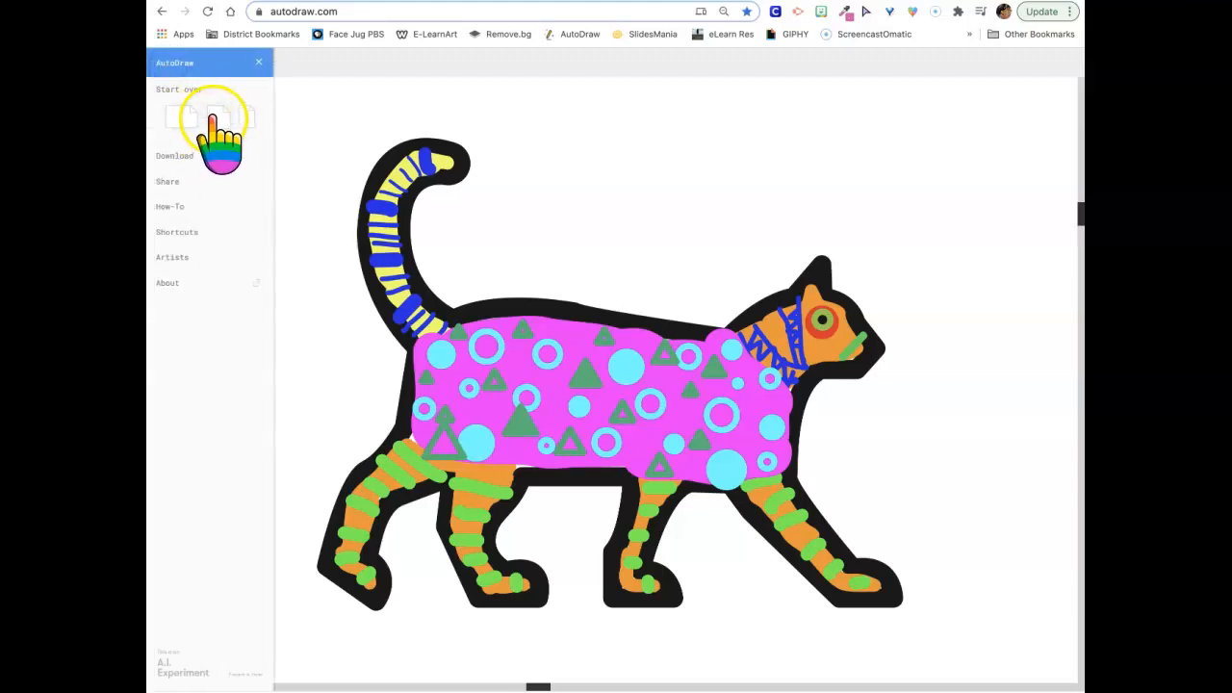
pyautogui.click(213, 119)
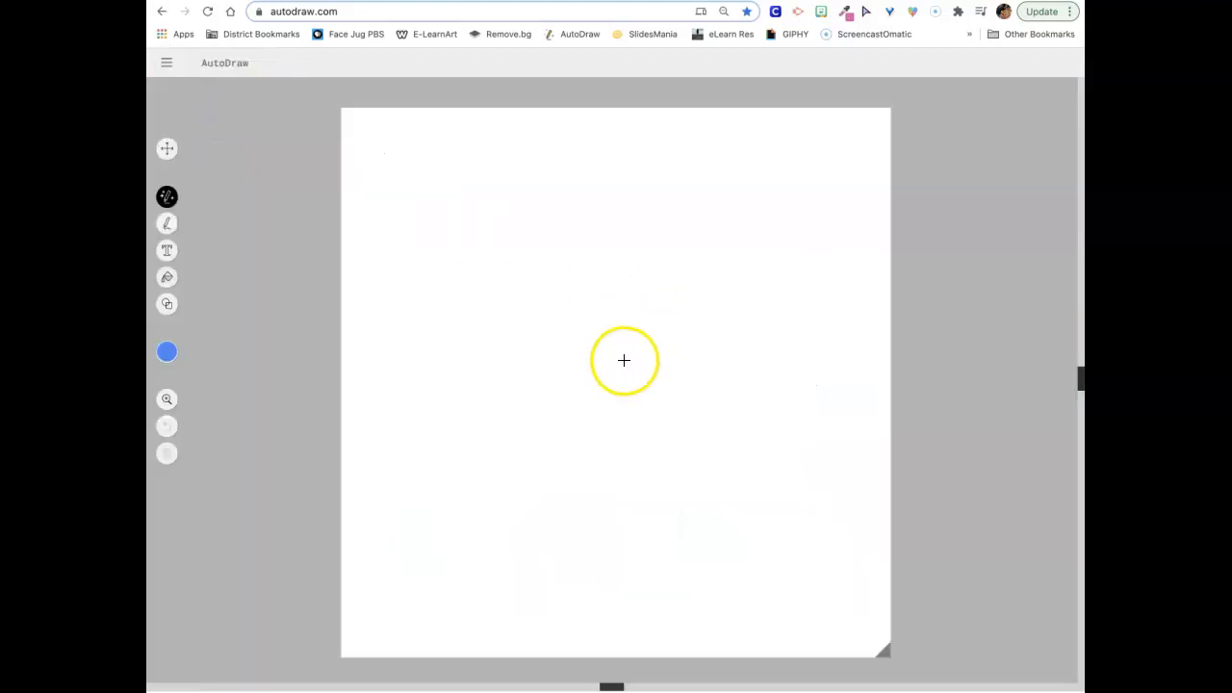
pyautogui.click(166, 351)
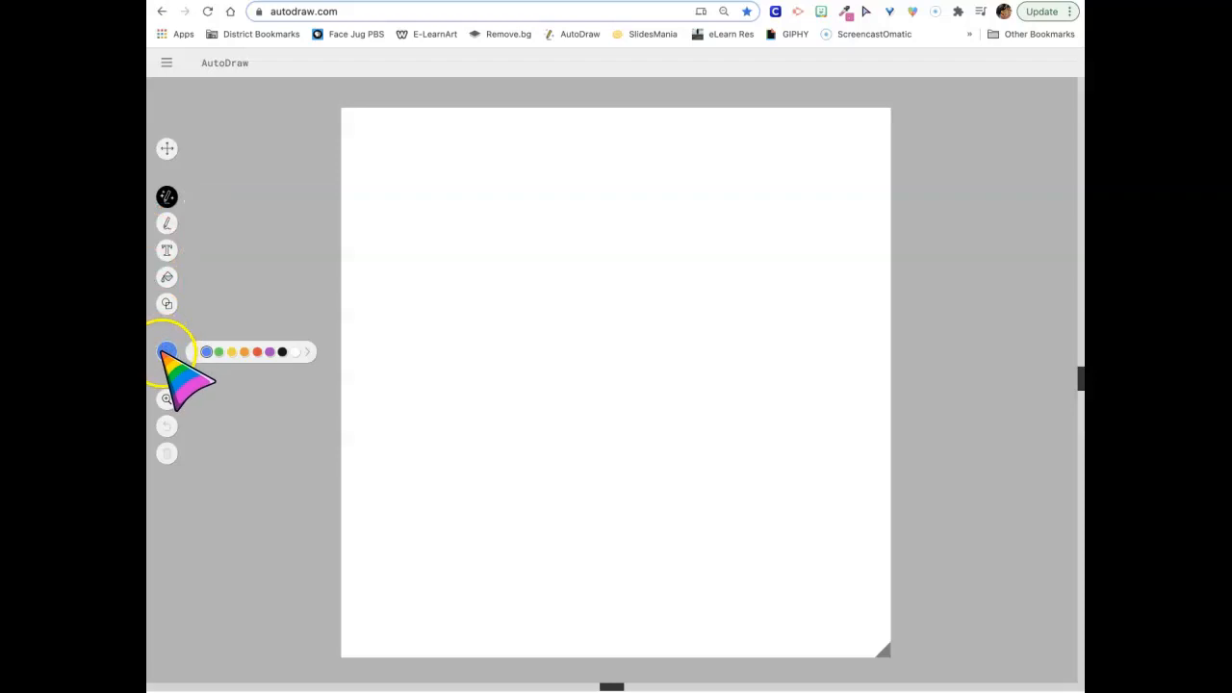
pyautogui.click(281, 352)
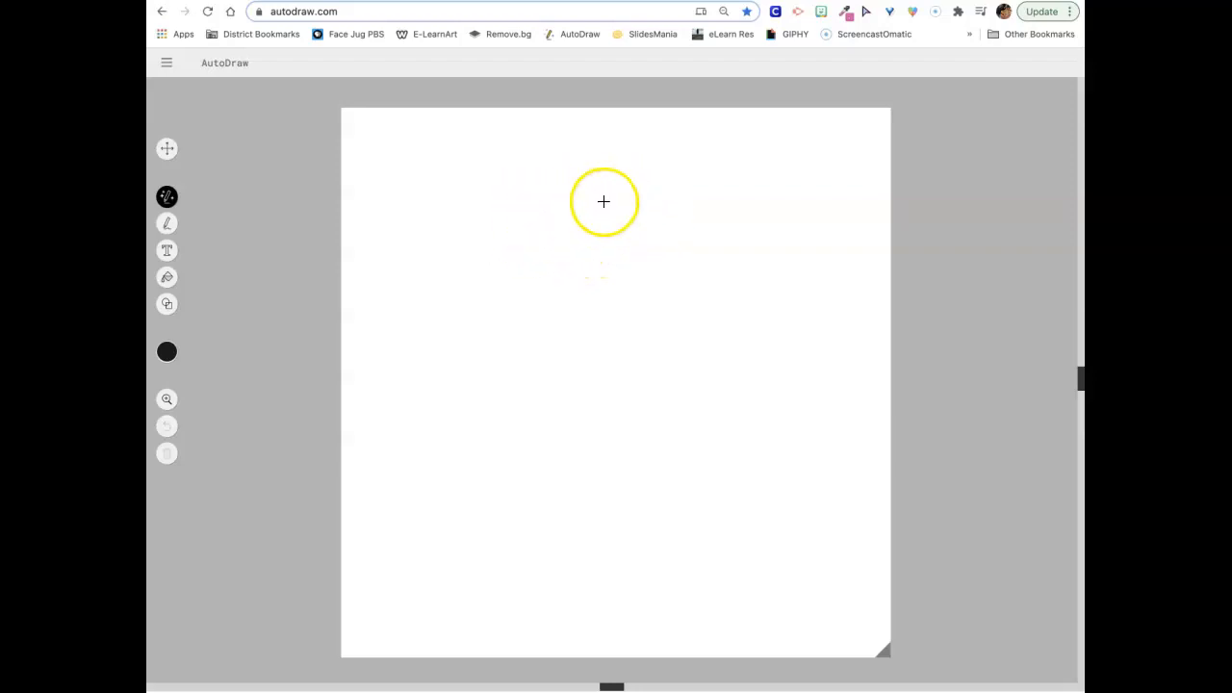
# Sketch the outline of a creature with an open mouth, curved neck and rounded body using AutoDraw.
pyautogui.moveTo(641, 194)
pyautogui.mouseDown()
pyautogui.moveTo(535, 208)
pyautogui.moveTo(442, 361)
pyautogui.moveTo(562, 430)
pyautogui.mouseUp()
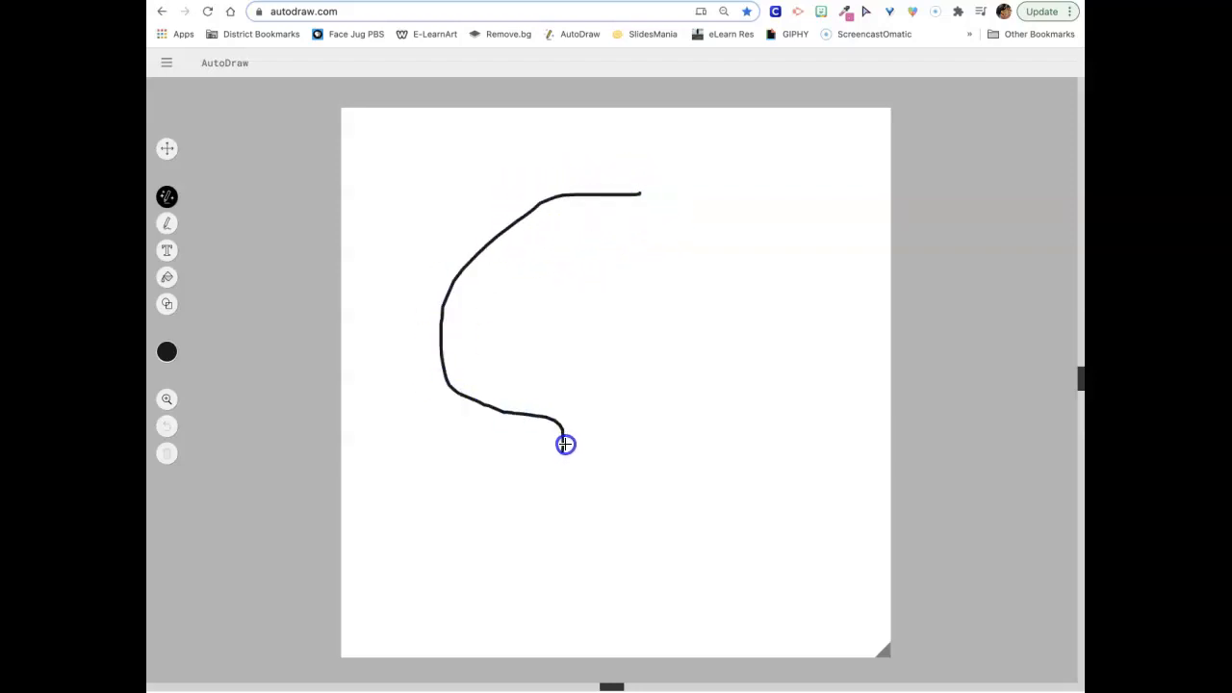
pyautogui.moveTo(488, 535)
pyautogui.mouseDown()
pyautogui.moveTo(557, 632)
pyautogui.moveTo(722, 565)
pyautogui.moveTo(689, 407)
pyautogui.mouseUp()
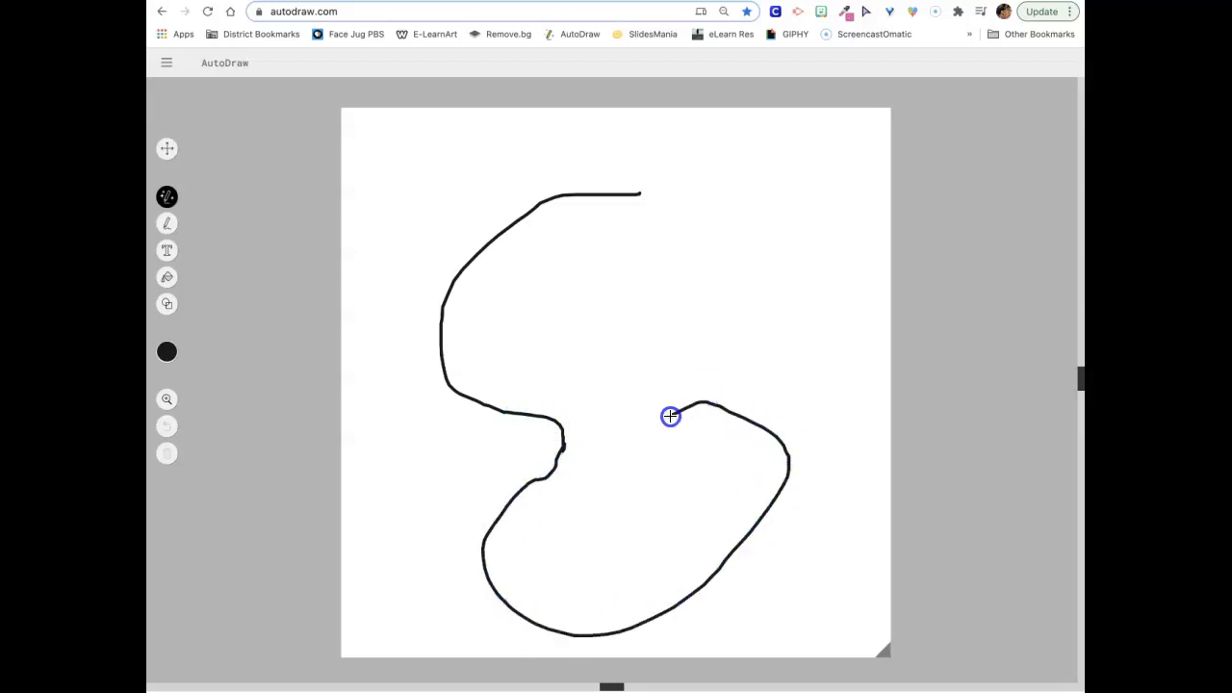
pyautogui.moveTo(610, 278)
pyautogui.mouseDown()
pyautogui.moveTo(667, 316)
pyautogui.moveTo(693, 298)
pyautogui.mouseUp()
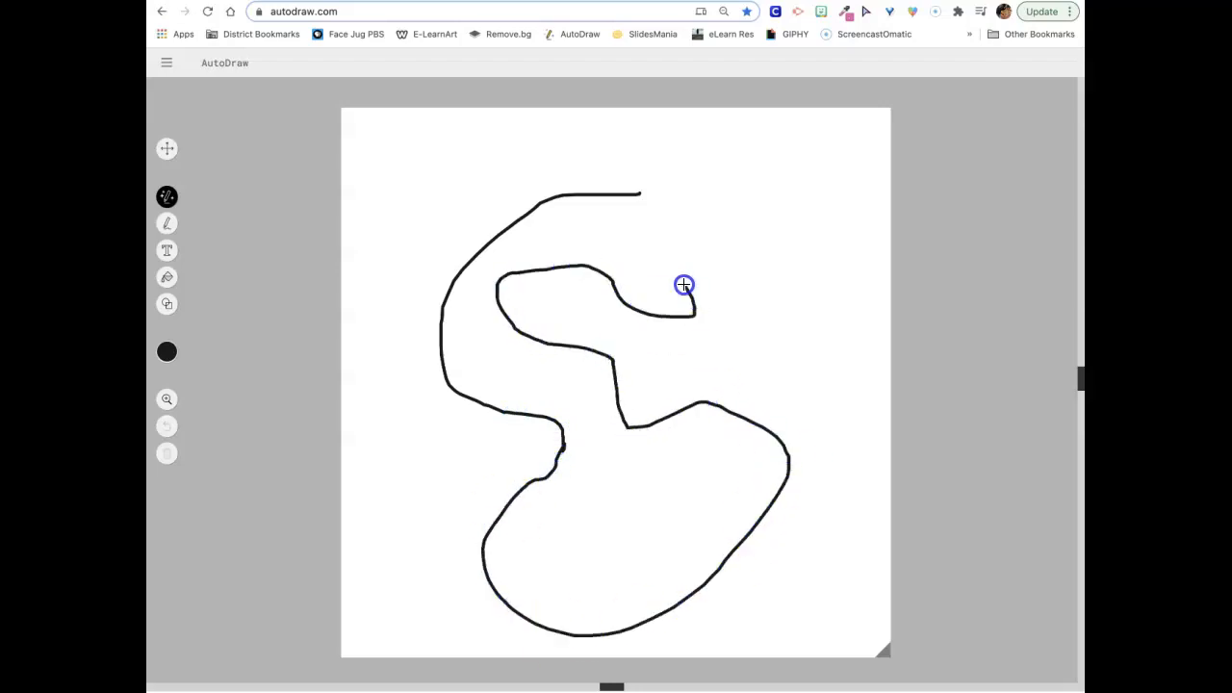
pyautogui.moveTo(652, 187); pyautogui.dragTo(633, 189)
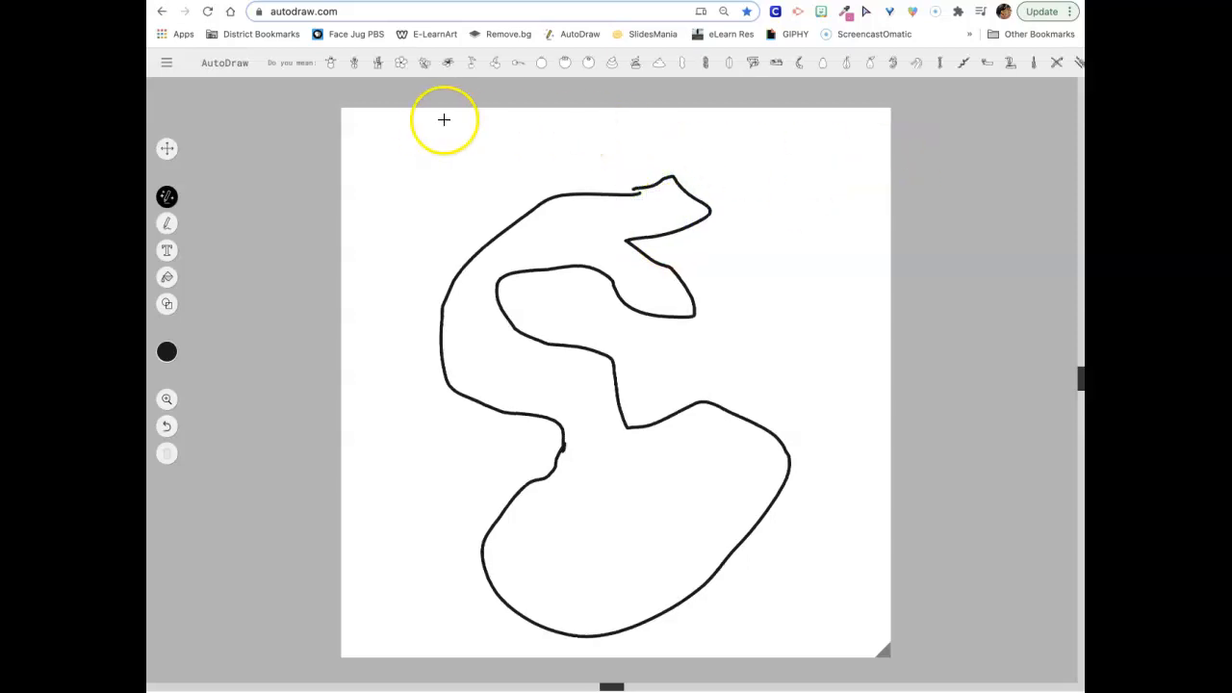
# Add rough limbs, a tail and a small eye mark to the sketched creature.
pyautogui.moveTo(735, 416); pyautogui.dragTo(844, 452)
pyautogui.moveTo(830, 495)
pyautogui.mouseDown()
pyautogui.moveTo(854, 541)
pyautogui.moveTo(817, 549)
pyautogui.mouseUp()
pyautogui.moveTo(607, 539)
pyautogui.mouseDown()
pyautogui.moveTo(729, 641)
pyautogui.moveTo(635, 636)
pyautogui.moveTo(634, 621)
pyautogui.mouseUp()
pyautogui.moveTo(517, 478)
pyautogui.mouseDown()
pyautogui.moveTo(450, 457)
pyautogui.moveTo(416, 362)
pyautogui.mouseUp()
pyautogui.moveTo(384, 418)
pyautogui.mouseDown()
pyautogui.moveTo(445, 506)
pyautogui.moveTo(529, 530)
pyautogui.mouseUp()
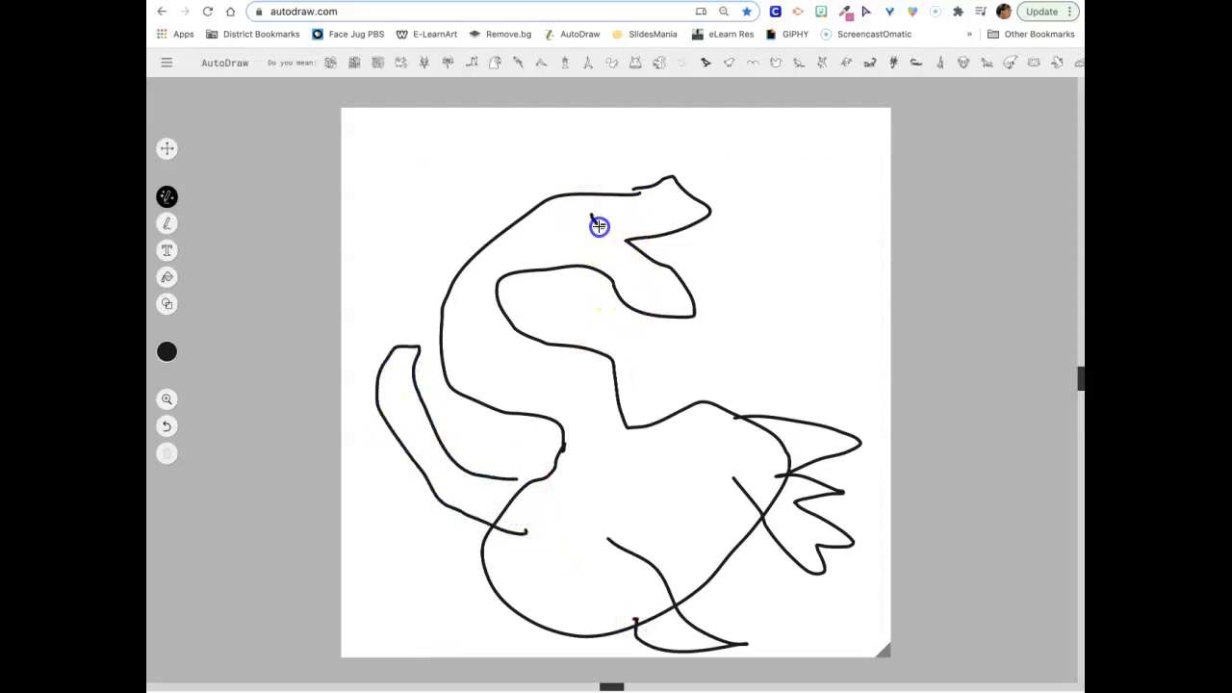
pyautogui.moveTo(598, 225); pyautogui.dragTo(603, 227)
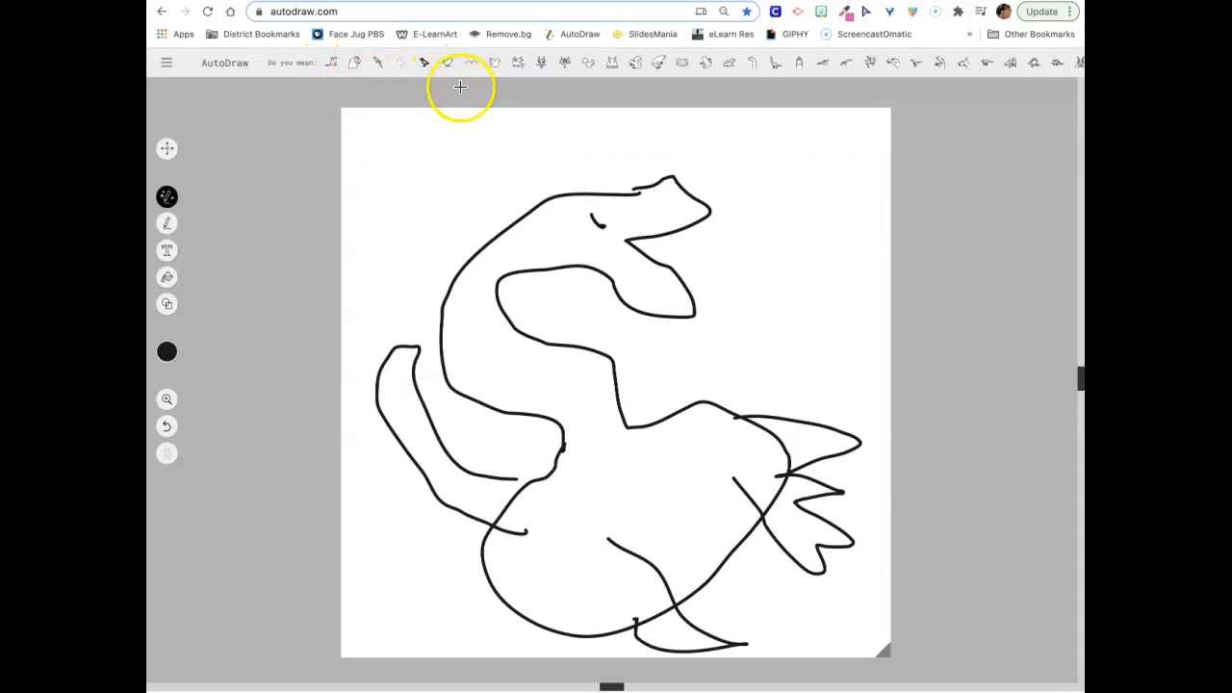
# Try the suggested pterodactyl, then replace the sketch with the suggested walking monkey with a spiral tail.
pyautogui.moveTo(514, 75); pyautogui.dragTo(605, 75)
pyautogui.click(575, 64)
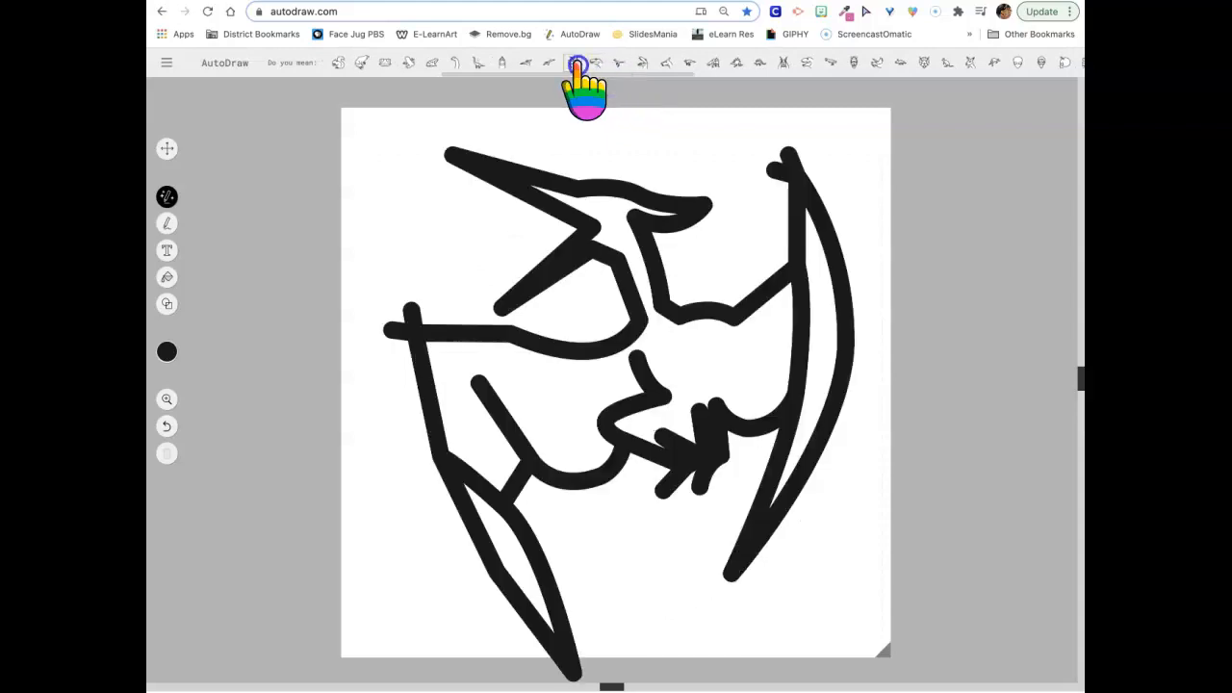
pyautogui.moveTo(605, 75); pyautogui.dragTo(844, 75)
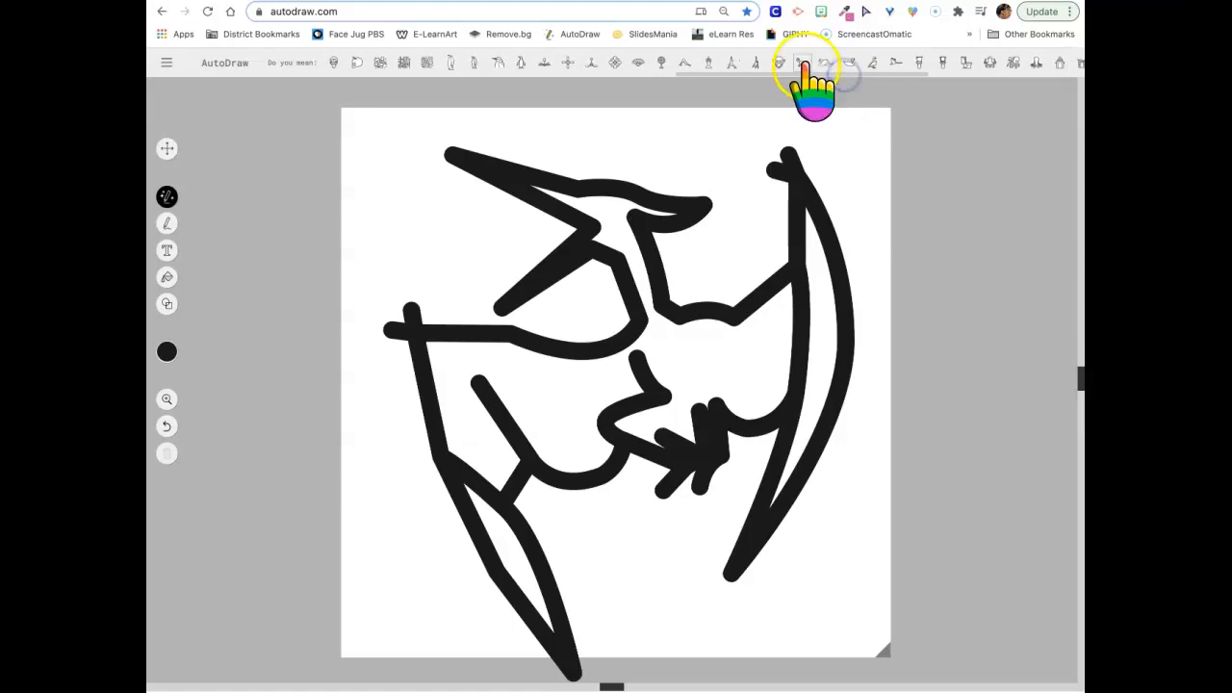
pyautogui.click(804, 66)
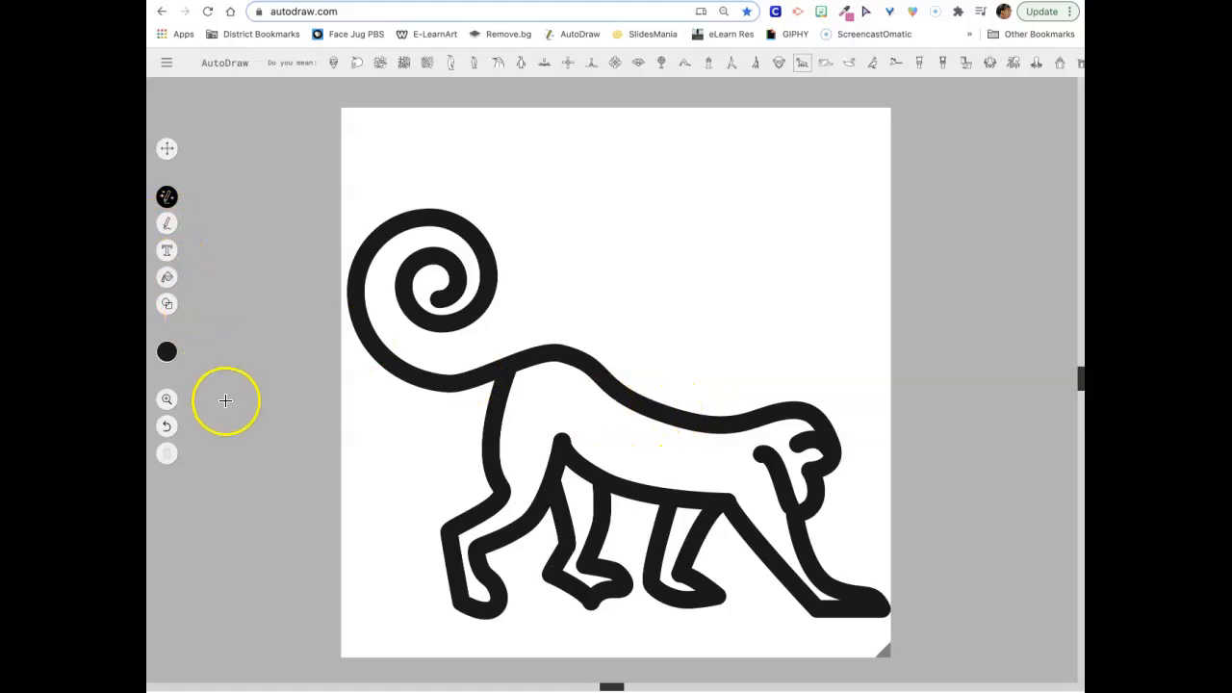
# Activate the freehand Draw tool and set its colour to the bright yellow among the warm shades.
pyautogui.click(163, 223)
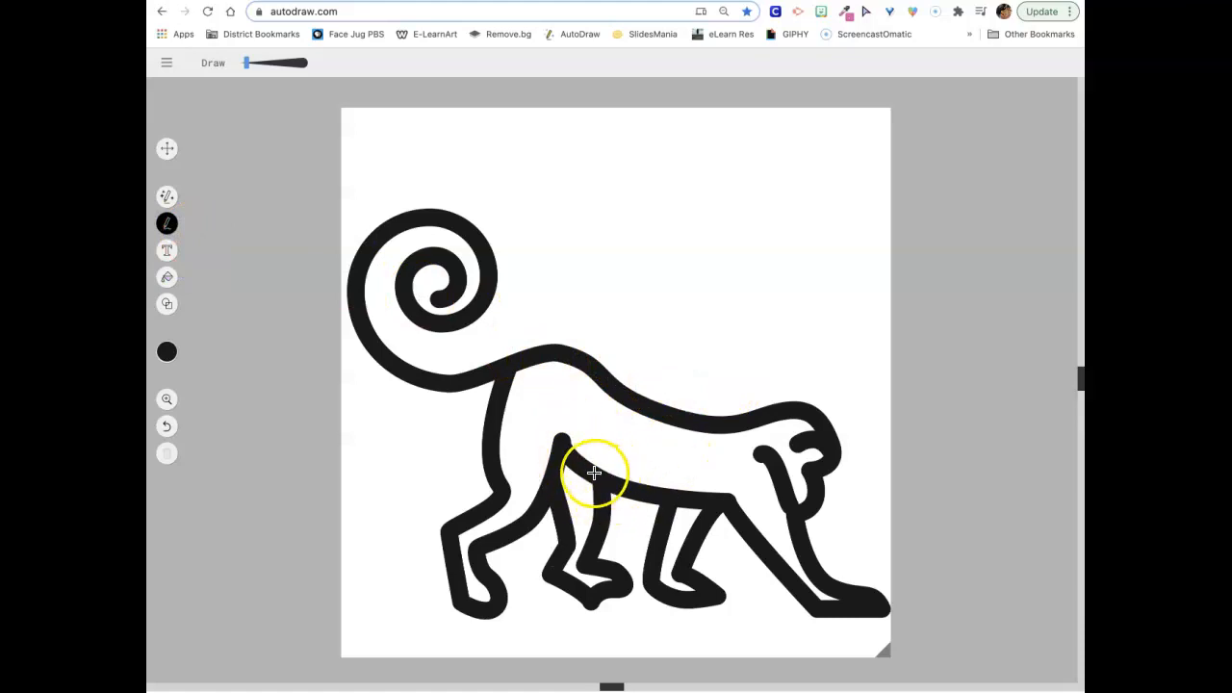
pyautogui.click(165, 399)
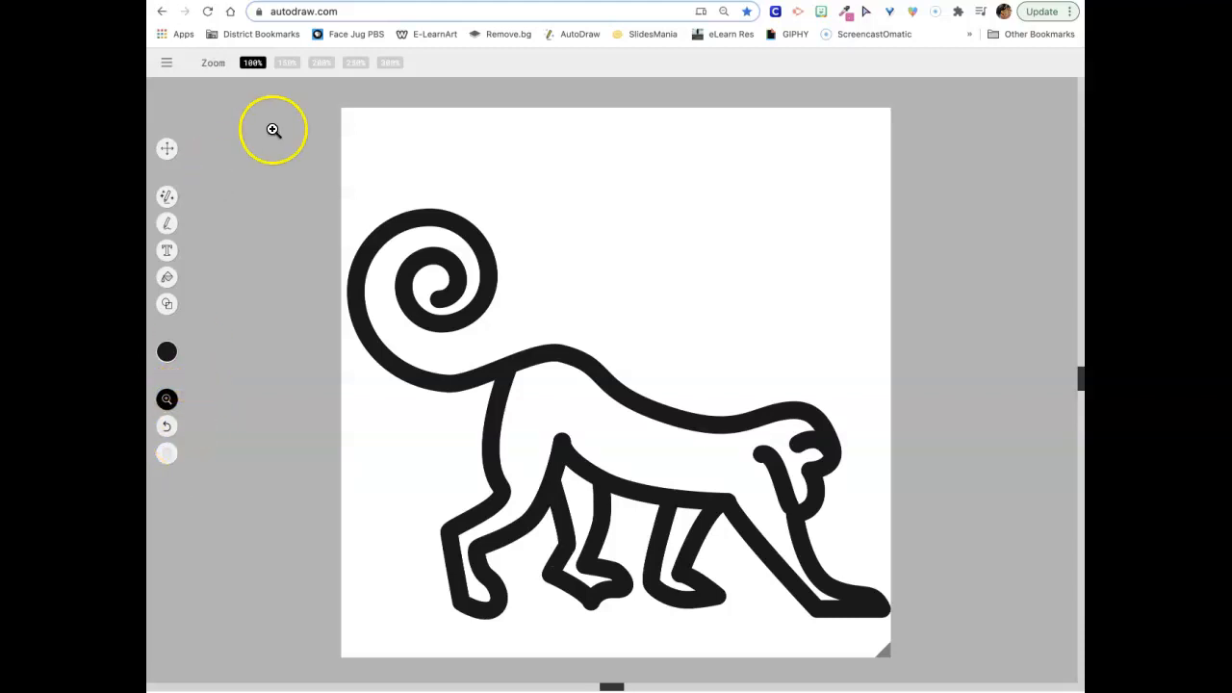
pyautogui.click(286, 62)
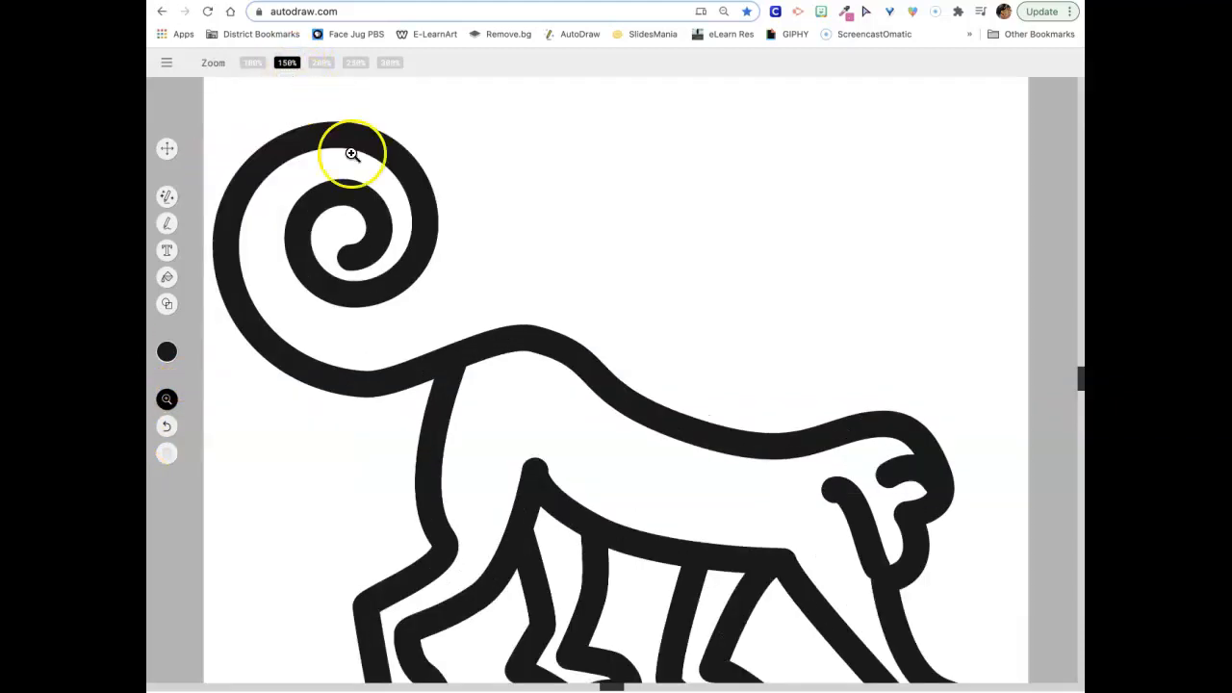
pyautogui.scroll(-2, 530, 255)
pyautogui.scroll(-1, 530, 252)
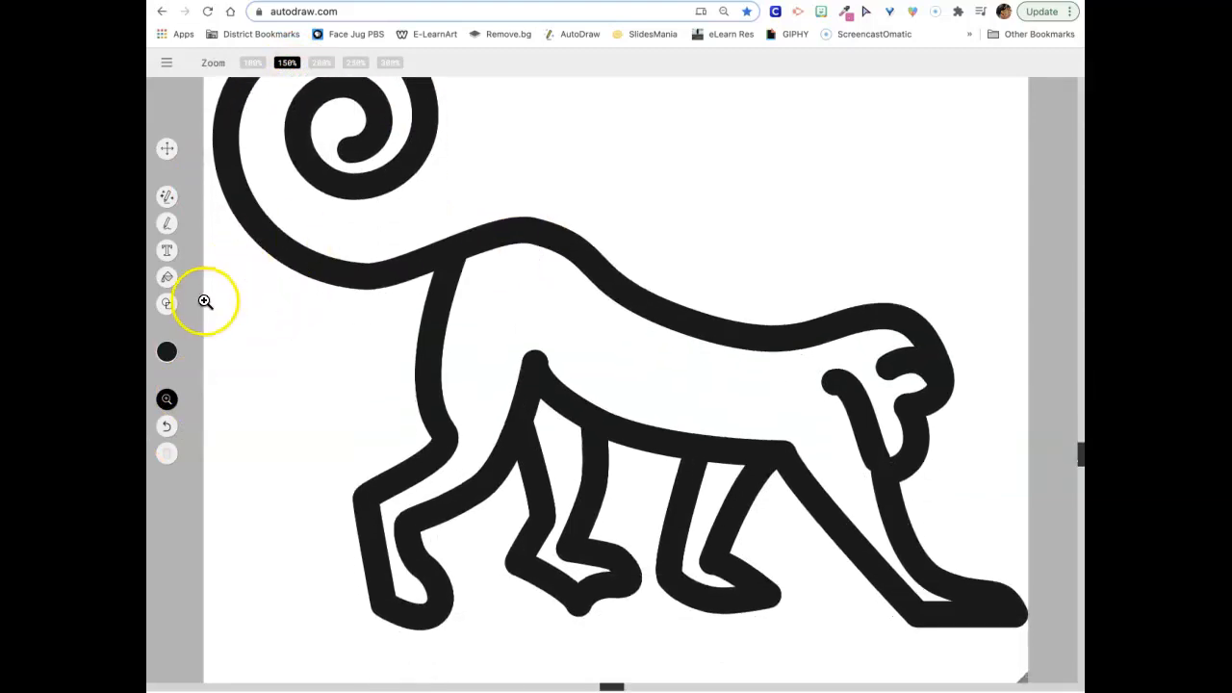
pyautogui.click(167, 224)
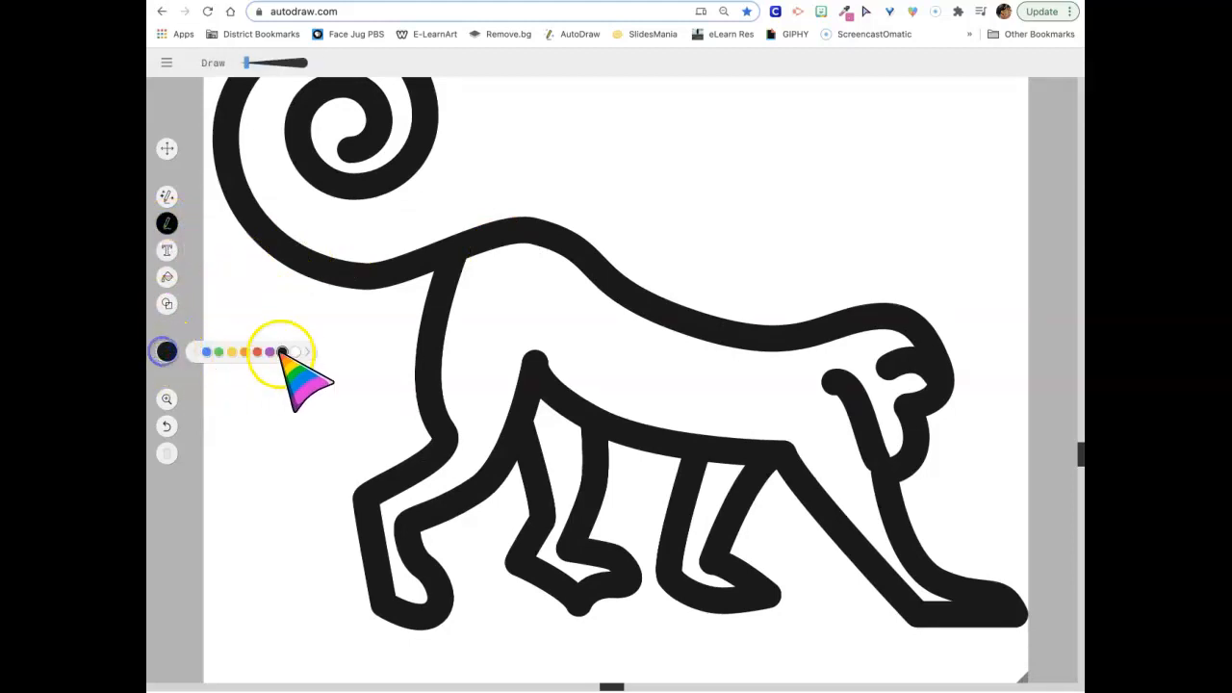
pyautogui.moveTo(167, 352)
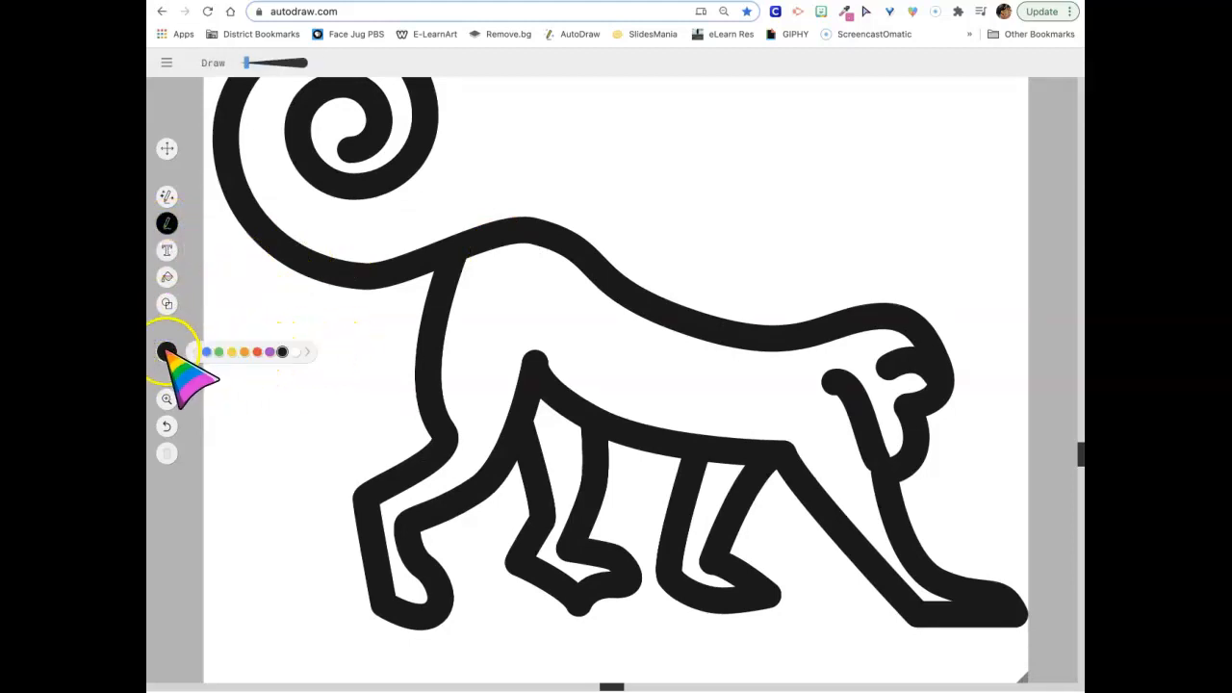
pyautogui.click(305, 353)
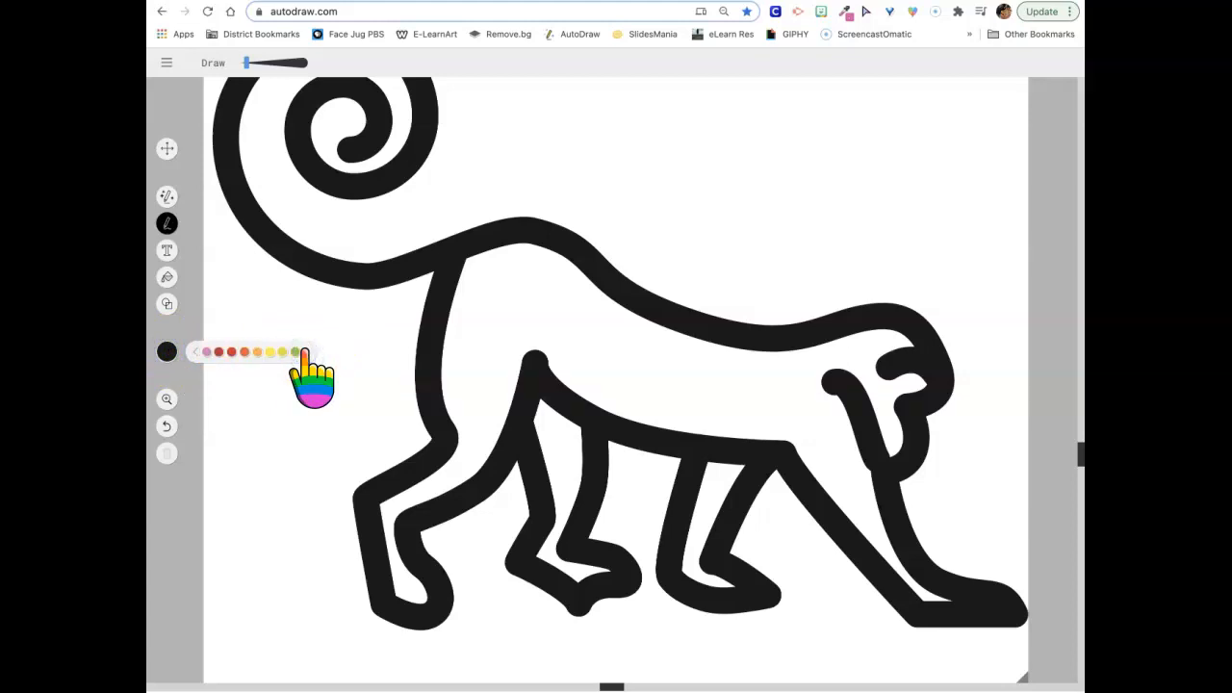
pyautogui.click(268, 351)
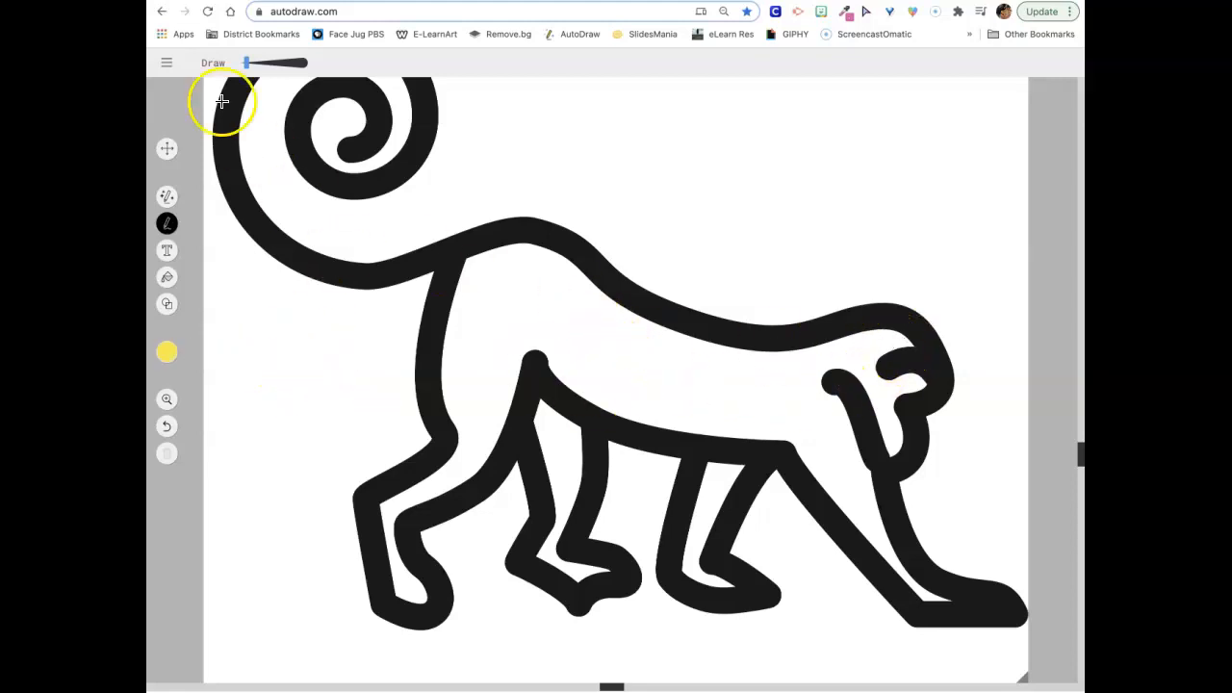
# Draw three horizontal yellow test lines above the monkey's back in thin, medium and the thickest widths.
pyautogui.moveTo(583, 121); pyautogui.dragTo(662, 121)
pyautogui.moveTo(774, 118); pyautogui.dragTo(849, 116)
pyautogui.click(279, 62)
pyautogui.moveTo(580, 161); pyautogui.dragTo(871, 161)
pyautogui.click(301, 62)
pyautogui.moveTo(649, 214)
pyautogui.mouseDown()
pyautogui.moveTo(894, 231)
pyautogui.moveTo(852, 220)
pyautogui.mouseUp()
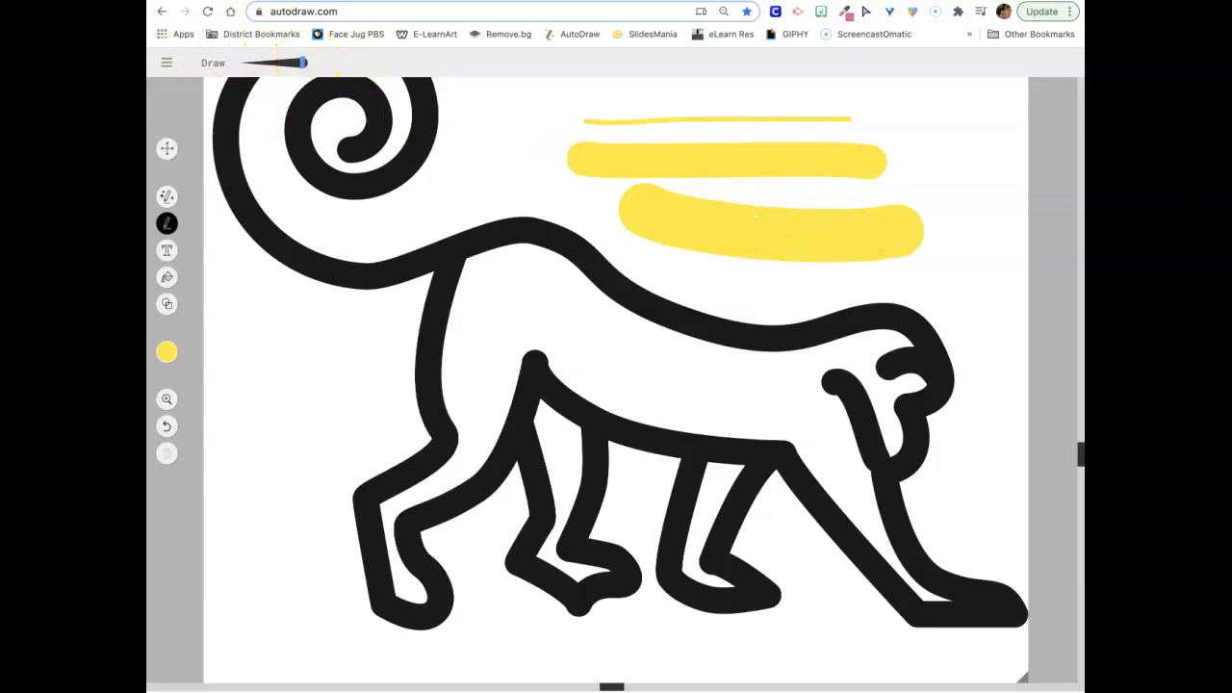
# Undo the three yellow test lines.
pyautogui.click(166, 427)
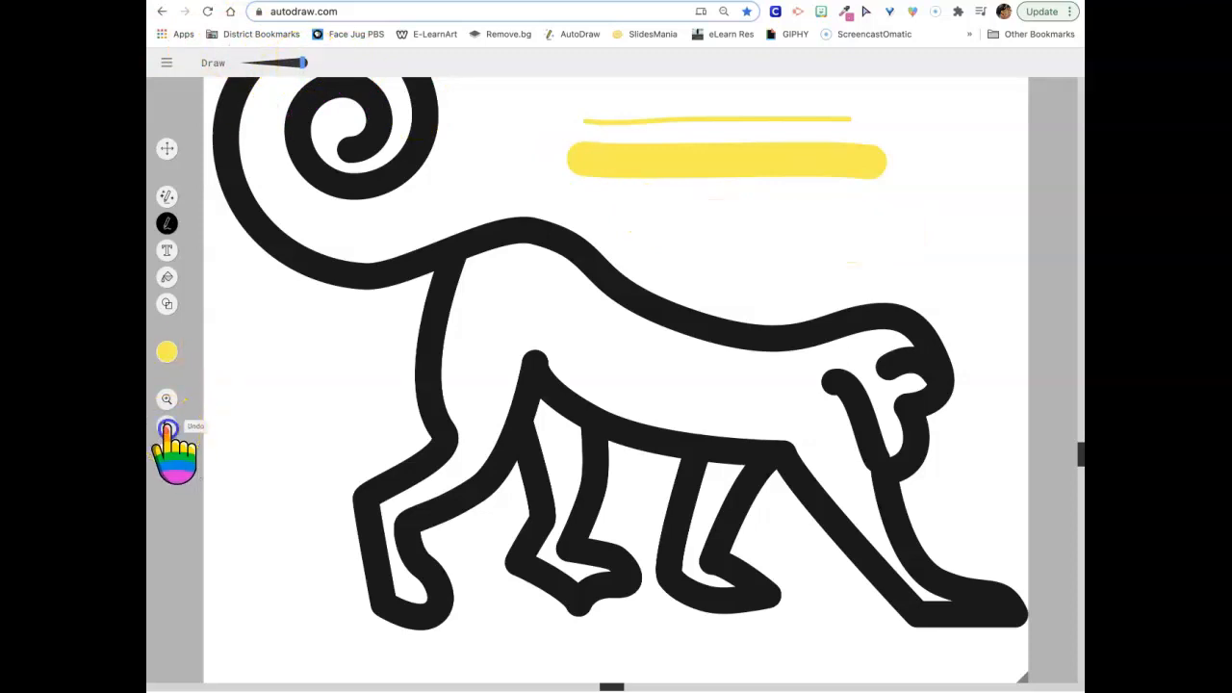
pyautogui.click(166, 427)
pyautogui.click(166, 427)
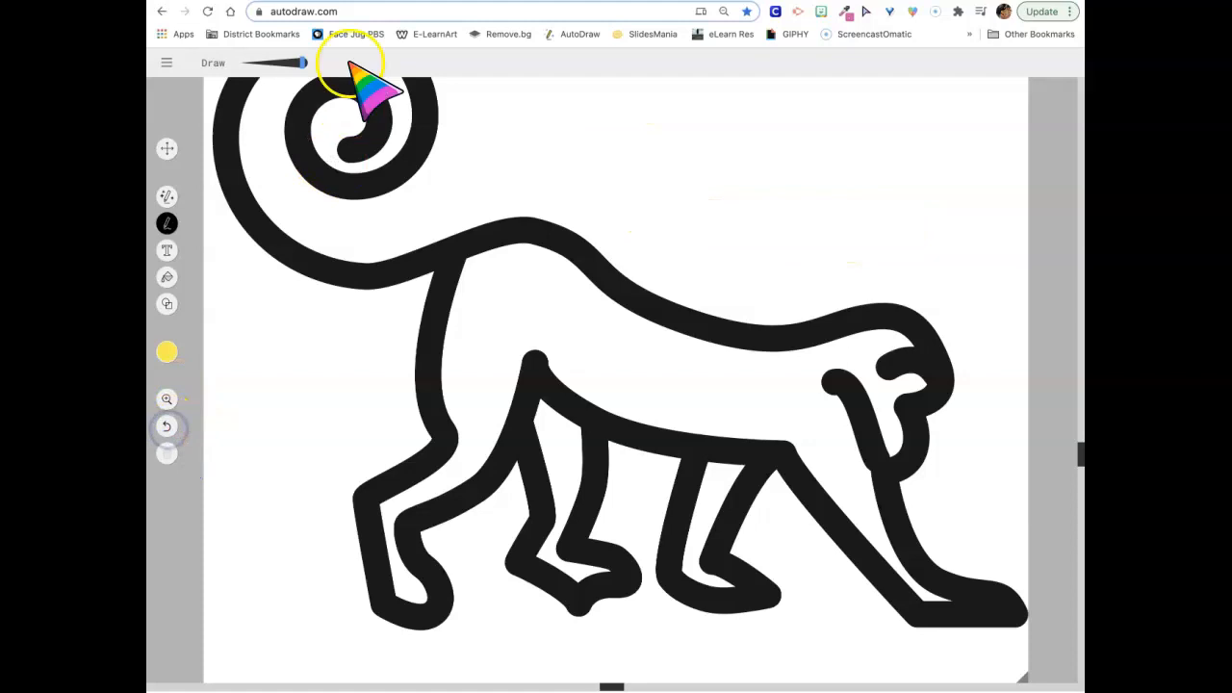
# Set a medium line width and colour the monkey's rear hind leg and hip solid yellow within the black outline.
pyautogui.click(268, 61)
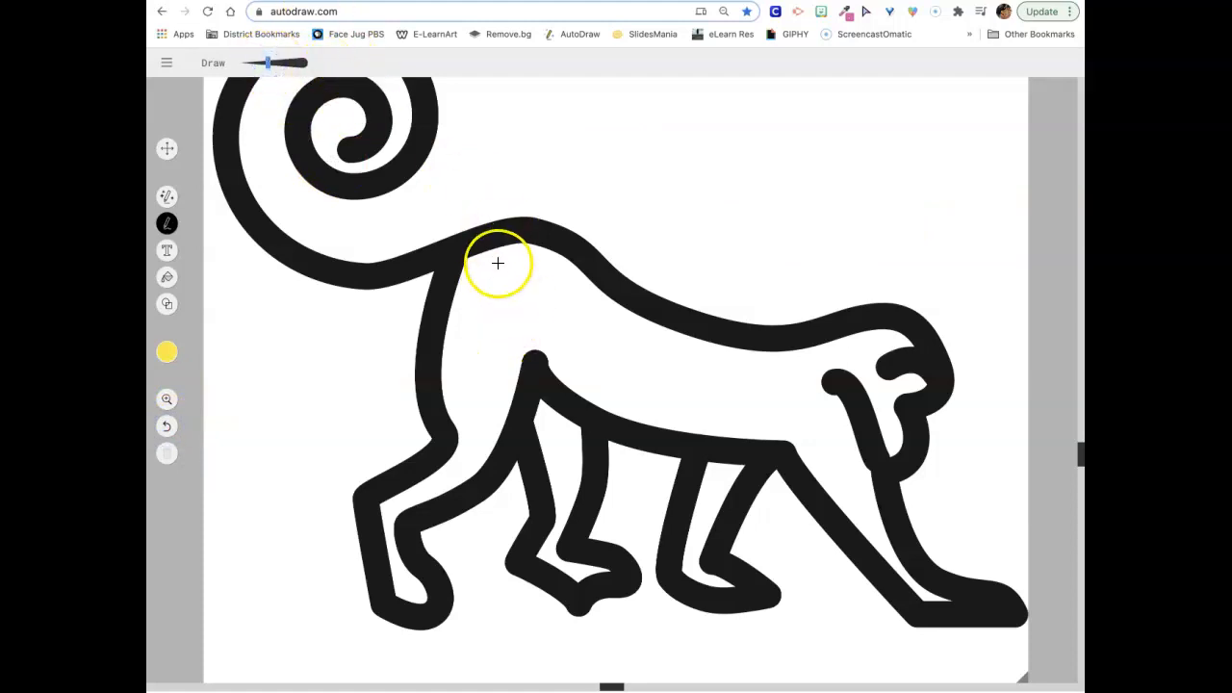
pyautogui.moveTo(516, 293); pyautogui.dragTo(520, 286)
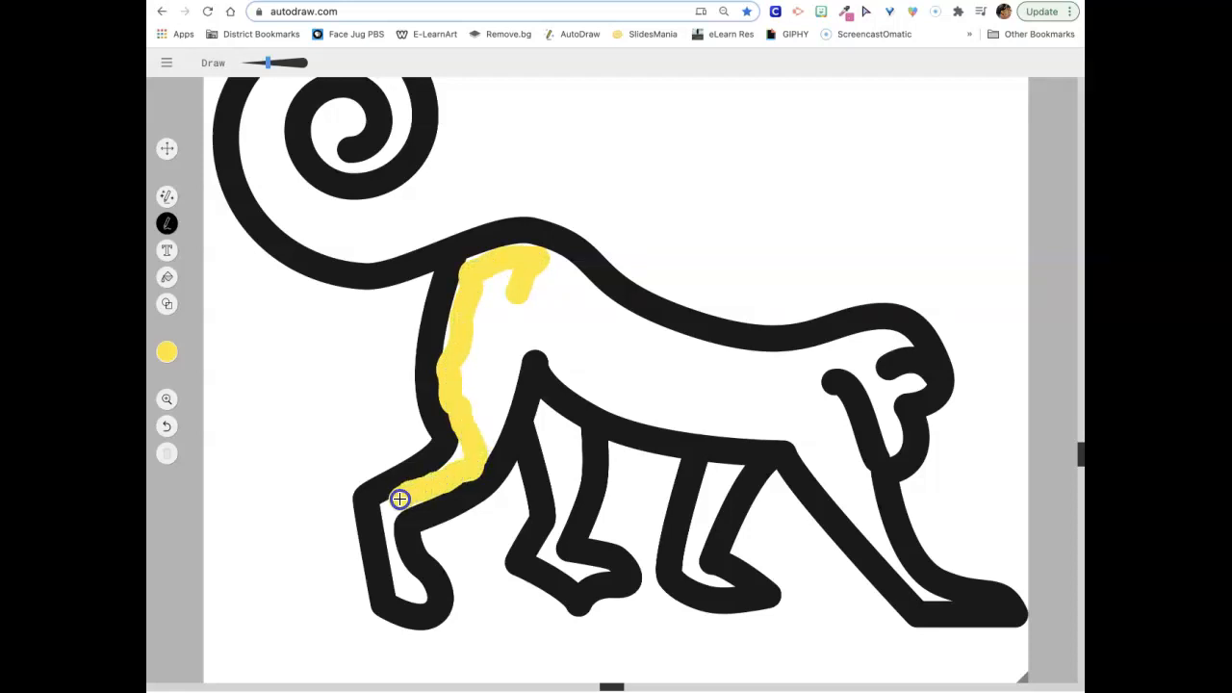
pyautogui.moveTo(407, 489); pyautogui.dragTo(383, 516)
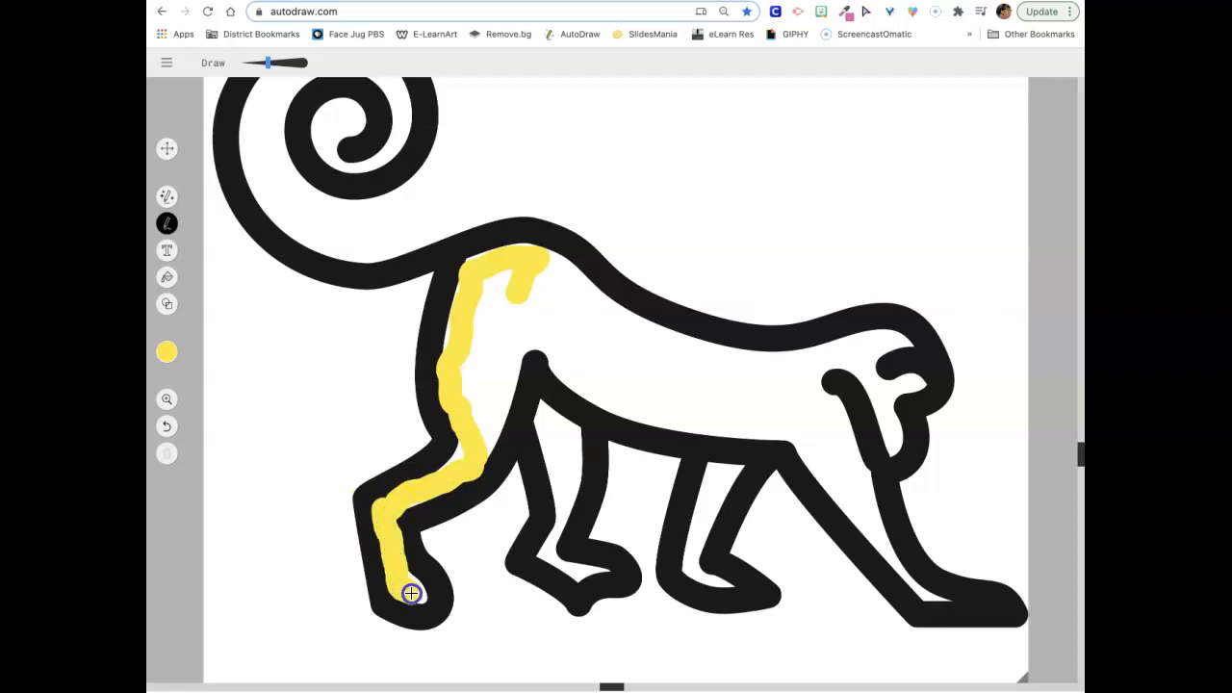
pyautogui.moveTo(404, 576)
pyautogui.mouseDown()
pyautogui.moveTo(388, 502)
pyautogui.moveTo(385, 517)
pyautogui.moveTo(411, 502)
pyautogui.mouseUp()
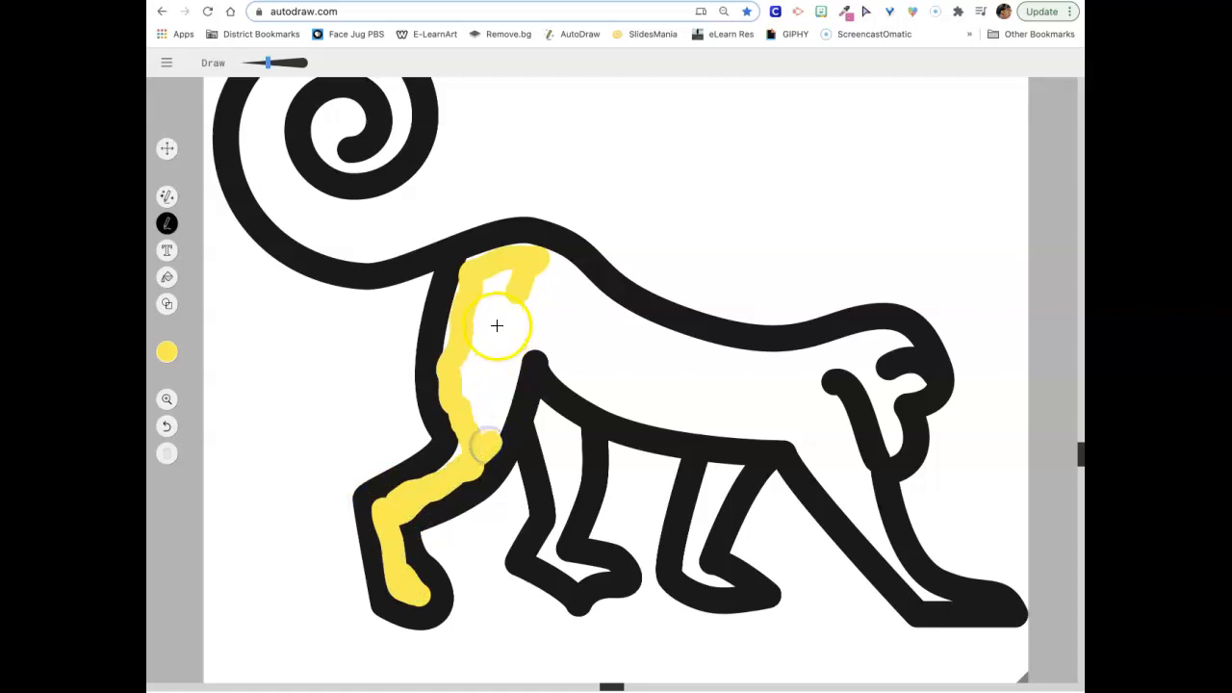
pyautogui.moveTo(519, 336); pyautogui.dragTo(520, 343)
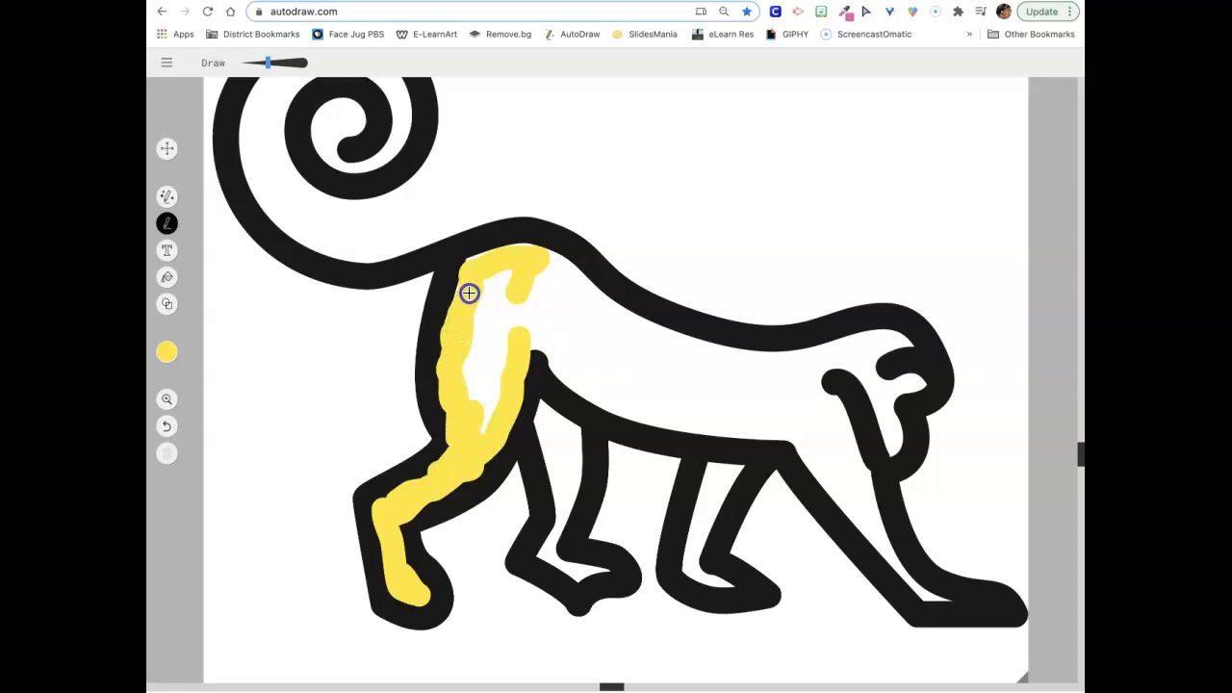
pyautogui.moveTo(538, 267); pyautogui.dragTo(508, 356)
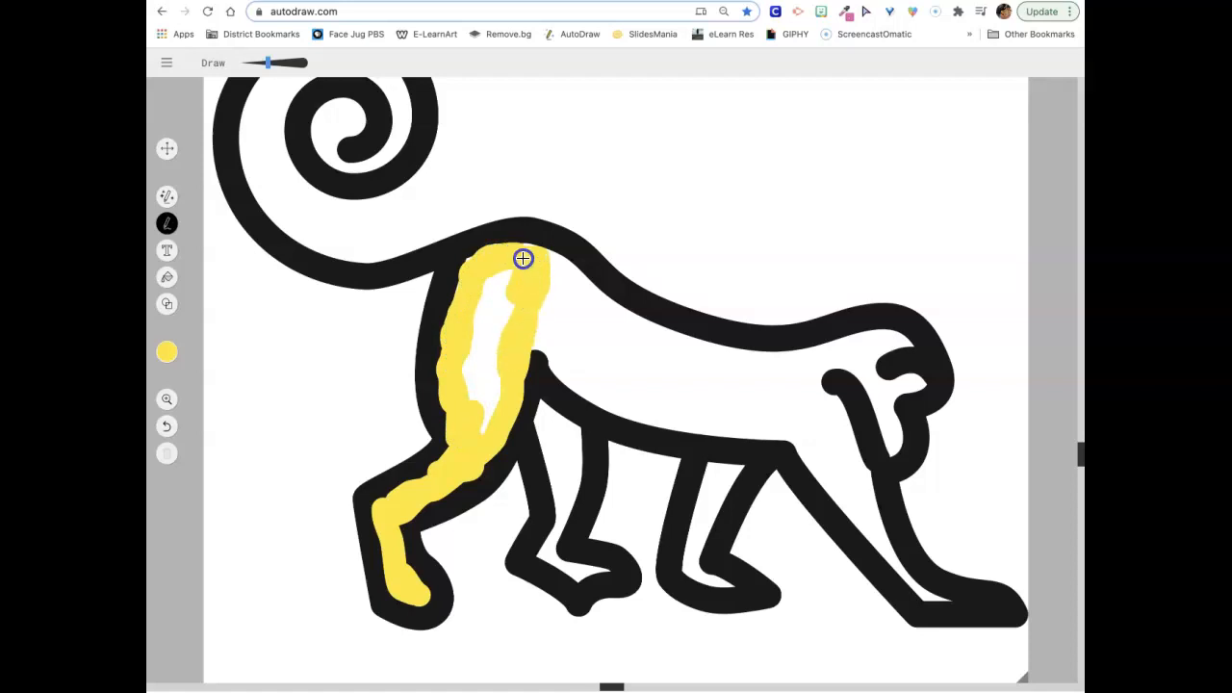
pyautogui.moveTo(525, 261)
pyautogui.mouseDown()
pyautogui.moveTo(491, 301)
pyautogui.moveTo(480, 404)
pyautogui.mouseUp()
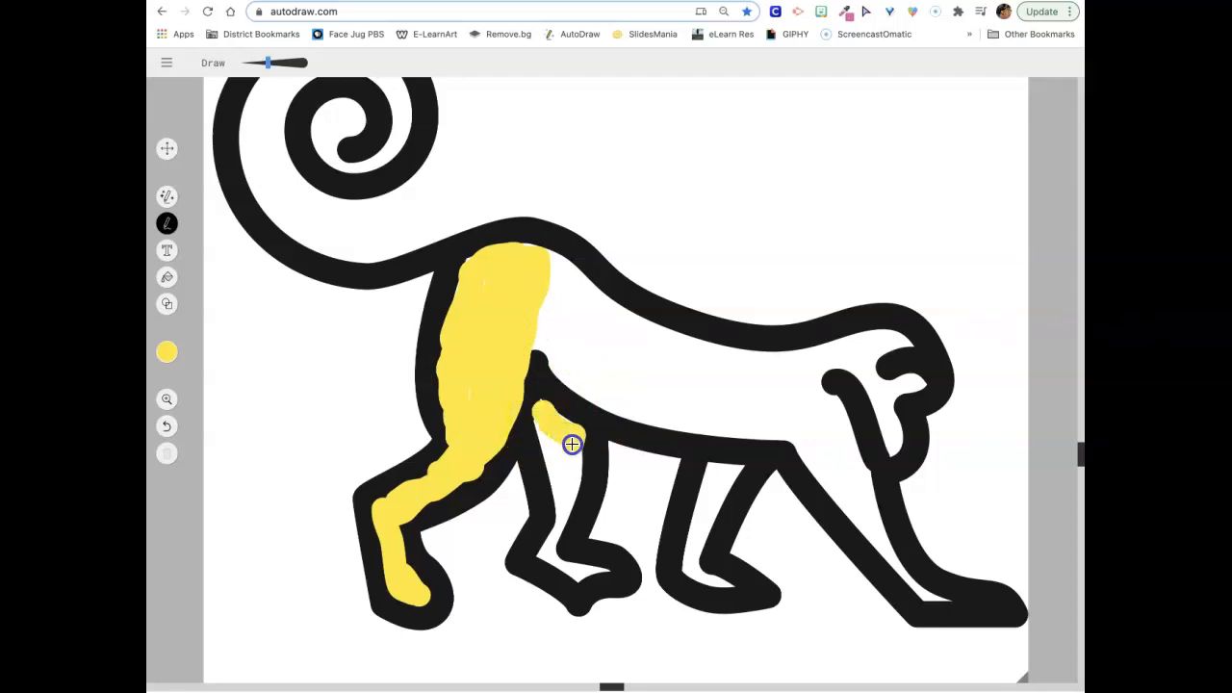
# Colour the monkey's second hind leg yellow, finishing its small gaps with a thinner line.
pyautogui.moveTo(569, 466)
pyautogui.mouseDown()
pyautogui.moveTo(533, 415)
pyautogui.moveTo(561, 492)
pyautogui.mouseUp()
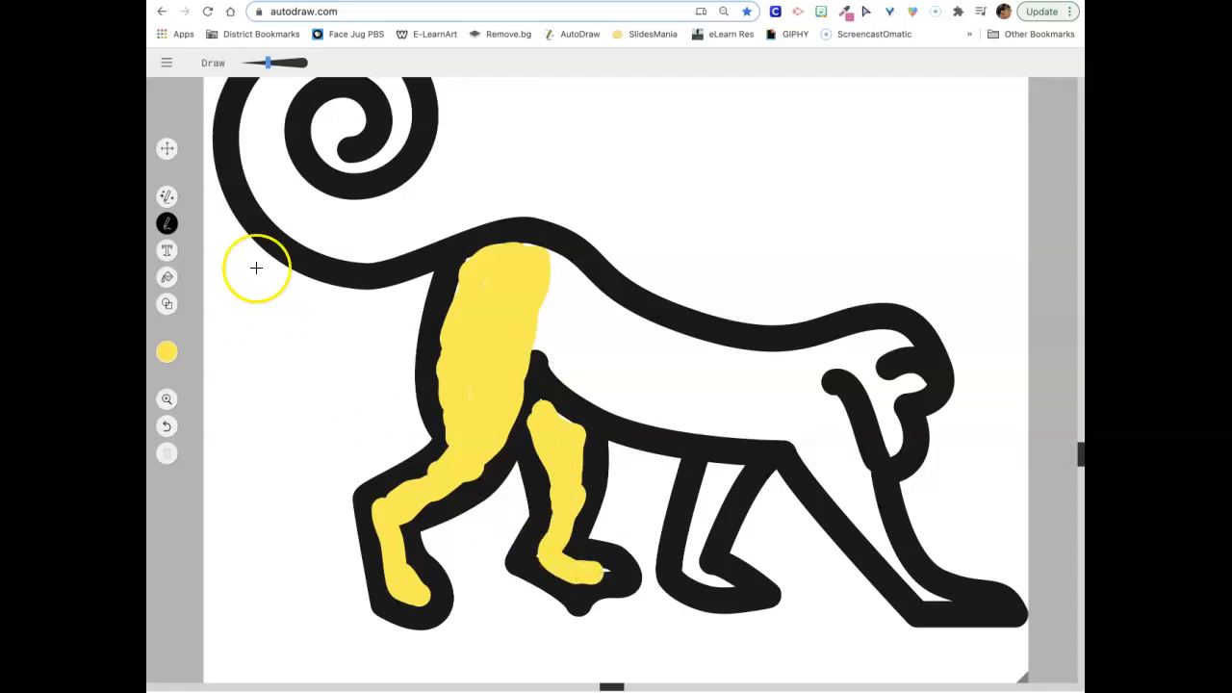
pyautogui.click(255, 64)
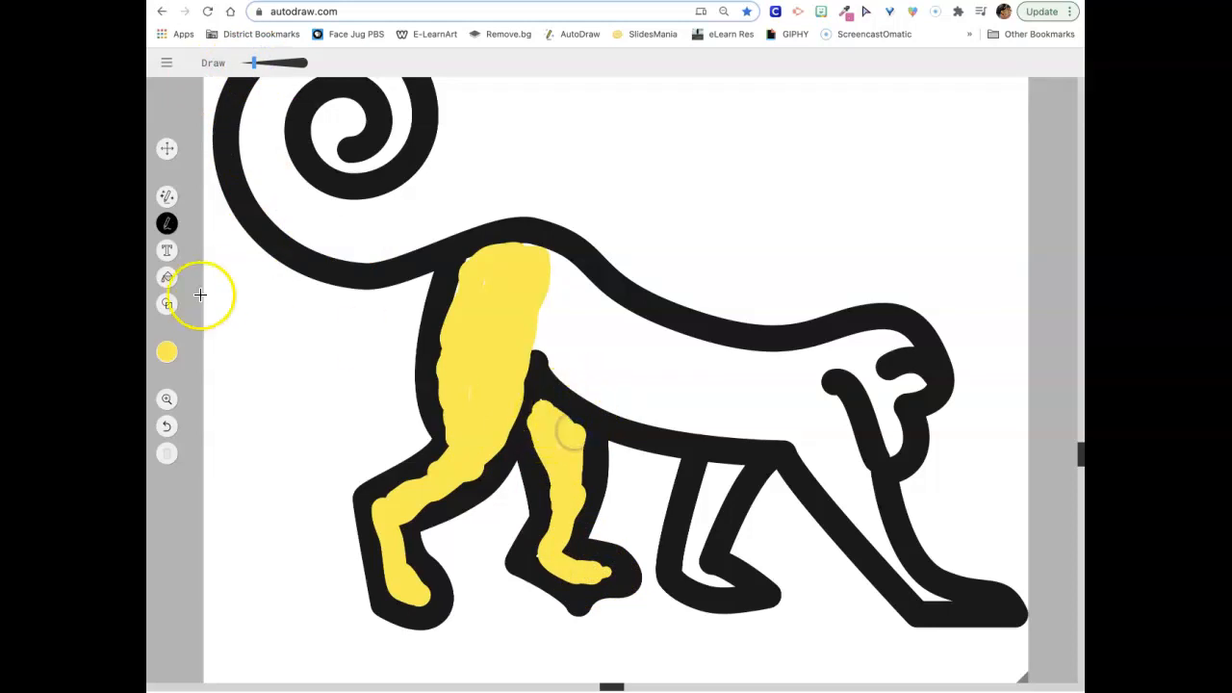
# Draw diagonal red stripes across the yellow upper hind leg, from the hip down to a short band above the knee.
pyautogui.click(164, 356)
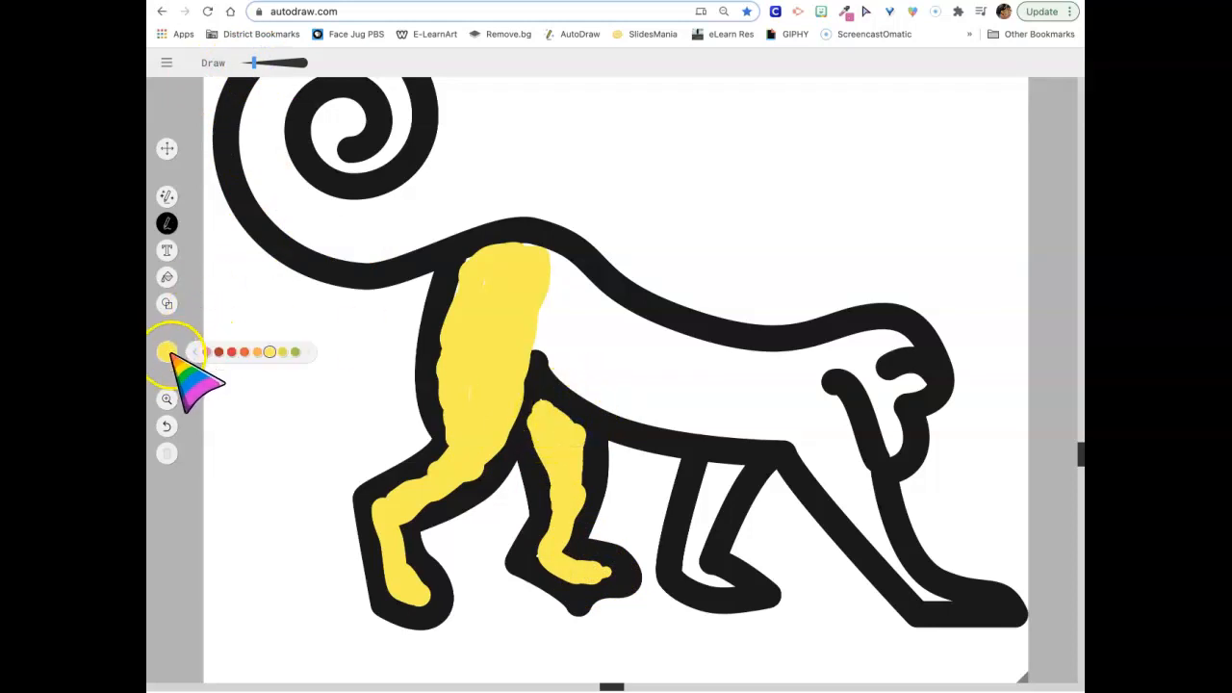
pyautogui.click(220, 354)
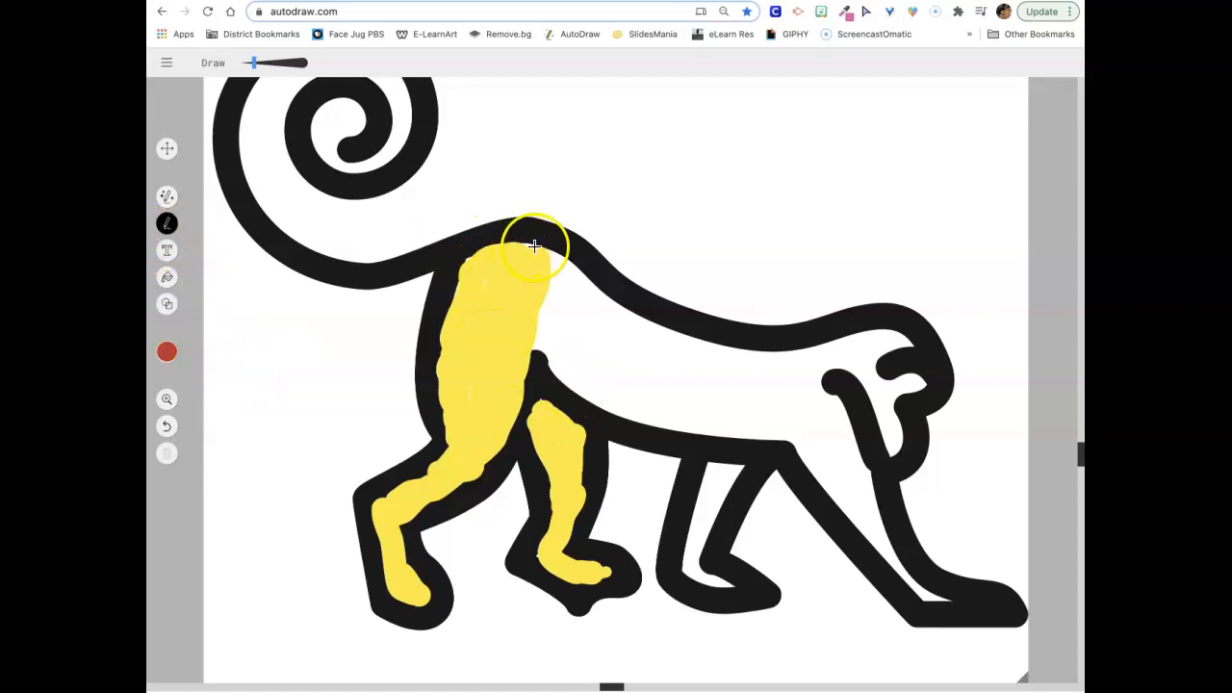
pyautogui.moveTo(542, 252)
pyautogui.mouseDown()
pyautogui.moveTo(456, 280)
pyautogui.moveTo(526, 276)
pyautogui.moveTo(474, 306)
pyautogui.mouseUp()
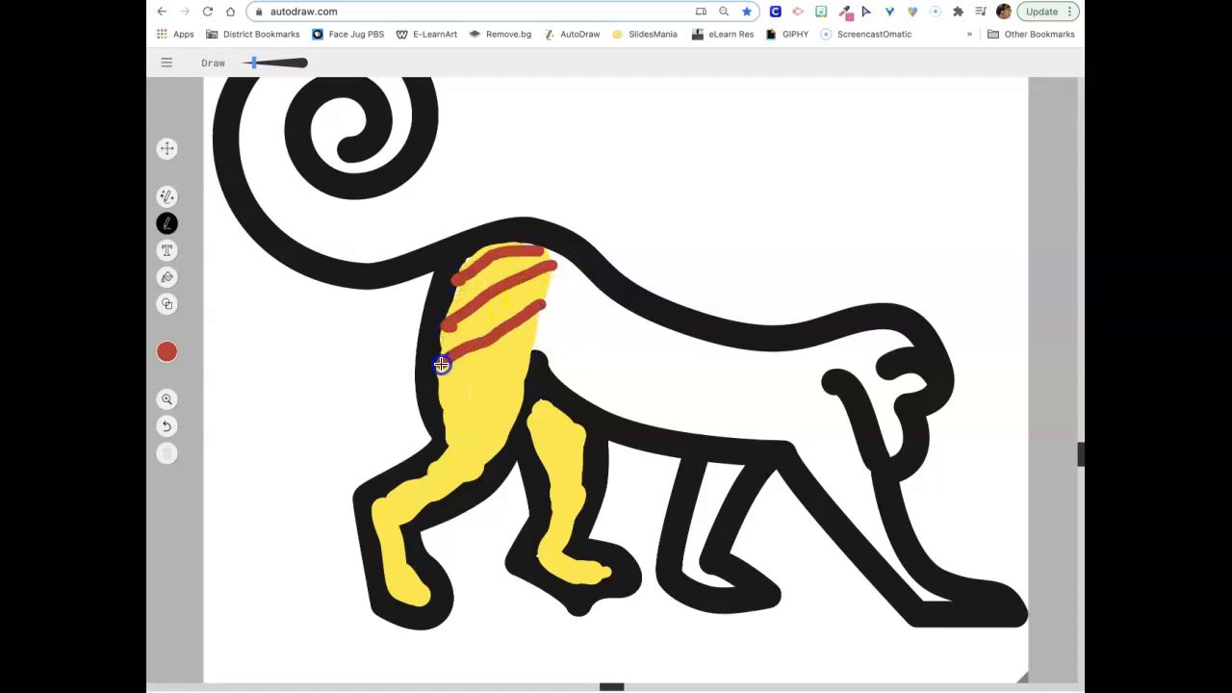
pyautogui.moveTo(537, 345)
pyautogui.mouseDown()
pyautogui.moveTo(446, 397)
pyautogui.moveTo(506, 406)
pyautogui.moveTo(449, 429)
pyautogui.moveTo(502, 443)
pyautogui.mouseUp()
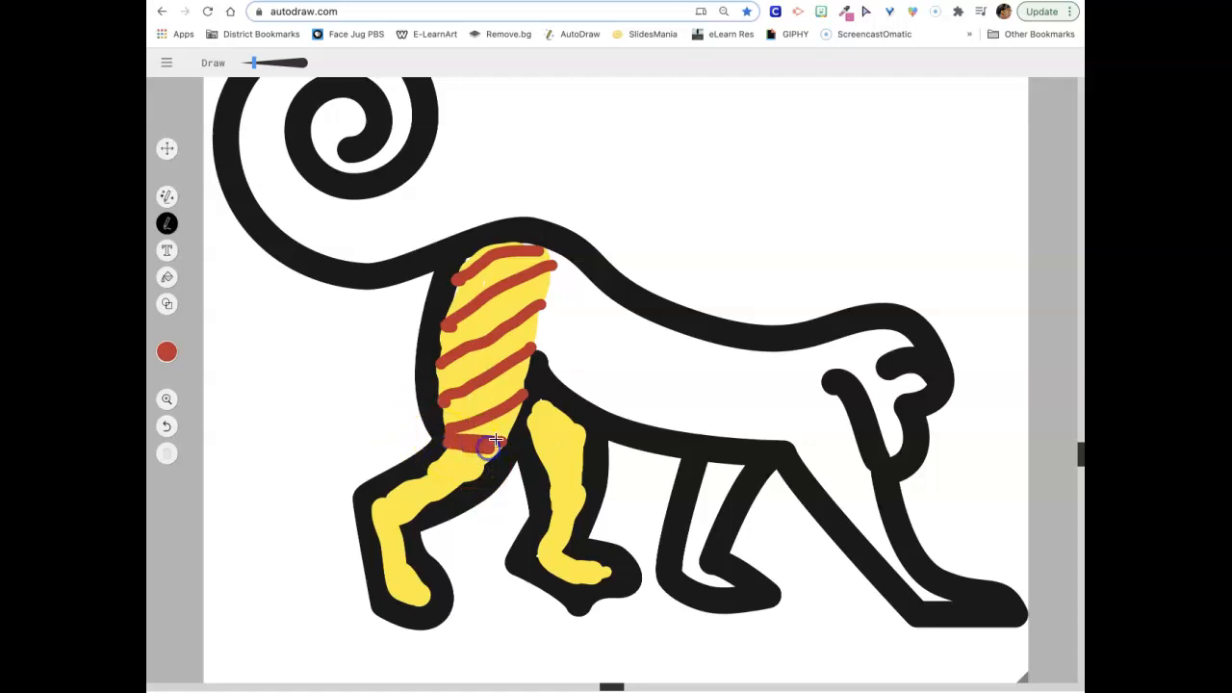
pyautogui.click(167, 352)
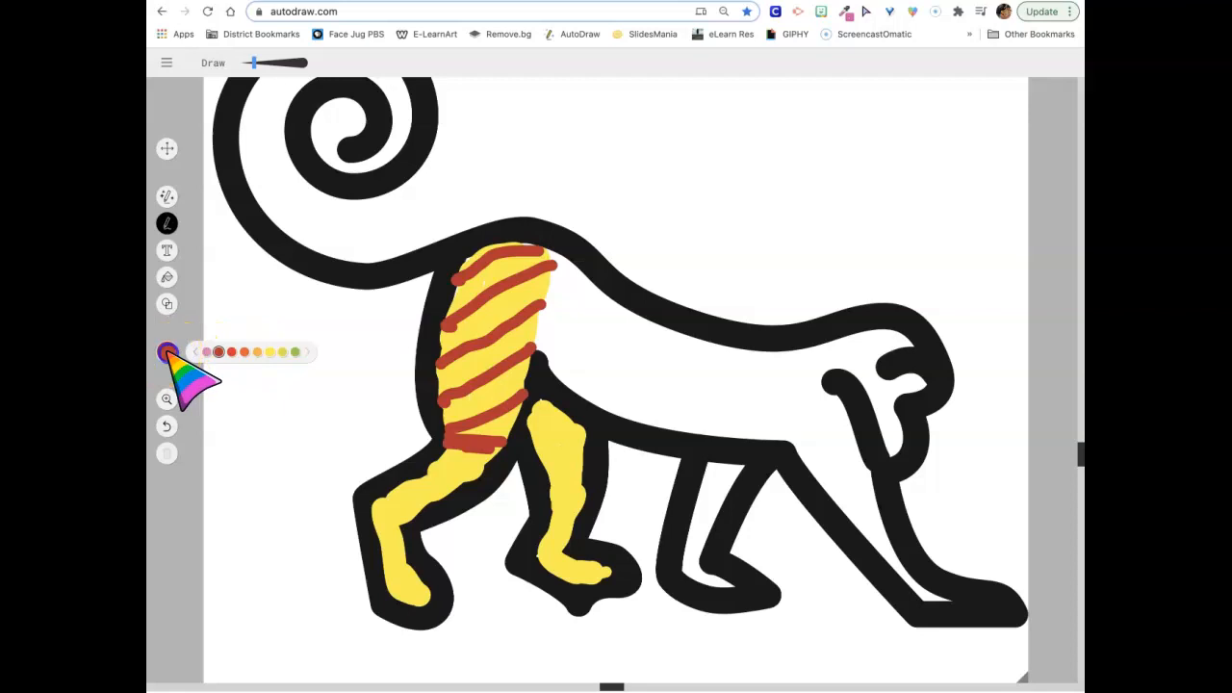
pyautogui.click(282, 353)
pyautogui.moveTo(445, 509); pyautogui.dragTo(458, 470)
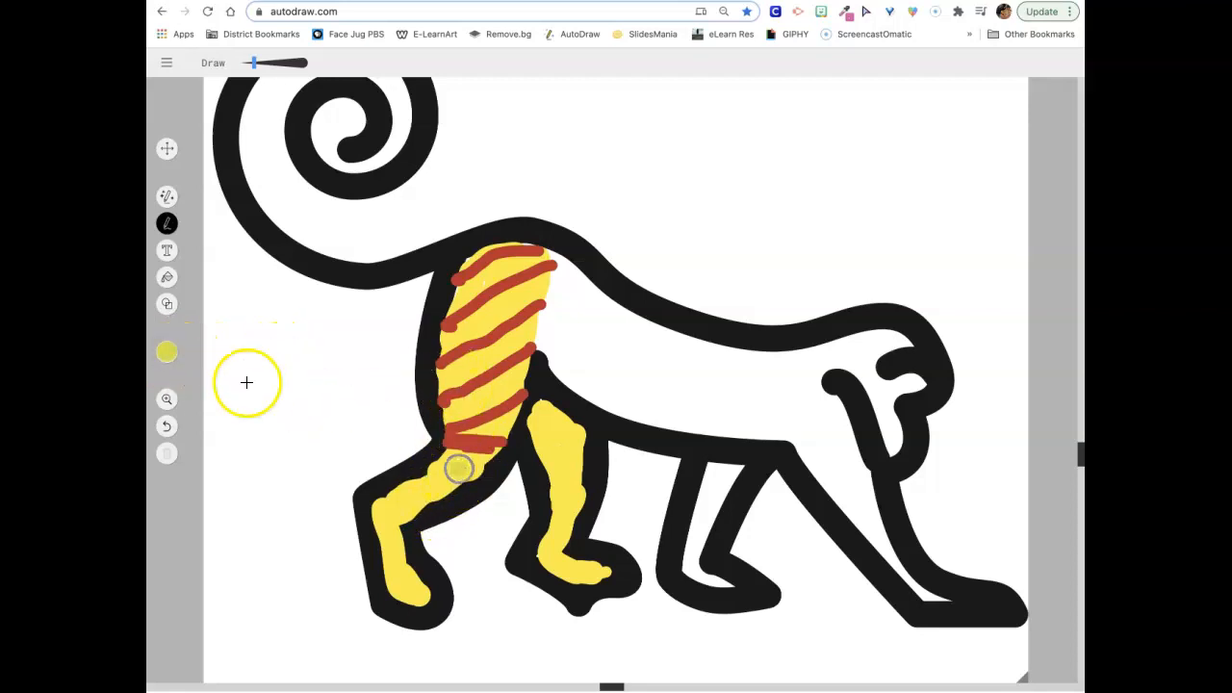
# Draw green circle outlines of varied sizes along the striped leg's lower part down to the foot, removing the test dots.
pyautogui.click(168, 352)
pyautogui.click(295, 353)
pyautogui.click(459, 471)
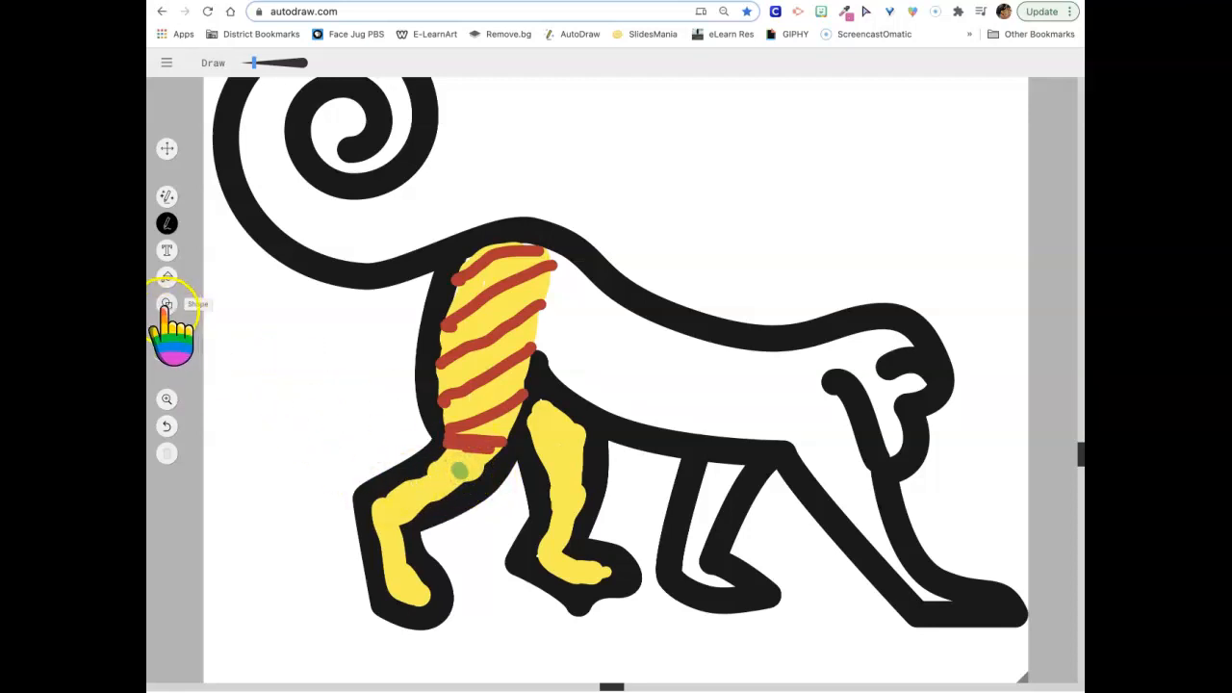
pyautogui.click(167, 306)
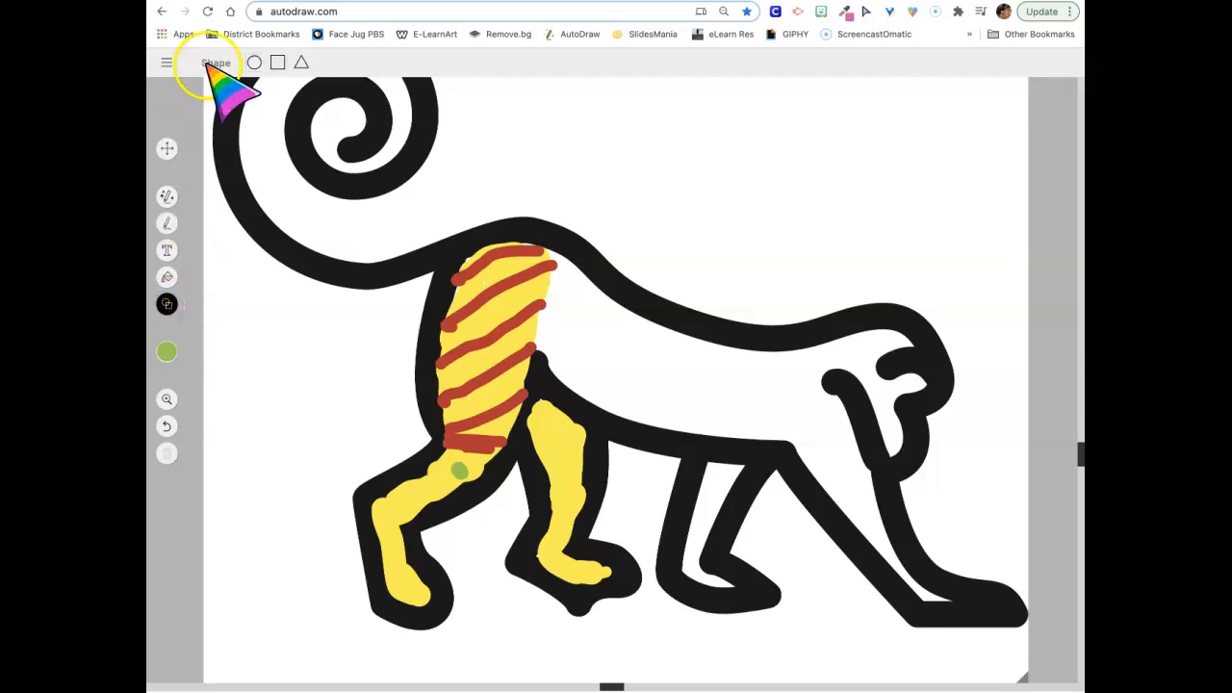
pyautogui.click(254, 62)
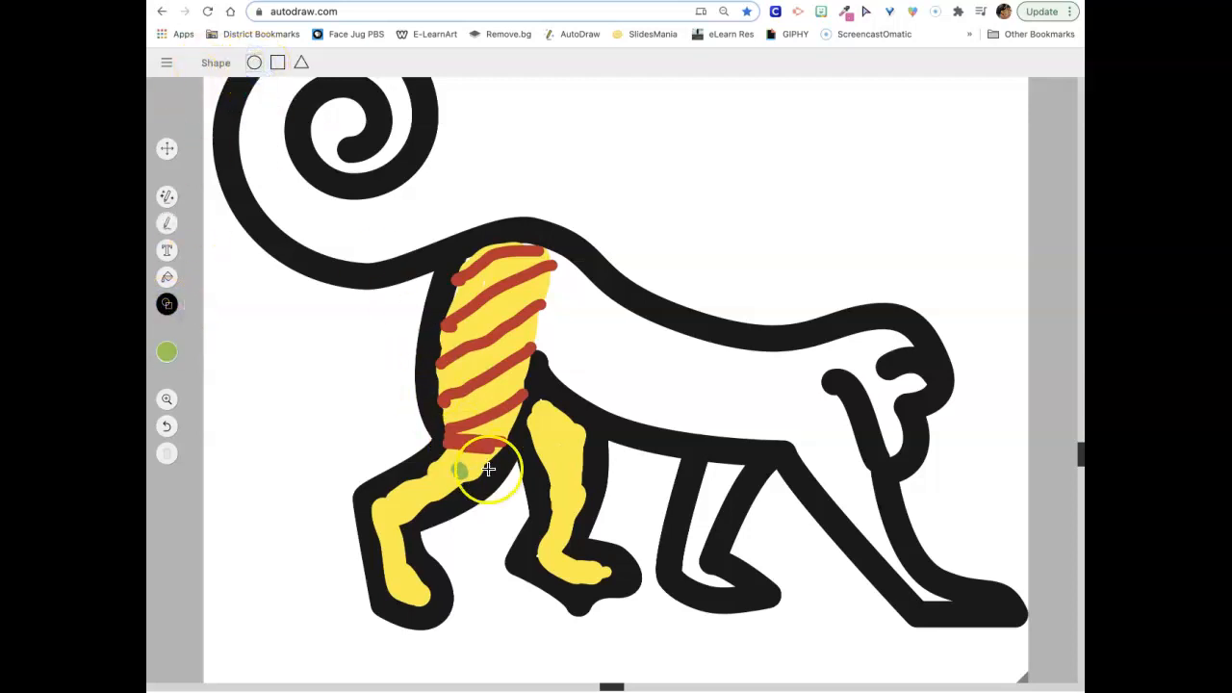
pyautogui.click(167, 426)
pyautogui.click(166, 426)
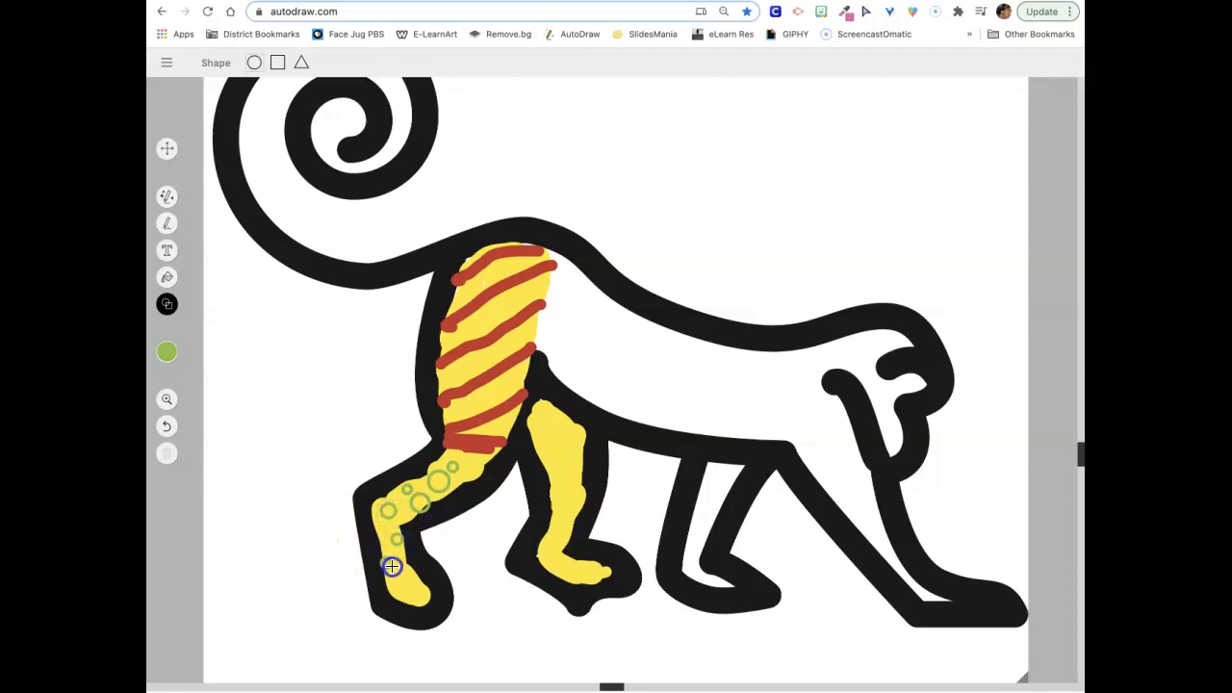
pyautogui.moveTo(407, 574); pyautogui.dragTo(417, 601)
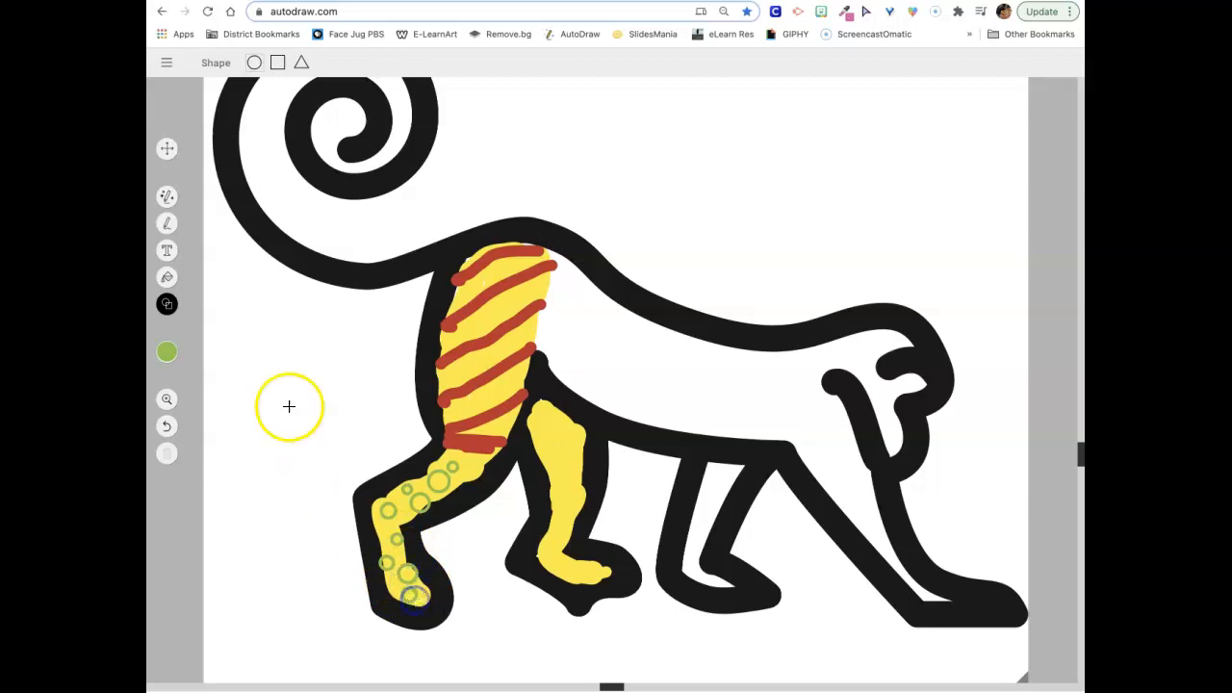
# Fill about half of the circles on the lower leg with green, leaving the others as outlines.
pyautogui.click(166, 277)
pyautogui.click(417, 503)
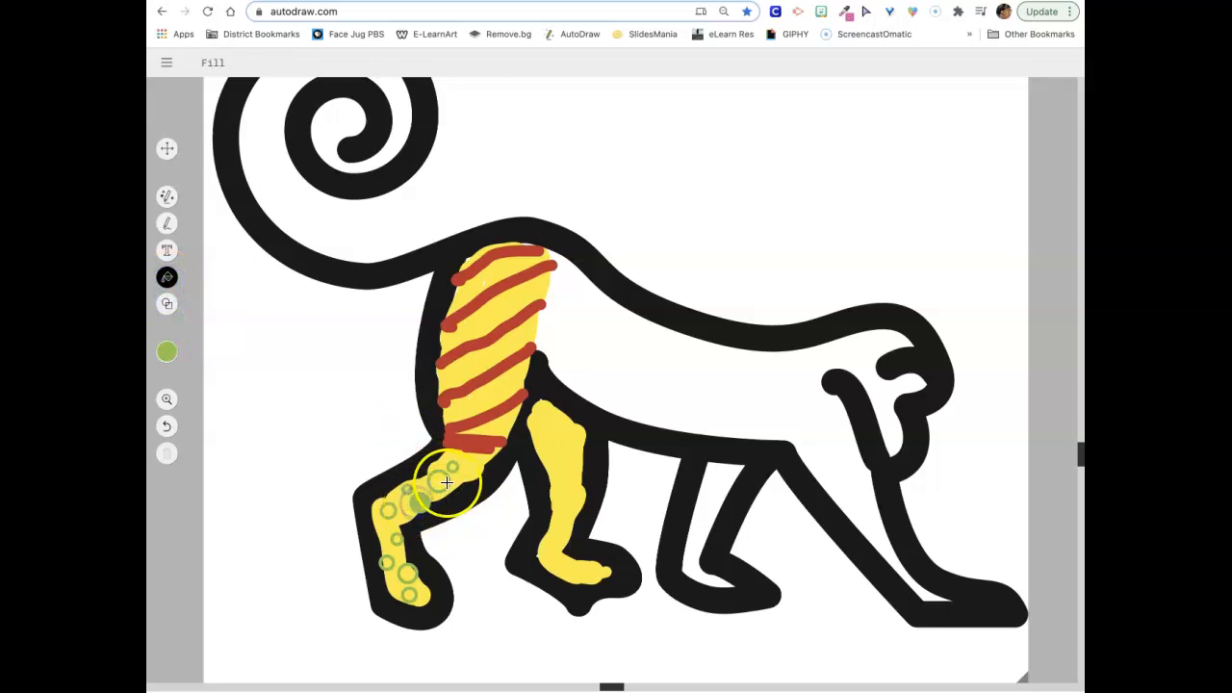
pyautogui.click(456, 469)
pyautogui.click(387, 512)
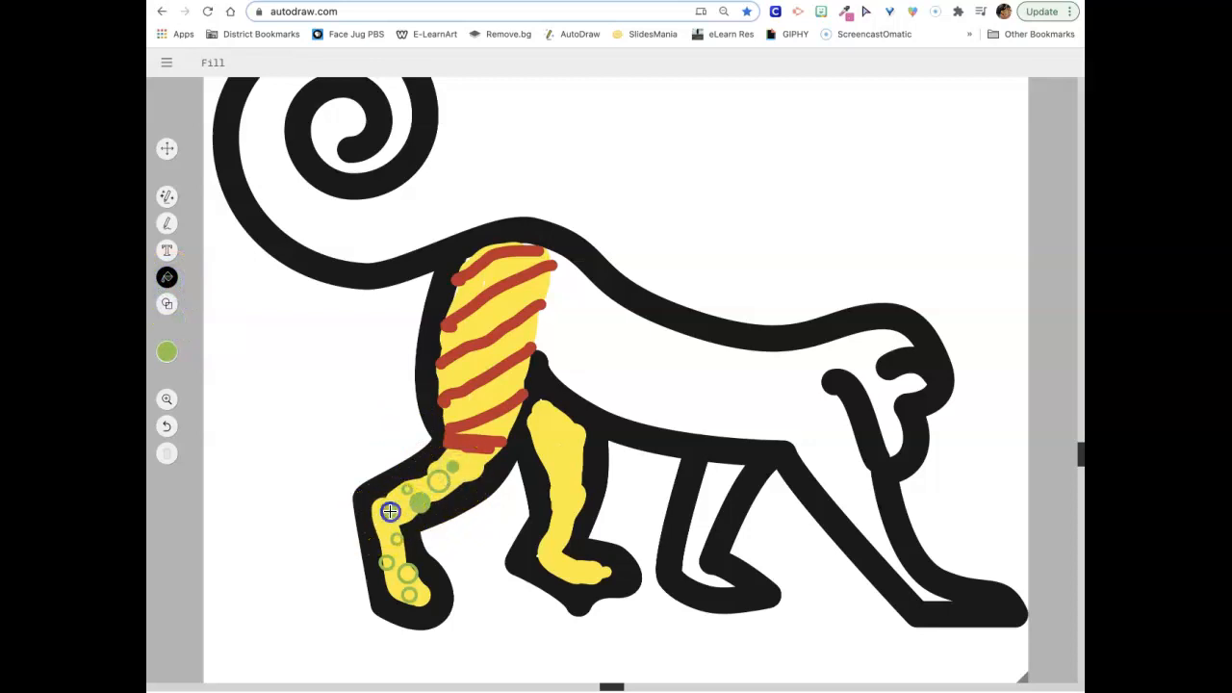
pyautogui.click(386, 563)
pyautogui.click(411, 596)
# Fill the remaining green-outlined circles on the lower leg with red.
pyautogui.click(165, 357)
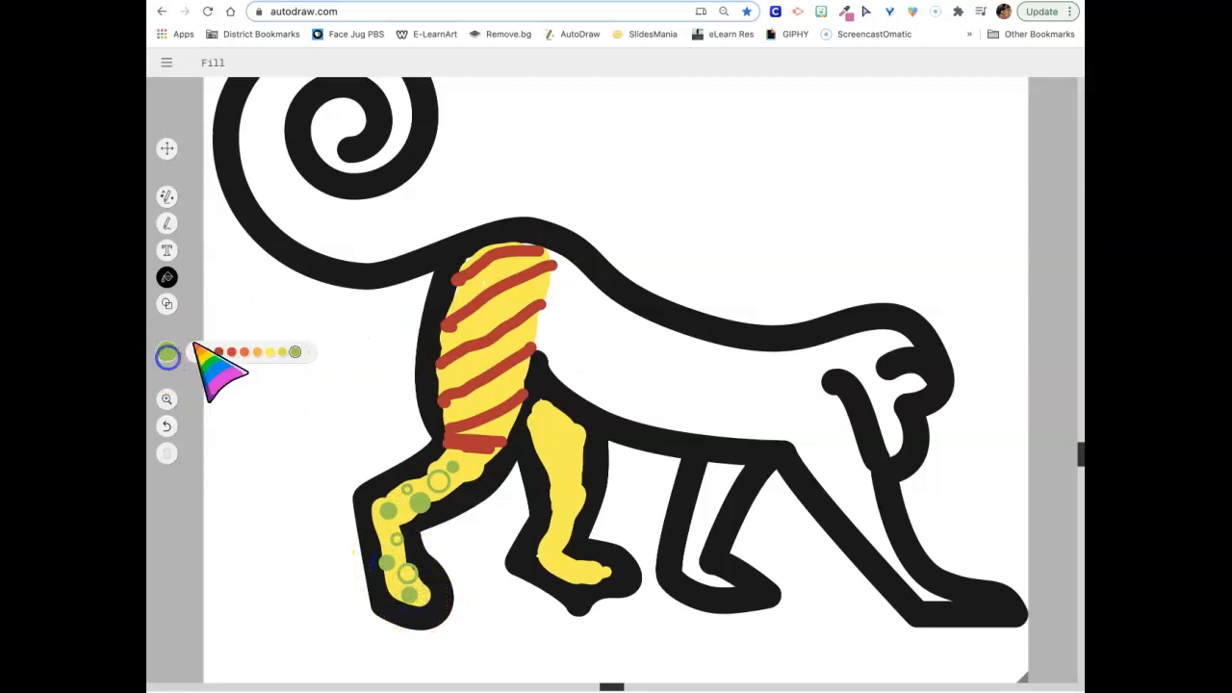
pyautogui.click(164, 356)
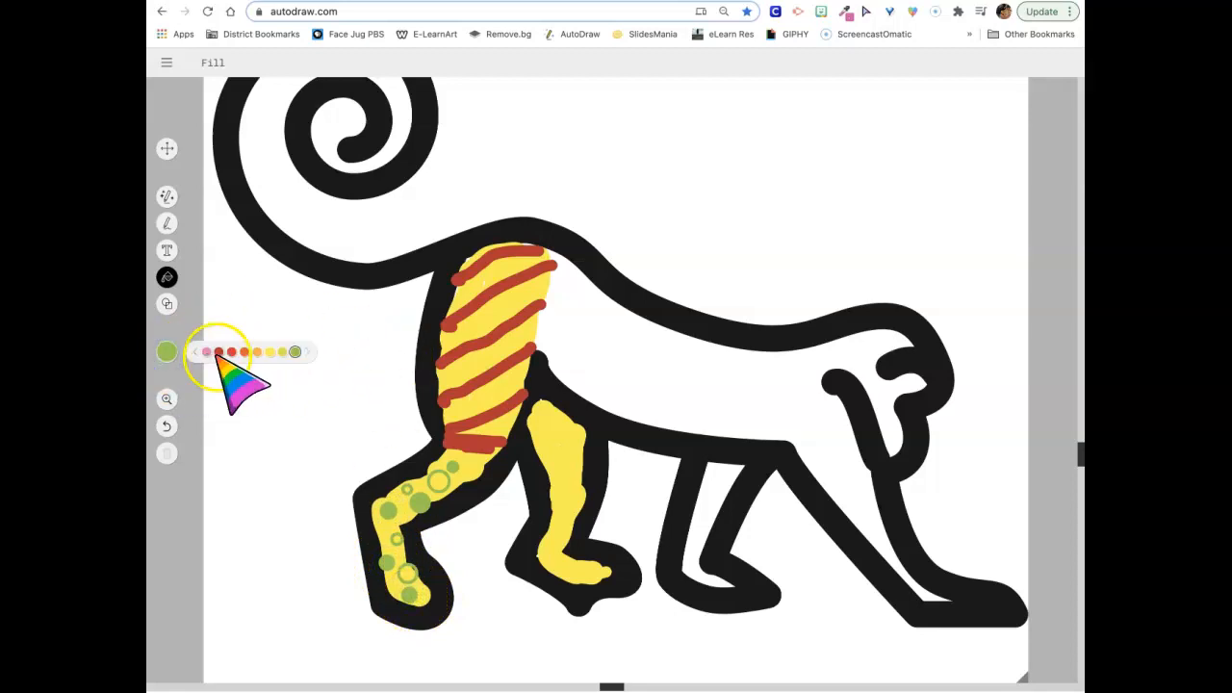
pyautogui.click(231, 353)
pyautogui.click(439, 484)
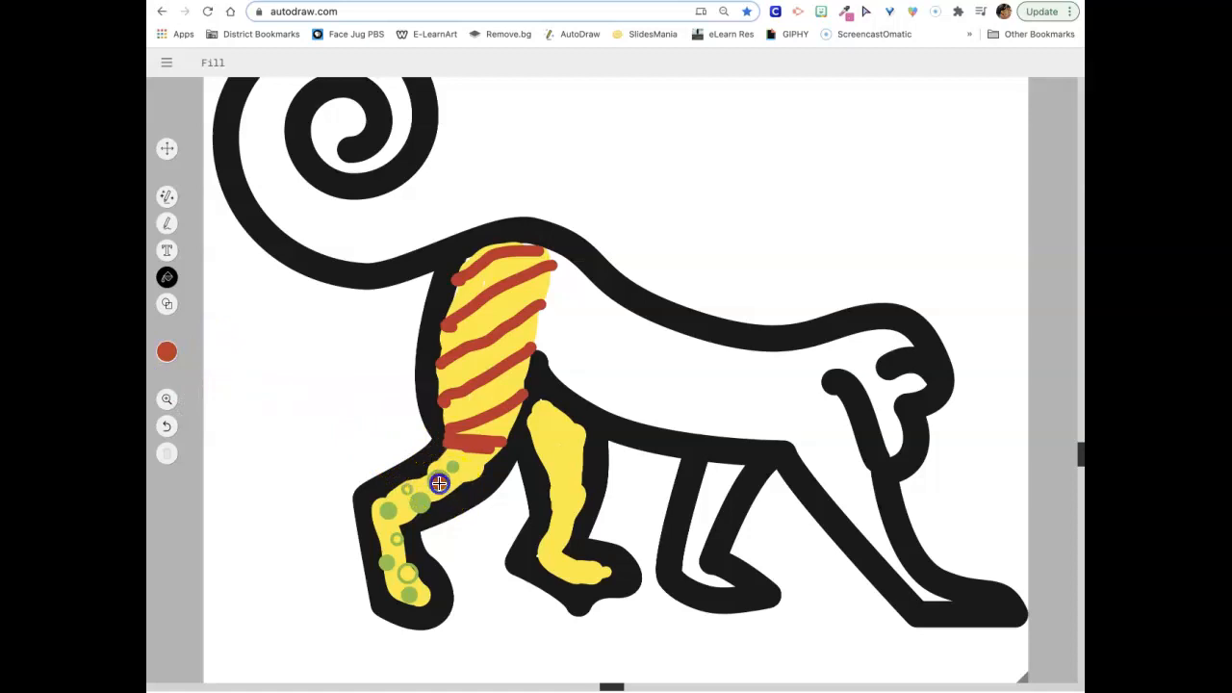
pyautogui.click(407, 492)
pyautogui.click(405, 575)
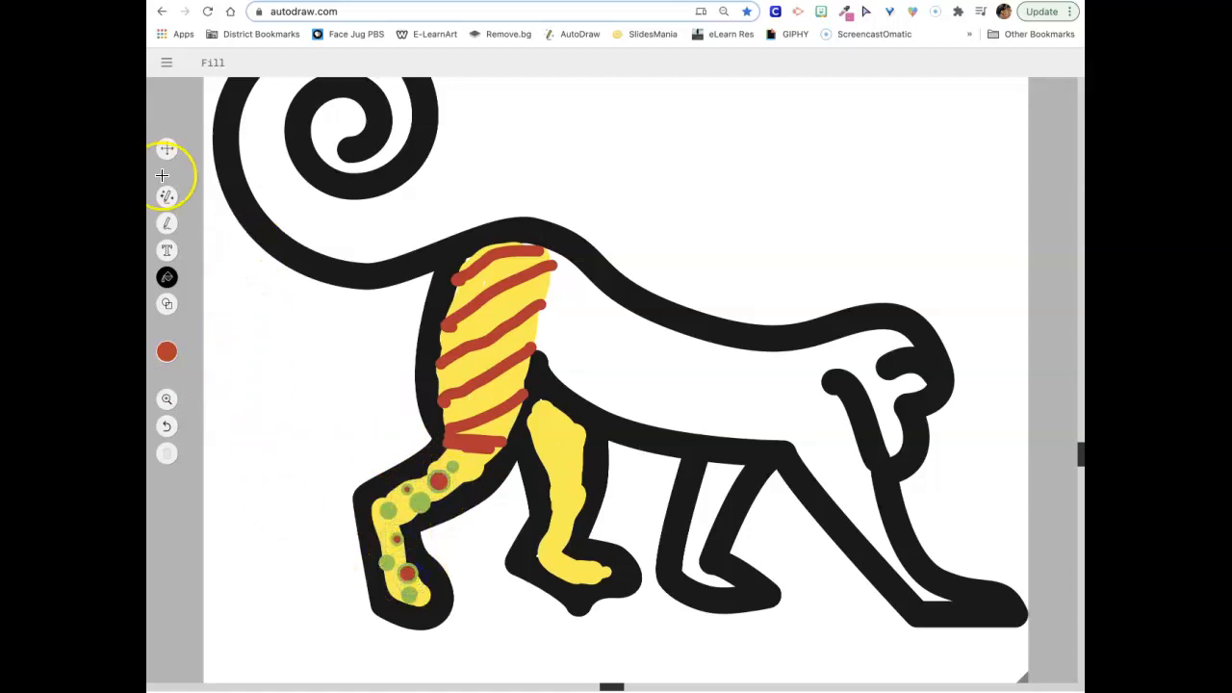
# Draw a solid blue patch on the monkey's body beside the striped hip, using a slightly thicker line.
pyautogui.click(167, 357)
pyautogui.click(193, 354)
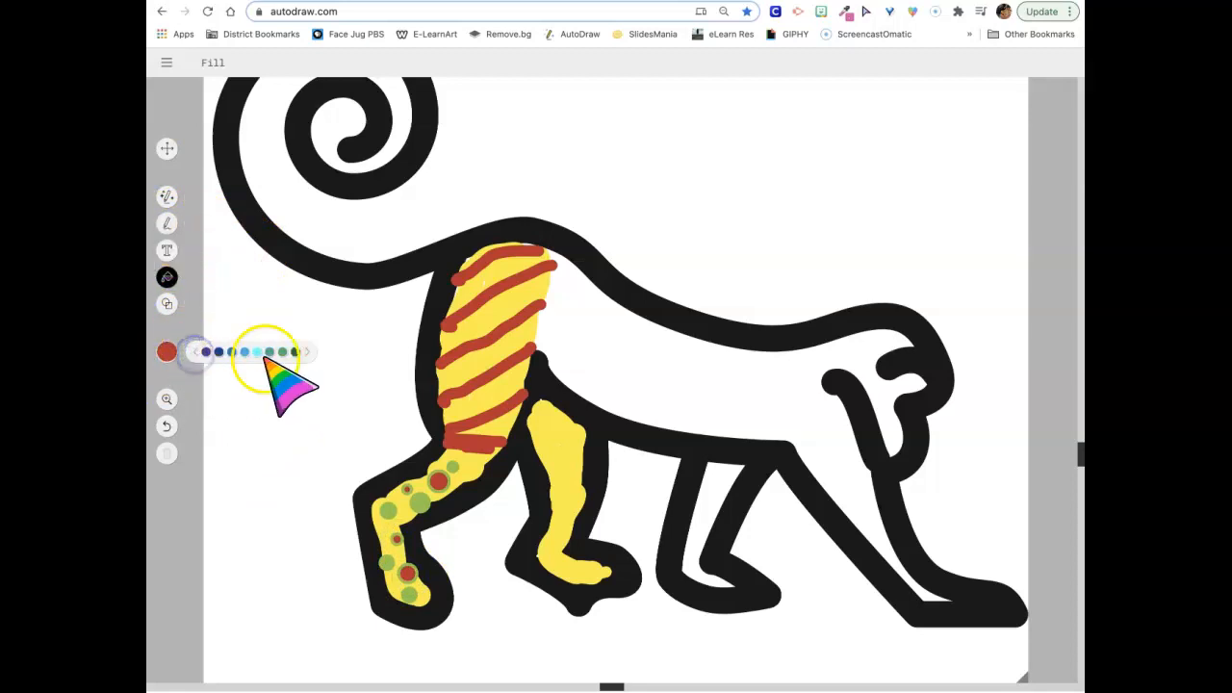
pyautogui.click(234, 352)
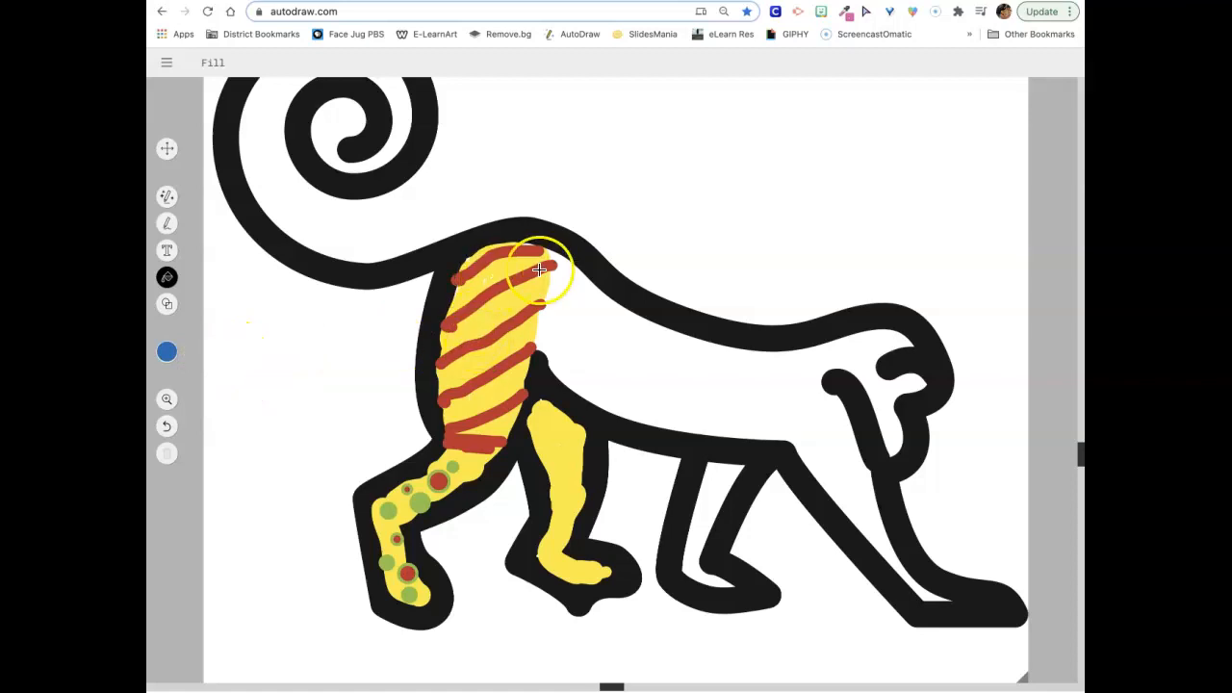
pyautogui.click(166, 223)
pyautogui.click(261, 62)
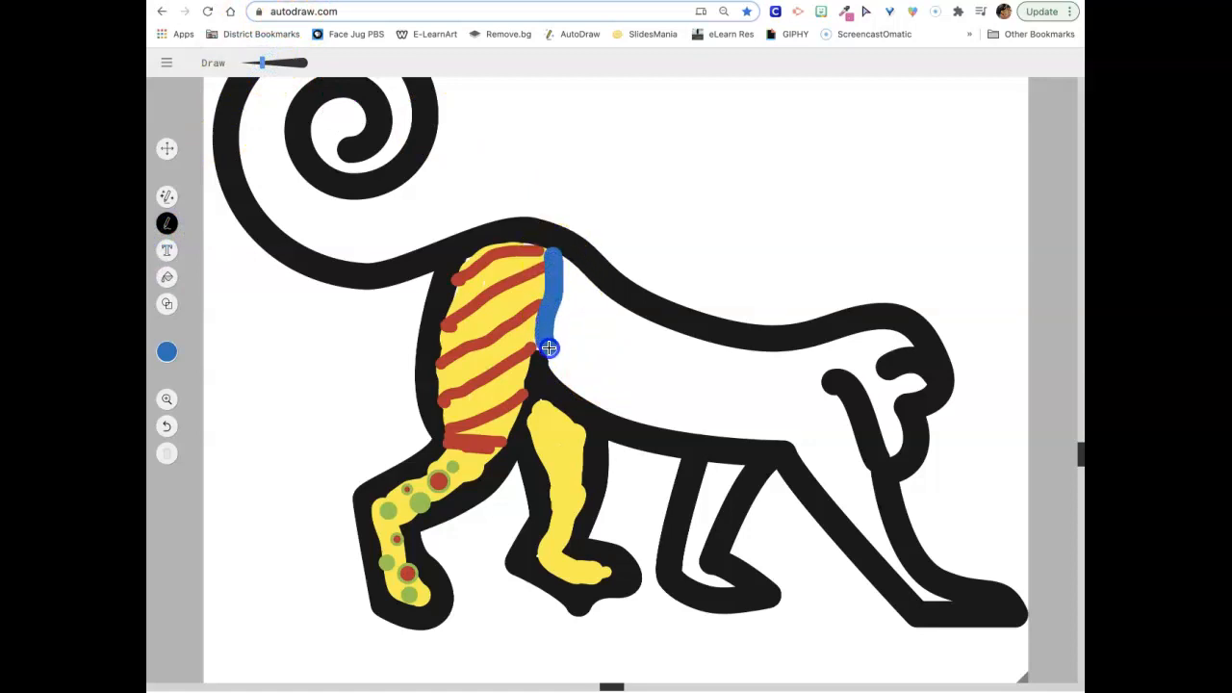
pyautogui.moveTo(604, 395); pyautogui.dragTo(600, 315)
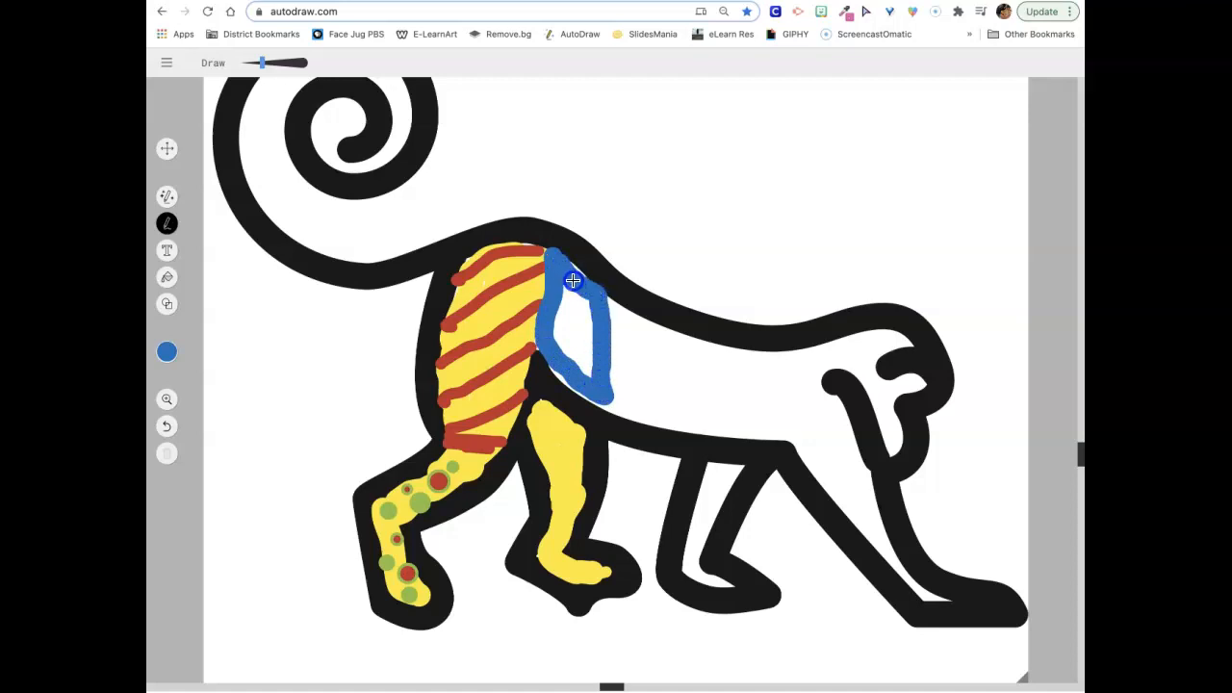
pyautogui.moveTo(563, 311); pyautogui.dragTo(568, 301)
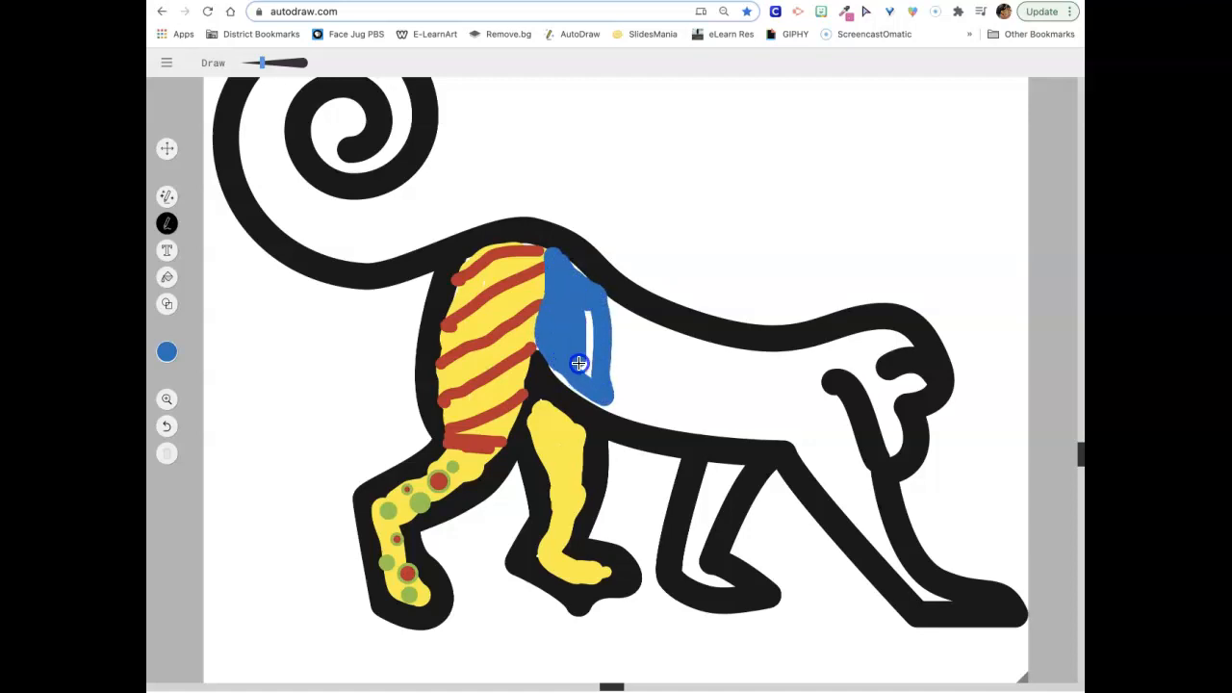
pyautogui.moveTo(588, 344); pyautogui.dragTo(554, 363)
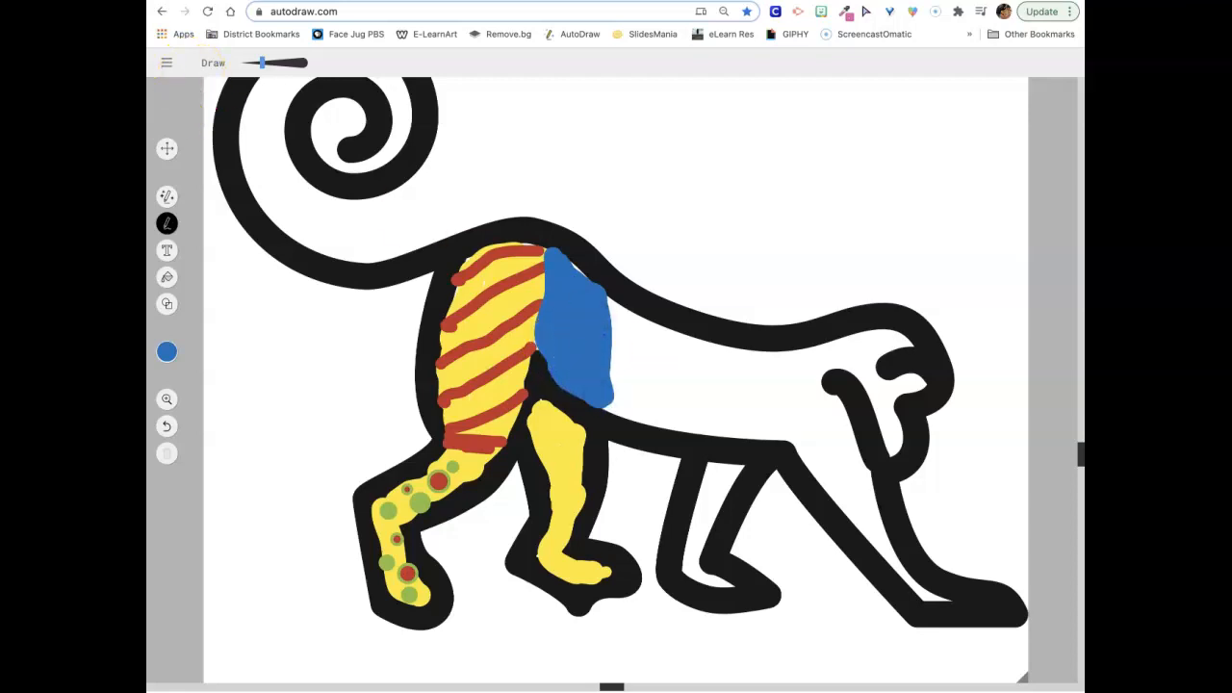
# Cover the white gaps along the blue patch's edges with blue at 300% zoom and widen it towards the head.
pyautogui.click(166, 398)
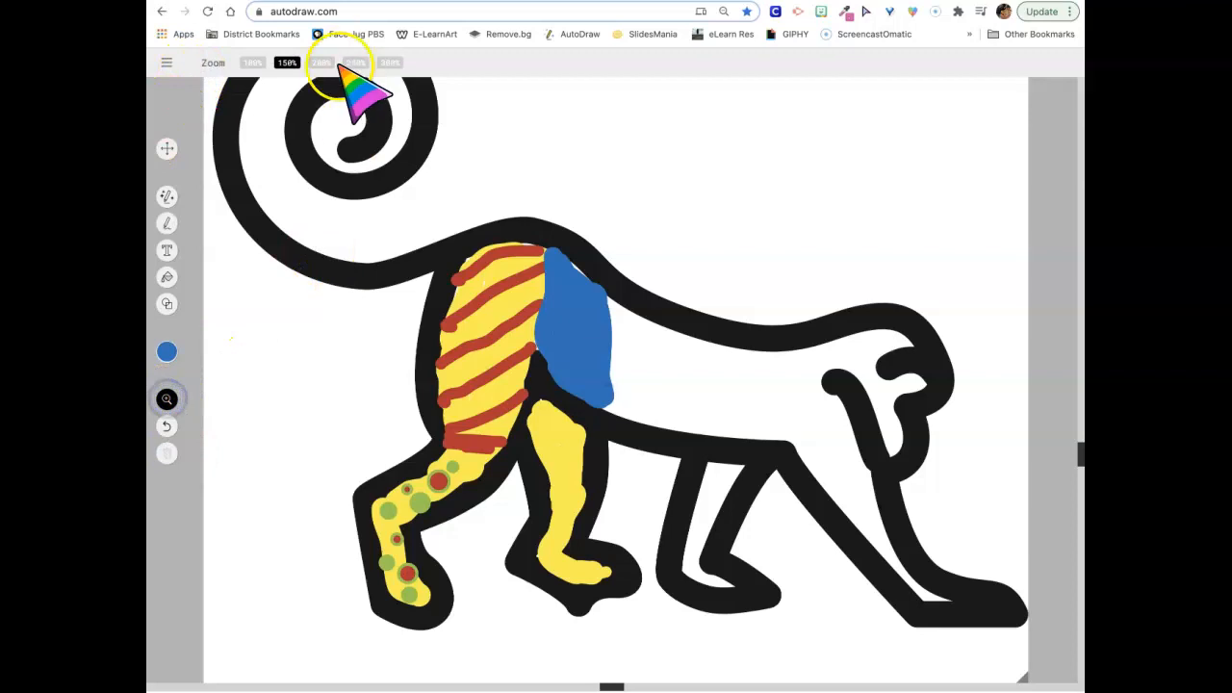
pyautogui.click(389, 62)
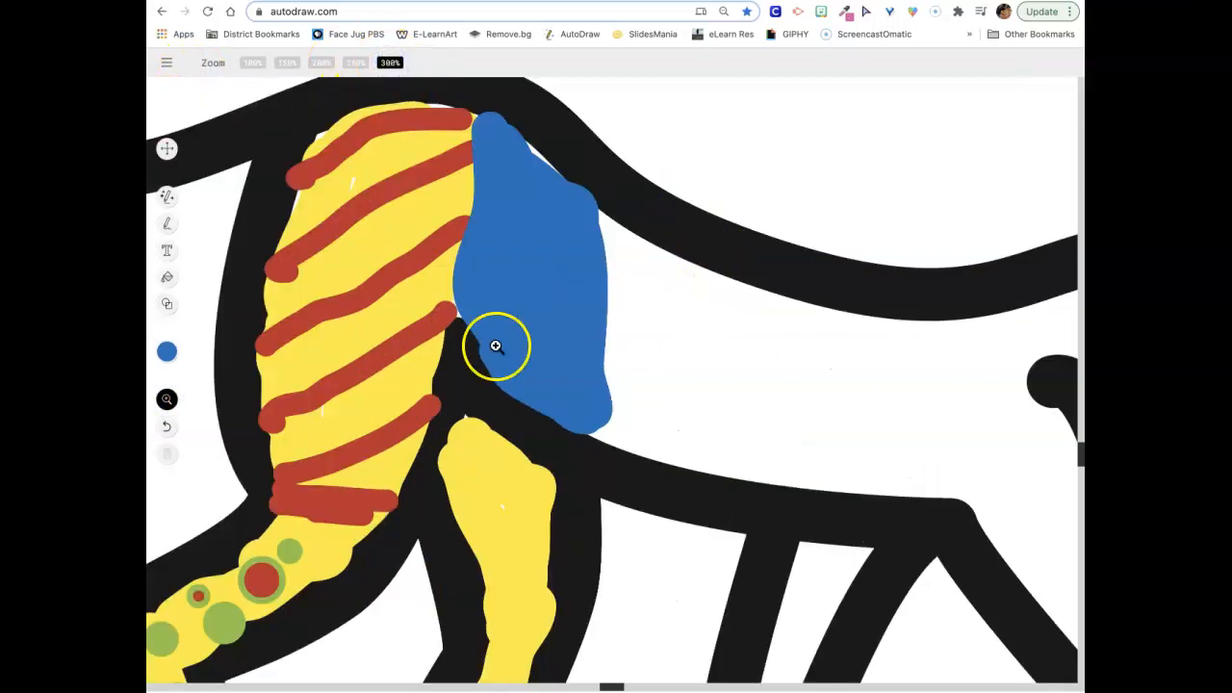
pyautogui.click(168, 223)
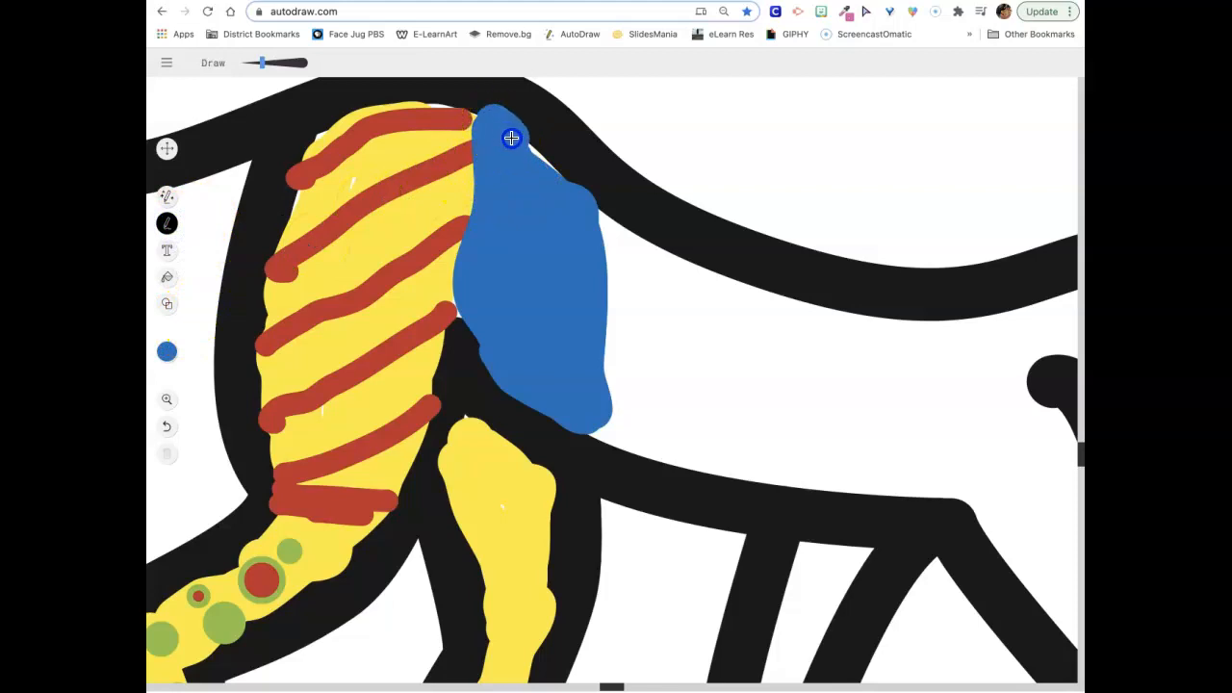
pyautogui.moveTo(563, 195)
pyautogui.mouseDown()
pyautogui.moveTo(570, 235)
pyautogui.moveTo(467, 358)
pyautogui.moveTo(463, 294)
pyautogui.moveTo(477, 327)
pyautogui.mouseUp()
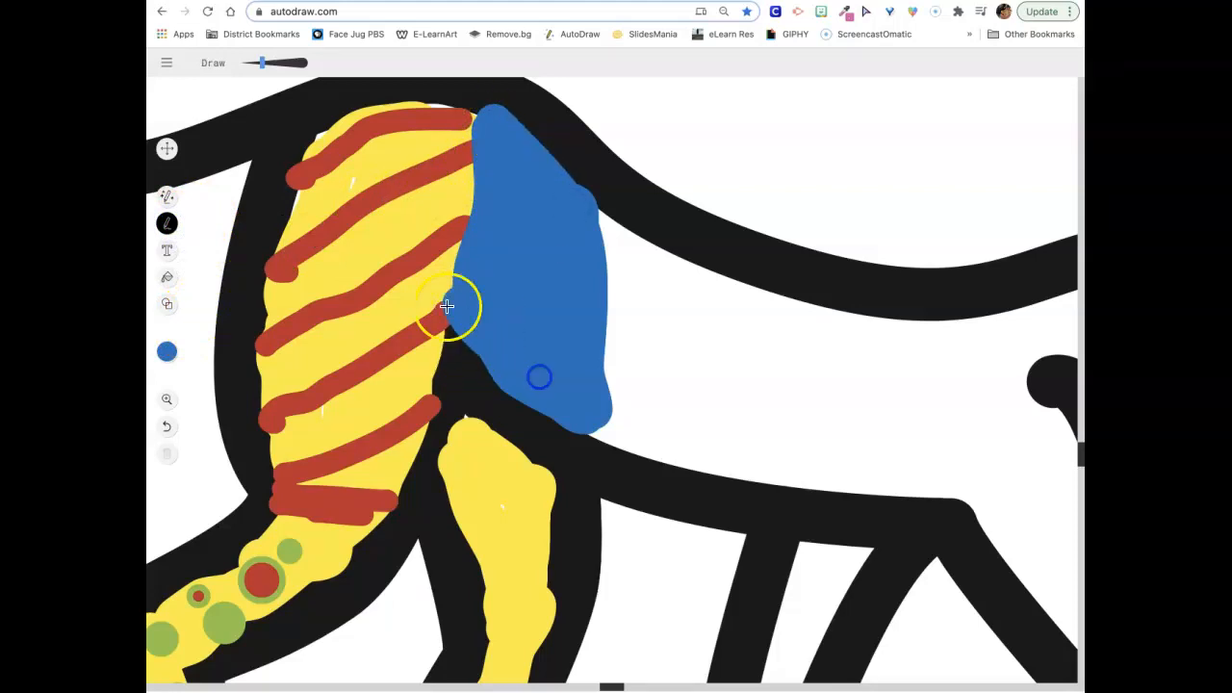
pyautogui.moveTo(618, 404)
pyautogui.mouseDown()
pyautogui.moveTo(609, 439)
pyautogui.moveTo(633, 444)
pyautogui.moveTo(600, 227)
pyautogui.mouseUp()
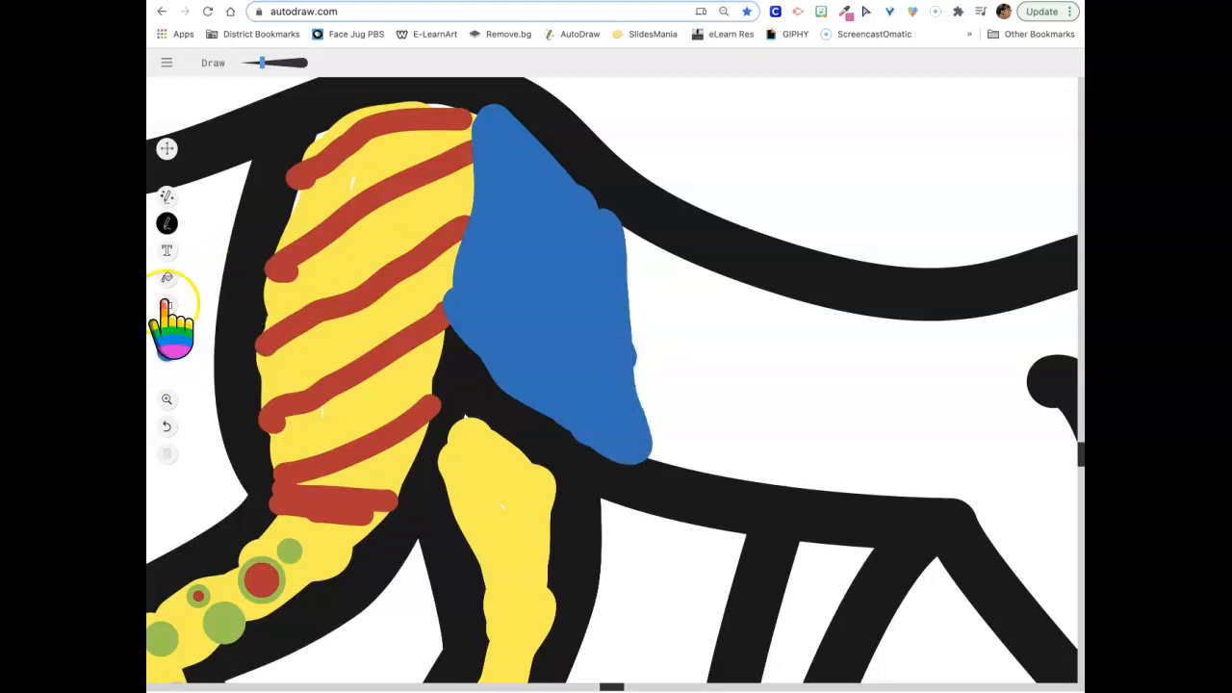
# Scatter light cyan square and rectangle outlines of varied sizes over the blue body patch.
pyautogui.click(167, 304)
pyautogui.click(278, 62)
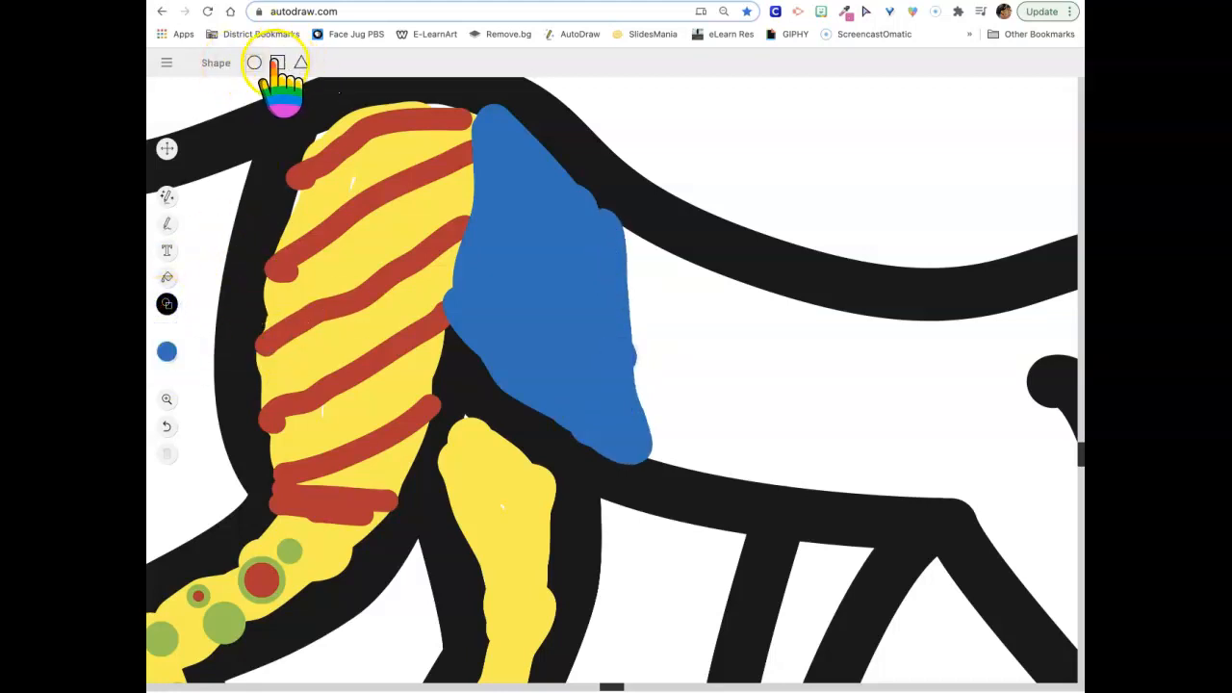
pyautogui.click(167, 351)
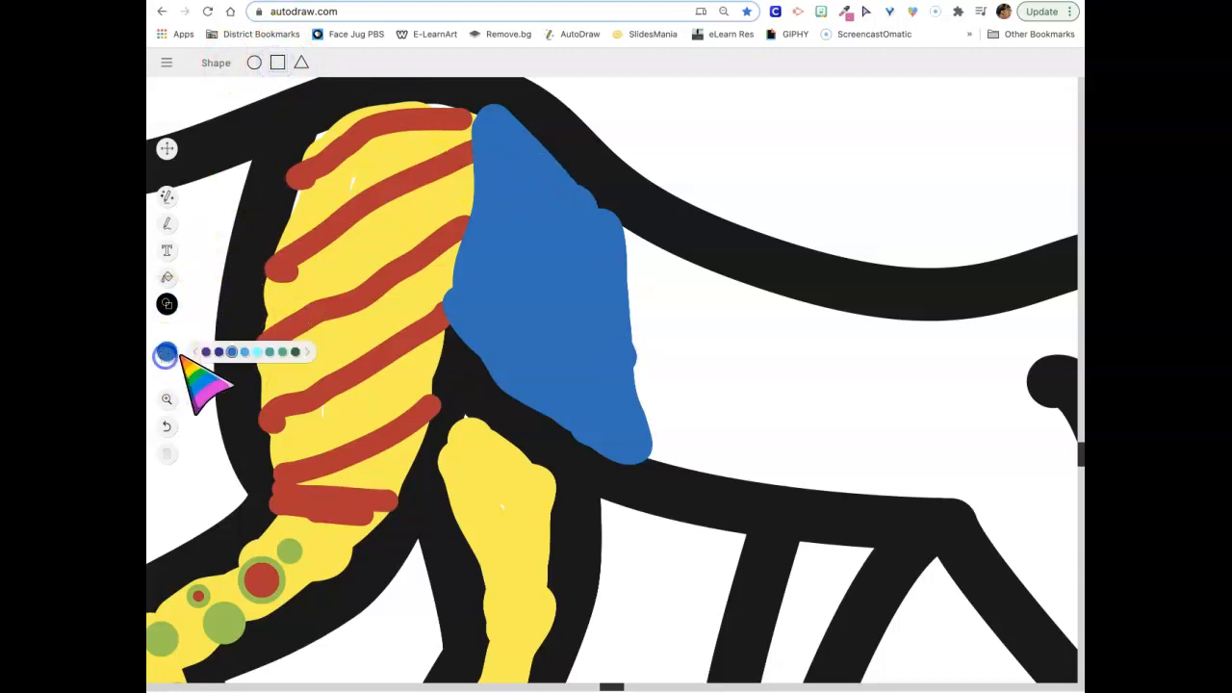
pyautogui.click(257, 352)
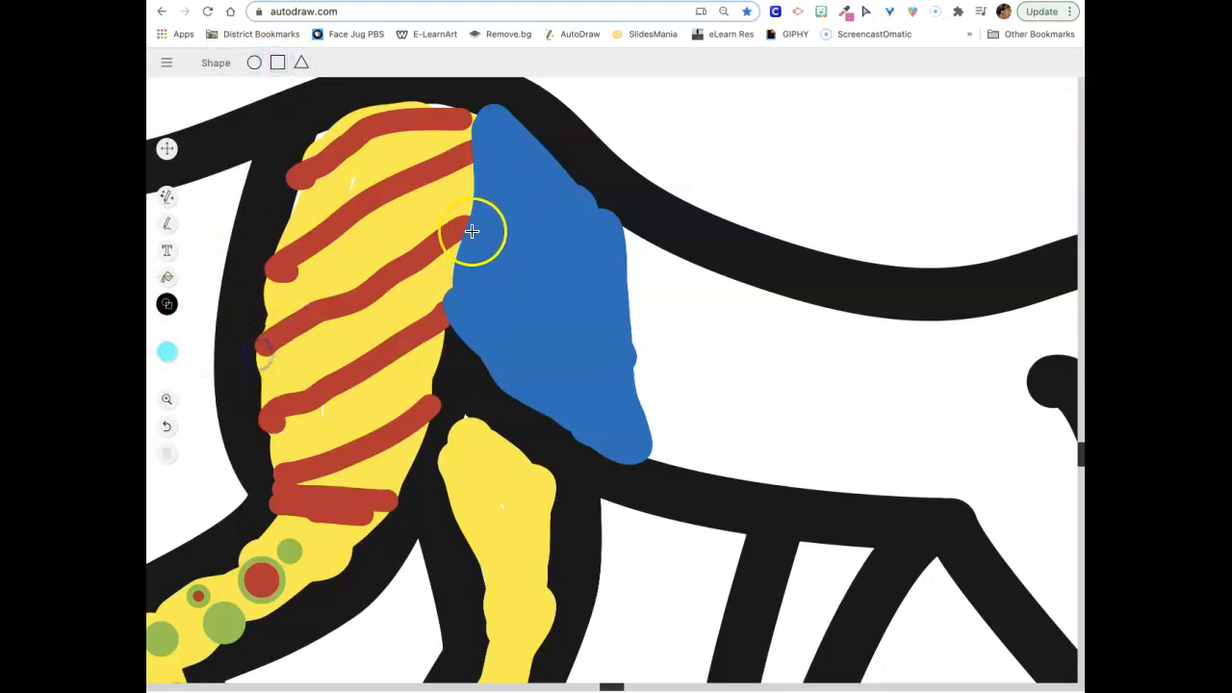
pyautogui.click(506, 166)
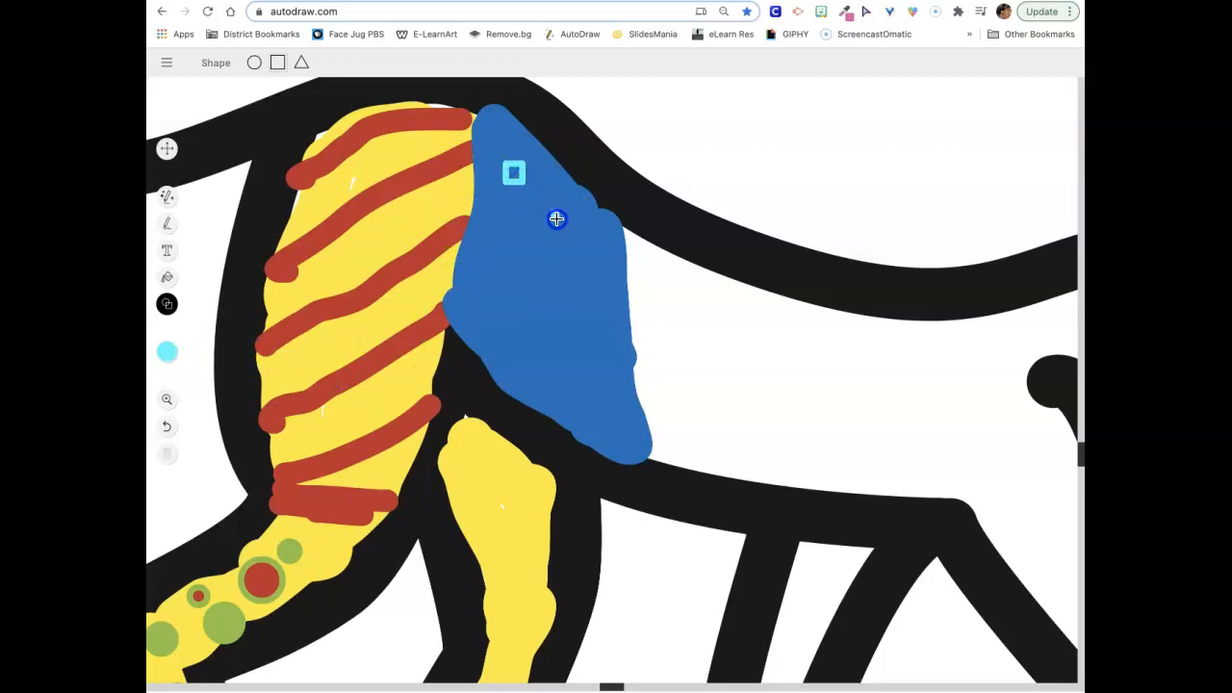
pyautogui.click(480, 247)
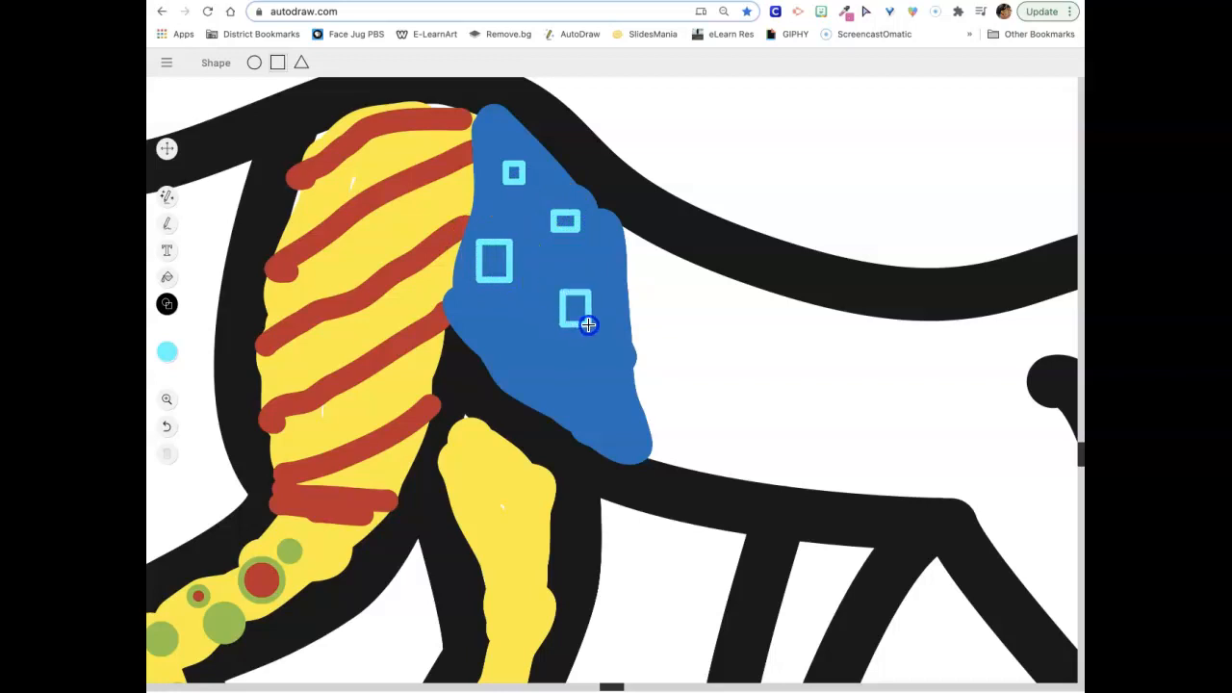
pyautogui.click(539, 249)
pyautogui.moveTo(549, 264); pyautogui.dragTo(554, 266)
pyautogui.click(518, 306)
pyautogui.moveTo(532, 323); pyautogui.dragTo(533, 323)
pyautogui.click(474, 322)
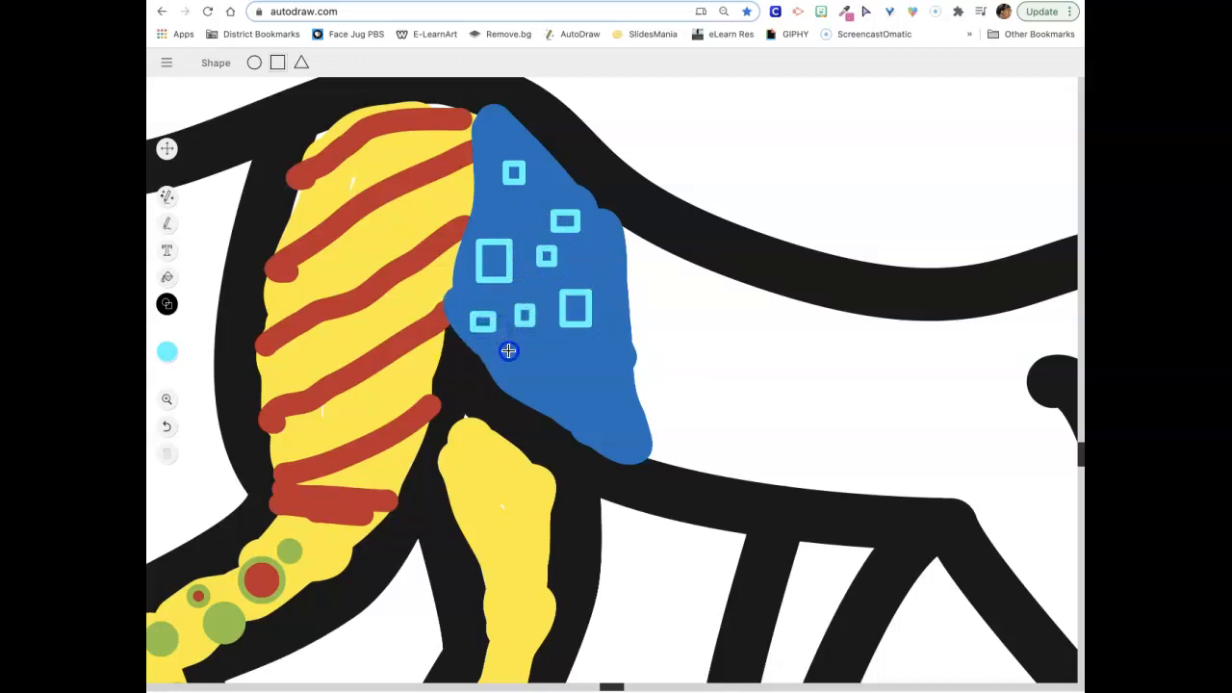
pyautogui.moveTo(514, 378); pyautogui.dragTo(603, 421)
pyautogui.click(591, 350)
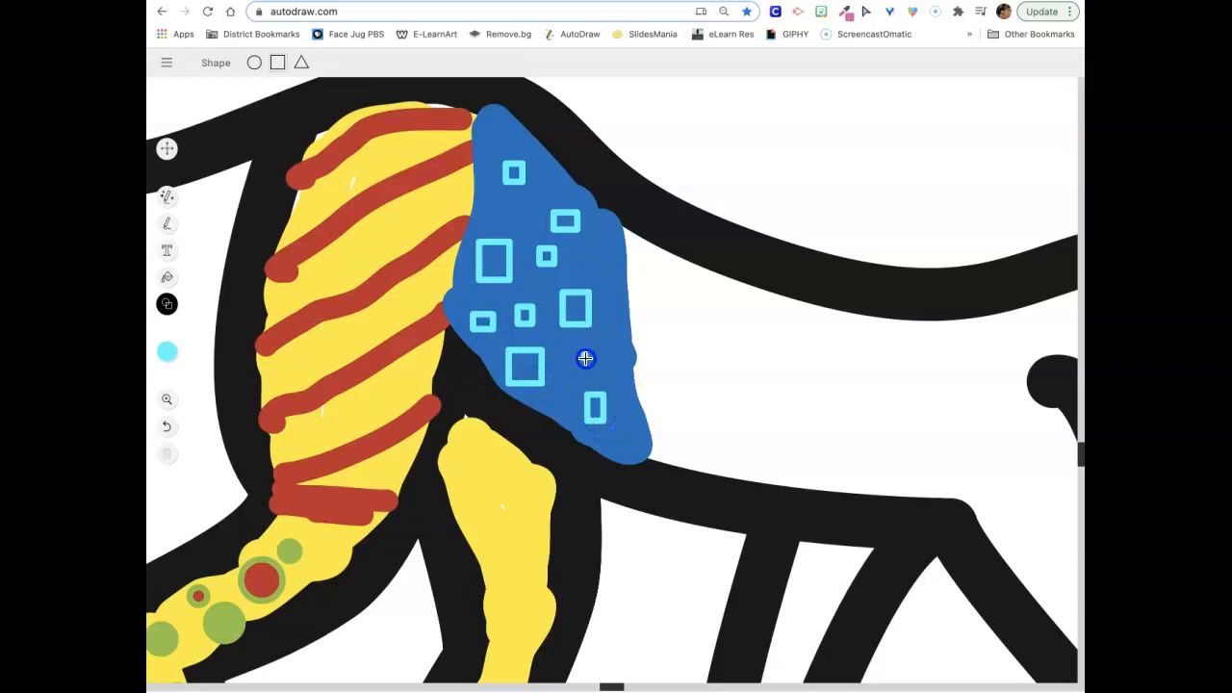
# Add more small light cyan square and rectangle outlines in the empty spots of the blue body patch, including its upper and lower tips.
pyautogui.moveTo(598, 363); pyautogui.dragTo(599, 366)
pyautogui.moveTo(593, 253); pyautogui.dragTo(610, 277)
pyautogui.moveTo(585, 206); pyautogui.dragTo(602, 232)
pyautogui.moveTo(502, 203); pyautogui.dragTo(517, 220)
pyautogui.moveTo(487, 120); pyautogui.dragTo(512, 151)
pyautogui.moveTo(544, 173); pyautogui.dragTo(545, 181)
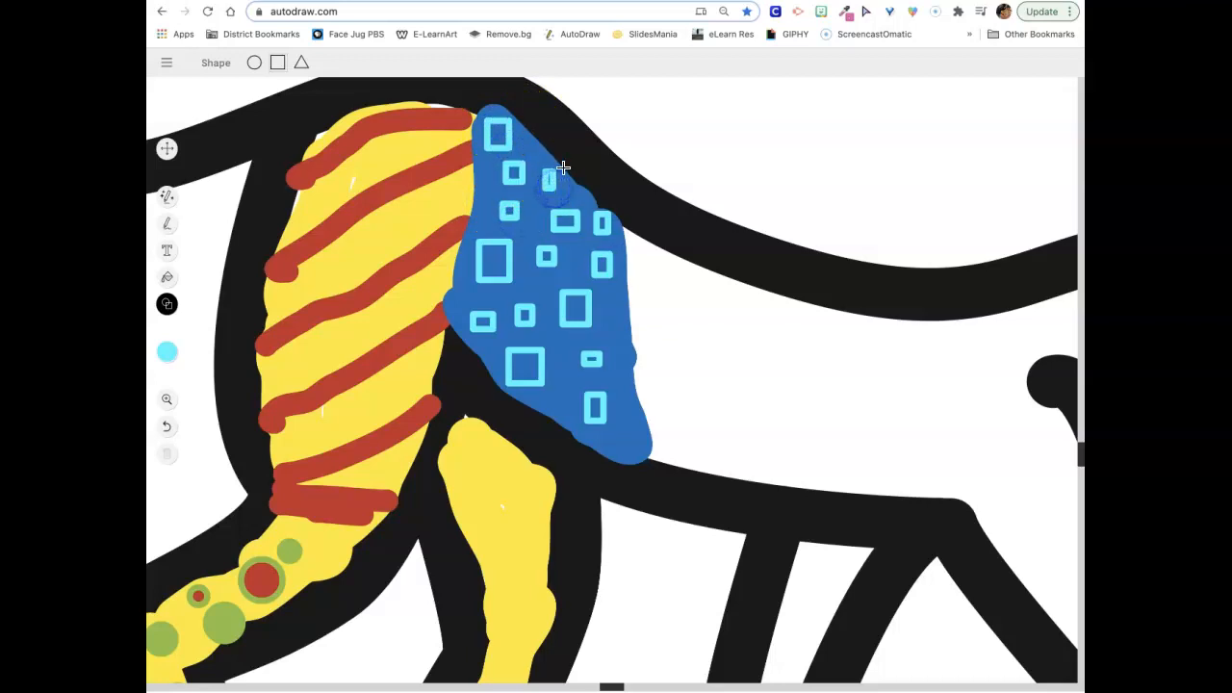
pyautogui.moveTo(609, 336); pyautogui.dragTo(617, 345)
pyautogui.moveTo(559, 403)
pyautogui.mouseDown()
pyautogui.moveTo(625, 426)
pyautogui.moveTo(641, 450)
pyautogui.mouseUp()
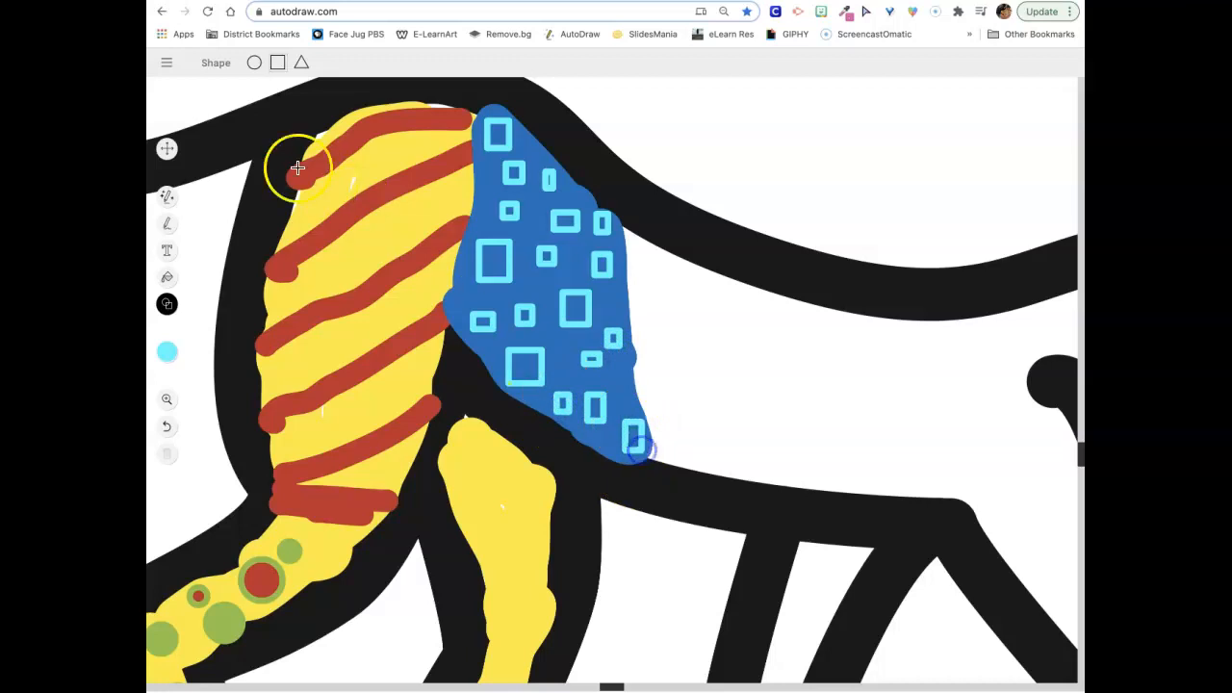
# Draw a light cyan circle in the white space above the monkey's back and stretch it into a tall oval.
pyautogui.click(254, 62)
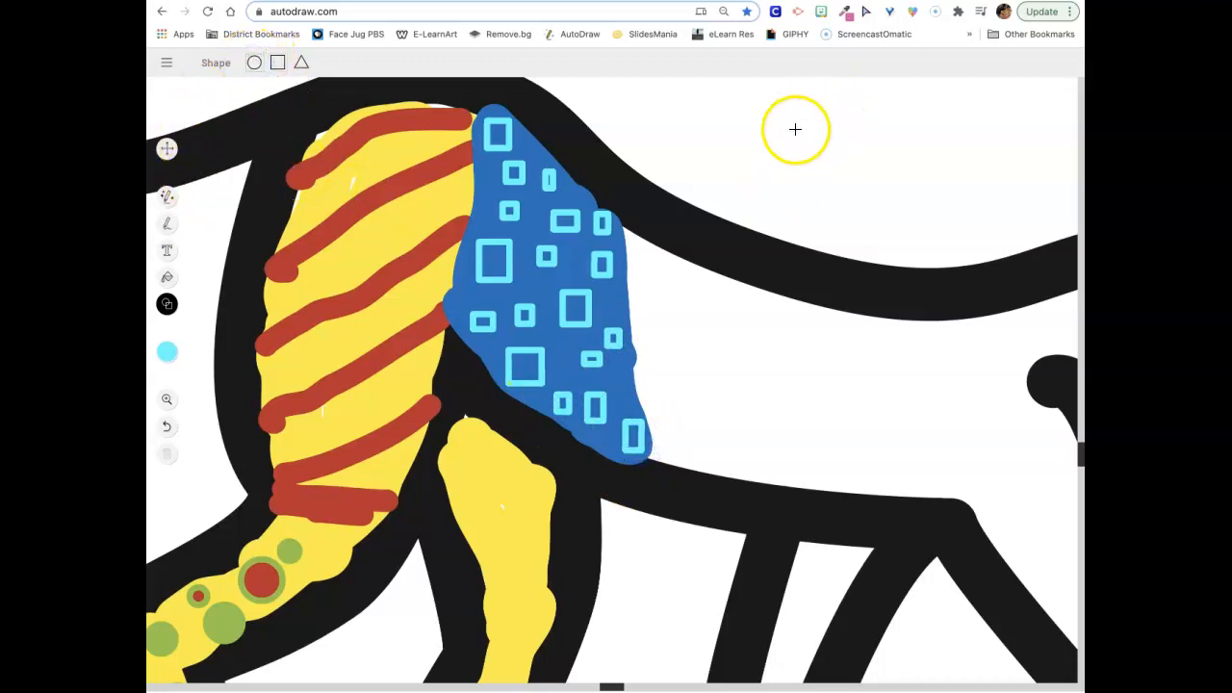
pyautogui.moveTo(749, 119); pyautogui.dragTo(771, 147)
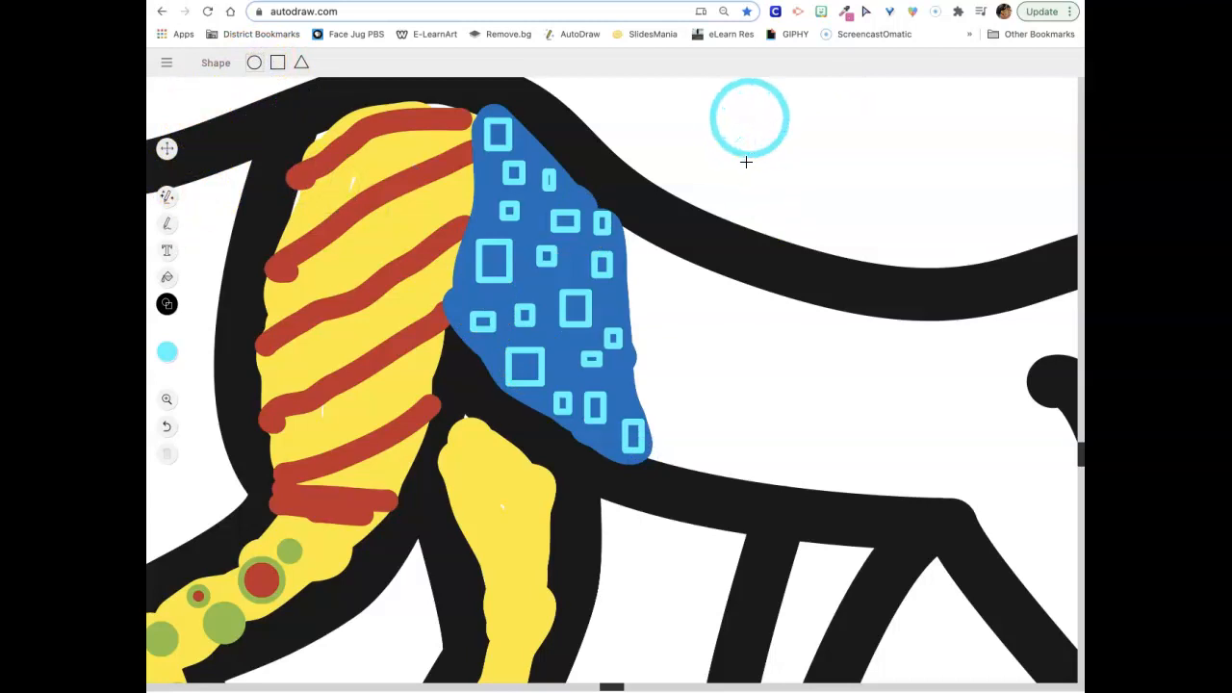
pyautogui.click(166, 148)
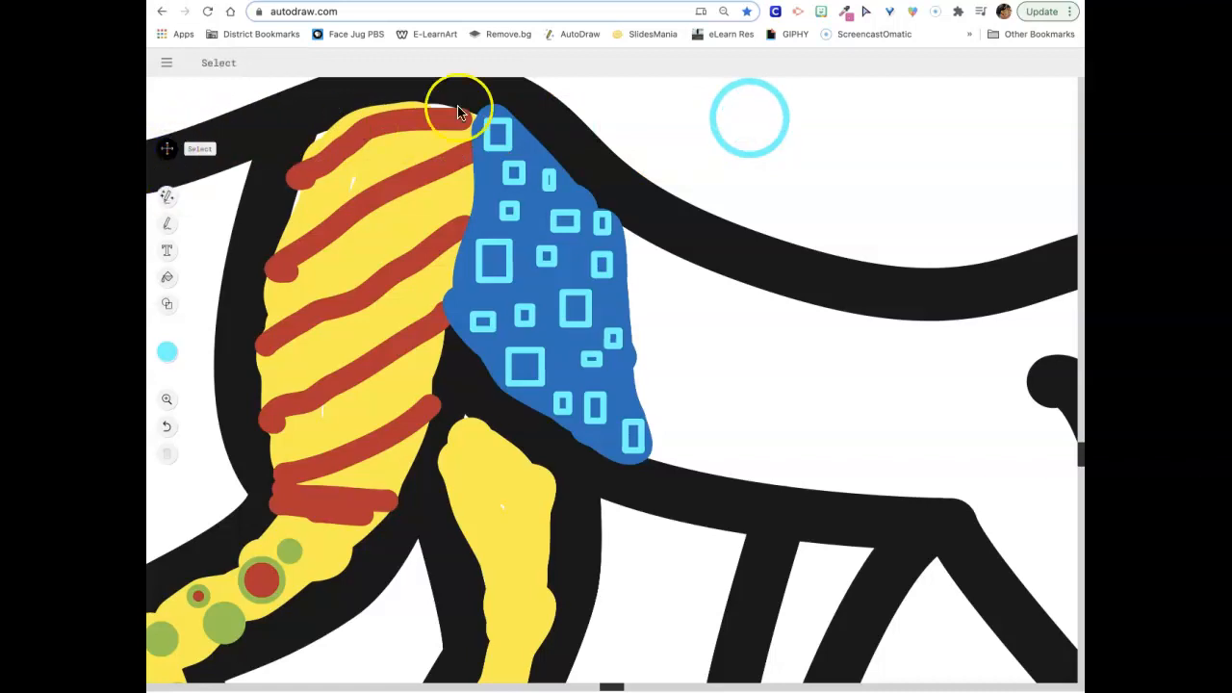
pyautogui.click(749, 128)
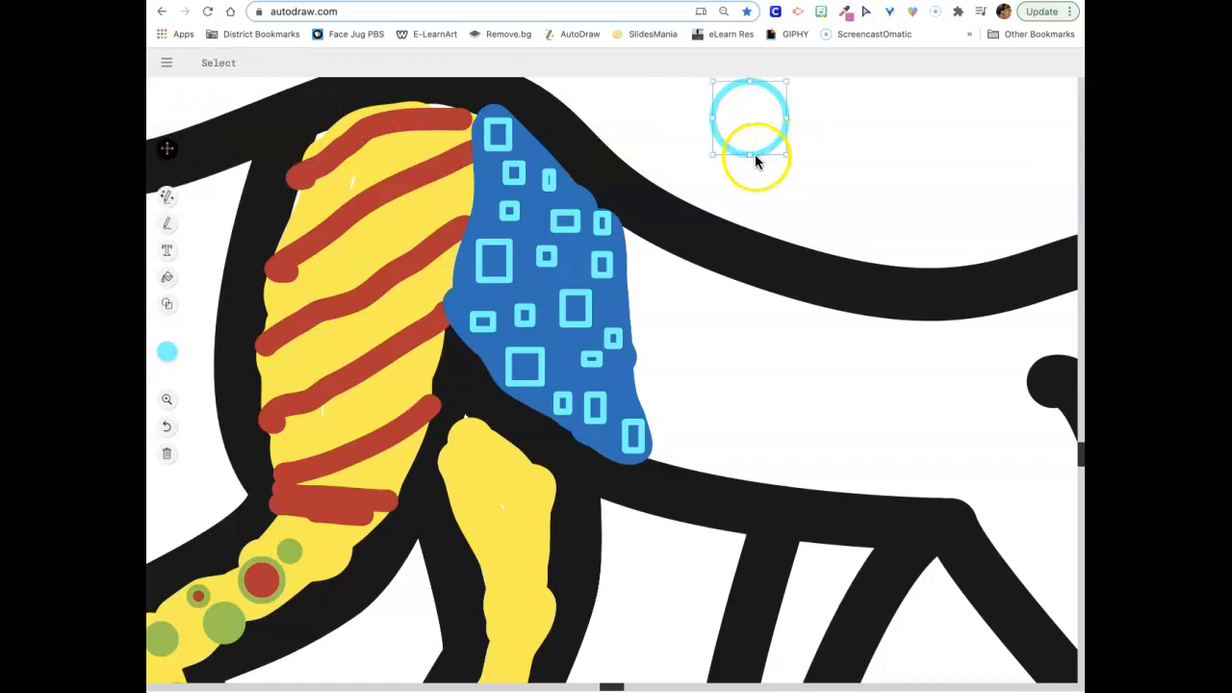
pyautogui.moveTo(749, 154); pyautogui.dragTo(750, 174)
pyautogui.moveTo(746, 118); pyautogui.dragTo(754, 158)
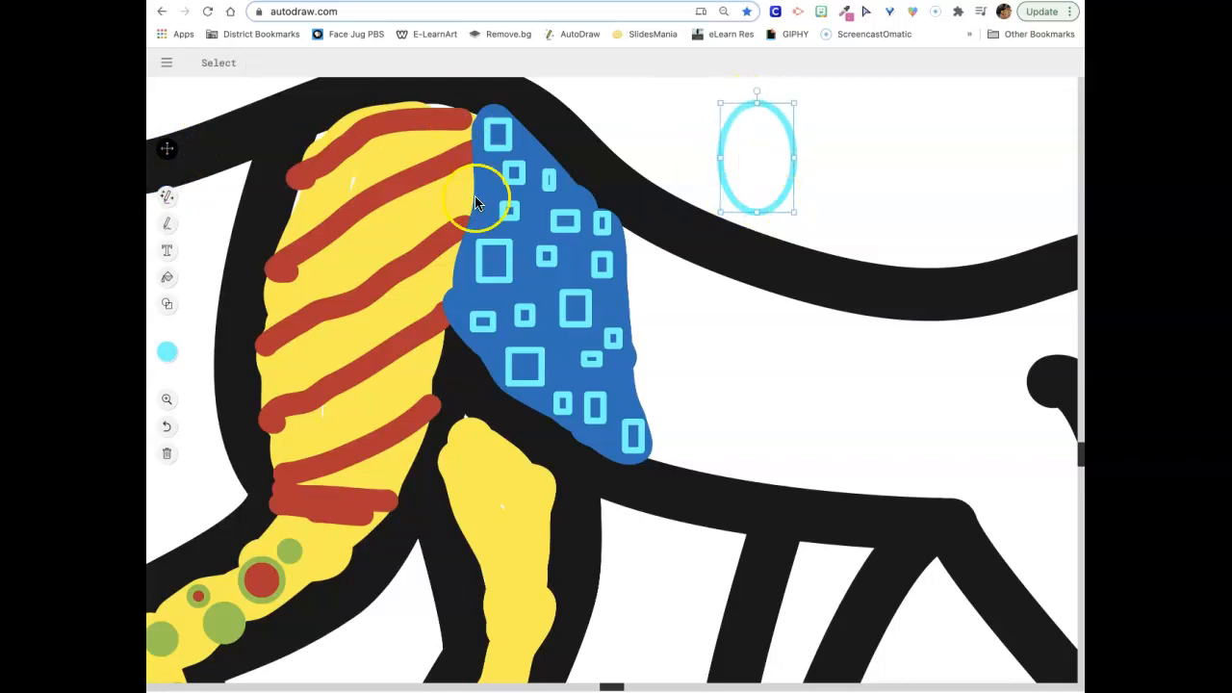
# Undo the oval's move and stretch, and place the circle farther towards the head above the back.
pyautogui.click(167, 426)
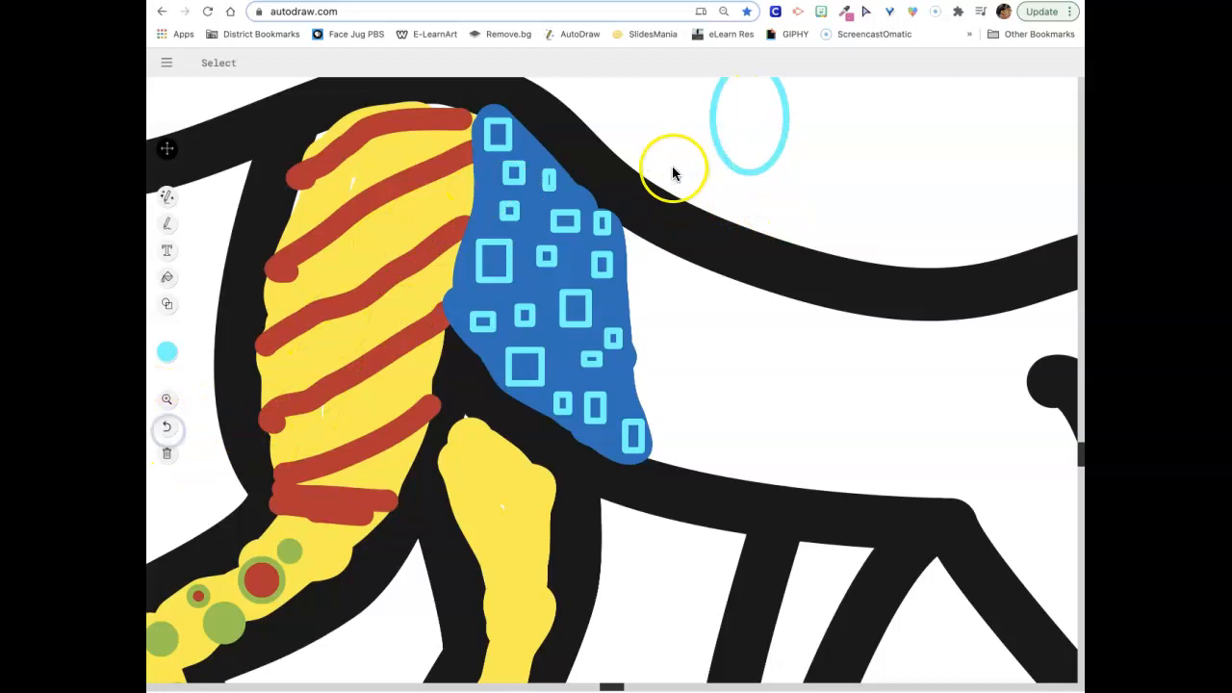
pyautogui.click(166, 426)
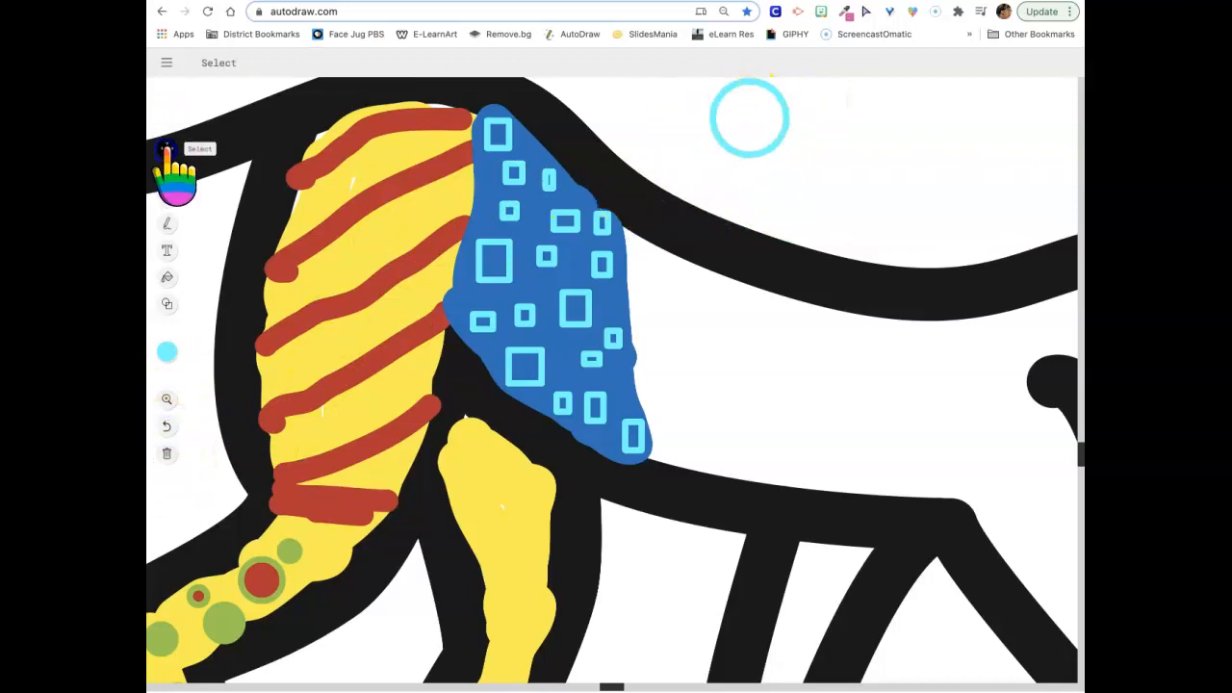
pyautogui.click(749, 120)
pyautogui.moveTo(749, 122); pyautogui.dragTo(850, 170)
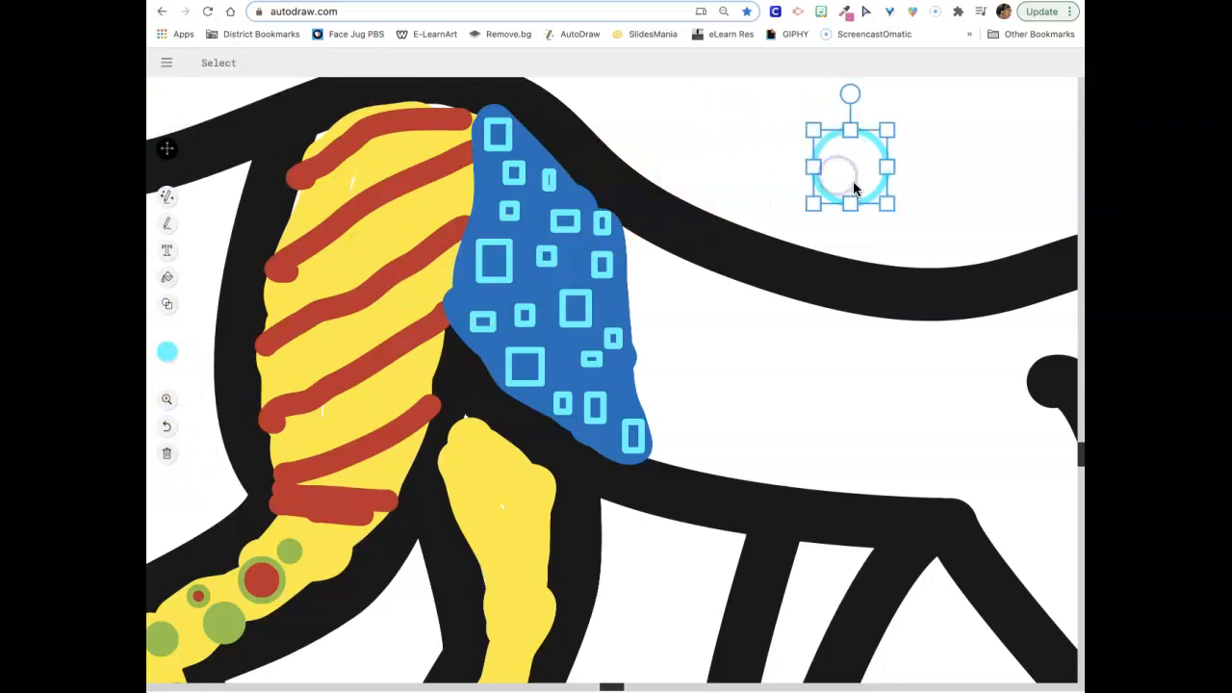
# Enlarge the light cyan circle proportionally, and stretch its height and its width.
pyautogui.moveTo(880, 201); pyautogui.dragTo(905, 224)
pyautogui.click(850, 226)
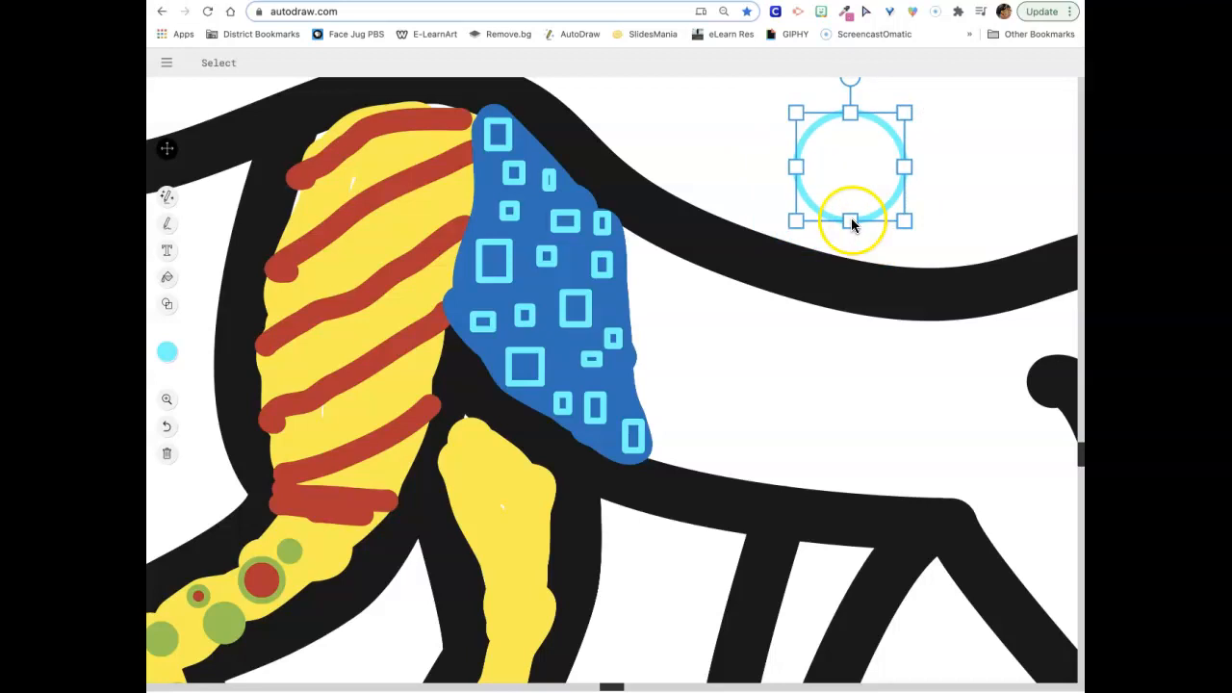
pyautogui.moveTo(851, 221)
pyautogui.mouseDown()
pyautogui.moveTo(844, 252)
pyautogui.moveTo(852, 212)
pyautogui.moveTo(855, 237)
pyautogui.mouseUp()
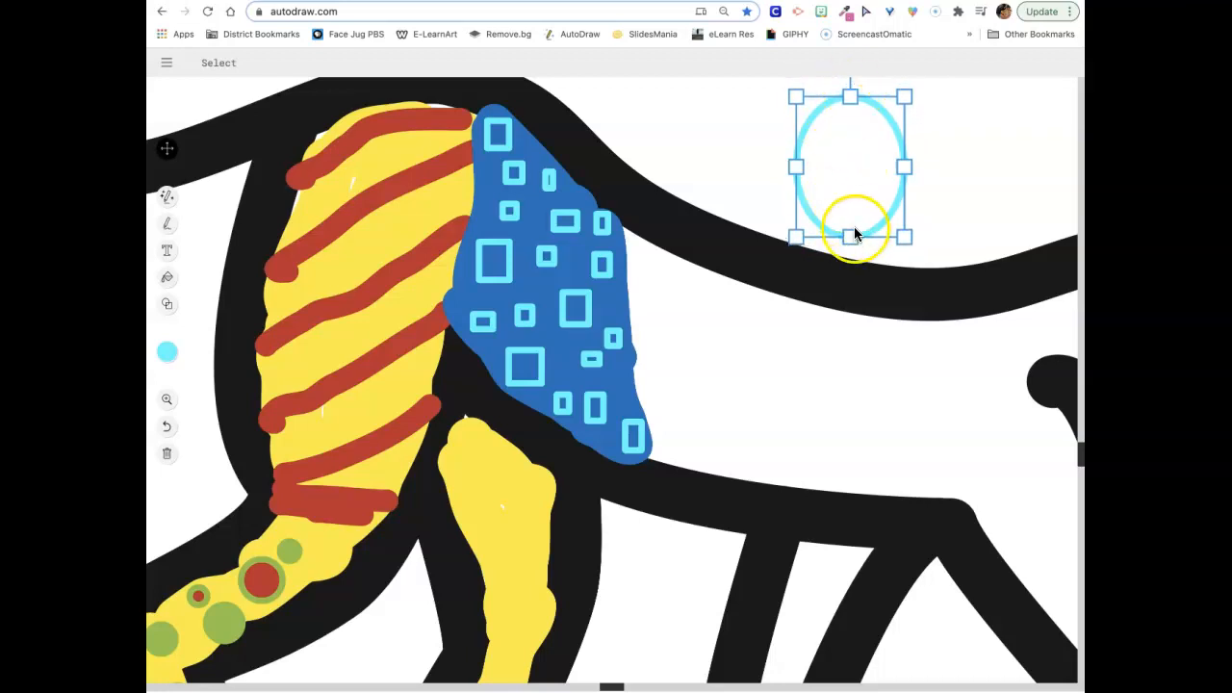
pyautogui.moveTo(906, 166)
pyautogui.mouseDown()
pyautogui.moveTo(1066, 185)
pyautogui.moveTo(915, 171)
pyautogui.mouseUp()
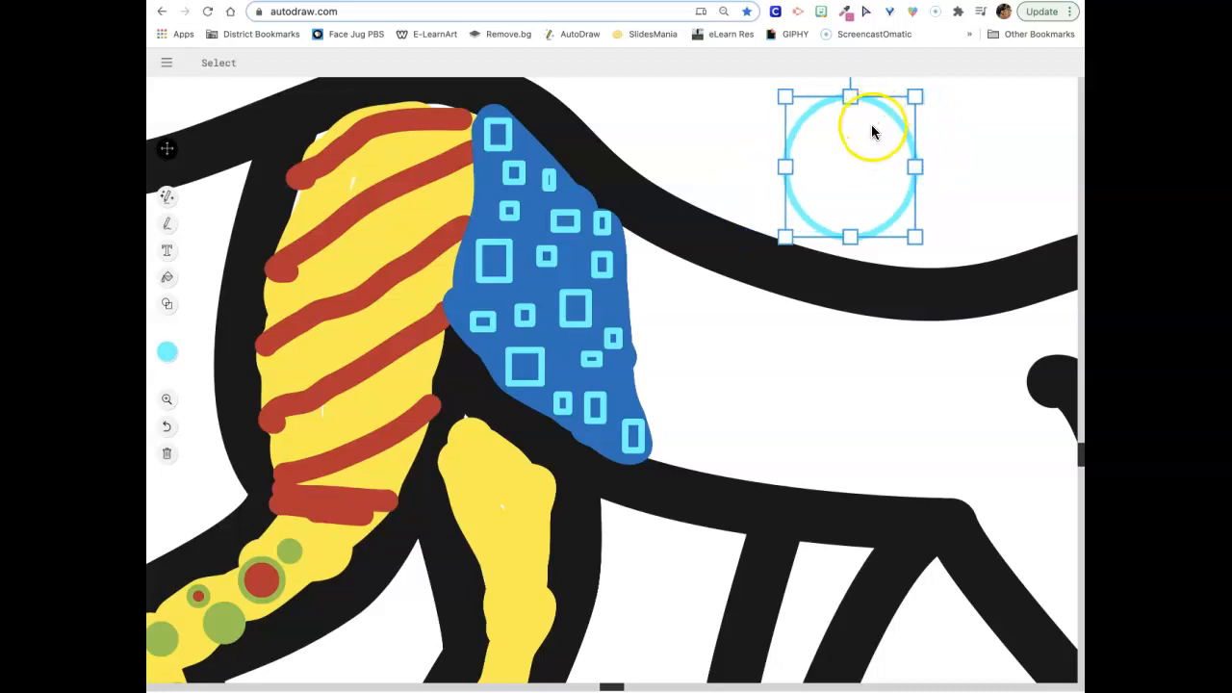
# Rotate the light cyan circle above the monkey's back and delete it.
pyautogui.scroll(3, 874, 129)
pyautogui.click(852, 169)
pyautogui.click(785, 185)
pyautogui.moveTo(784, 187); pyautogui.dragTo(755, 241)
pyautogui.moveTo(850, 173); pyautogui.dragTo(800, 190)
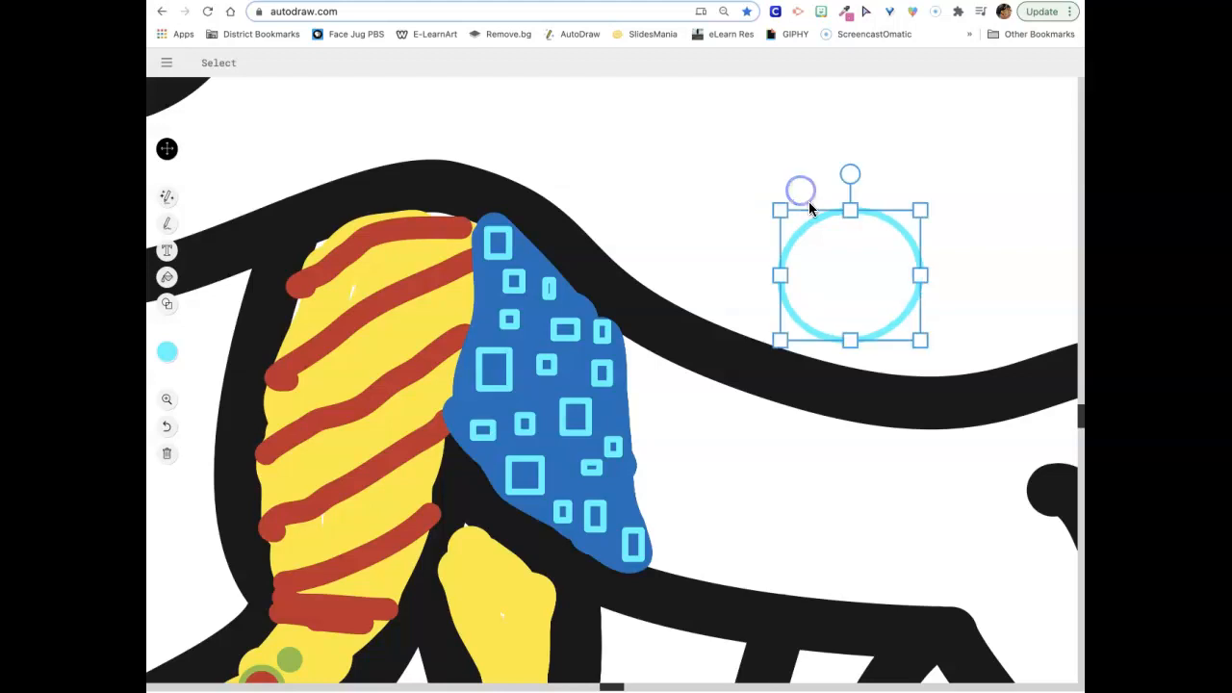
pyautogui.press('Delete')
pyautogui.click(764, 357)
# Outline the white torso beside the blue patch in light green at 300% zoom and fill it solid with a much thicker line.
pyautogui.click(166, 398)
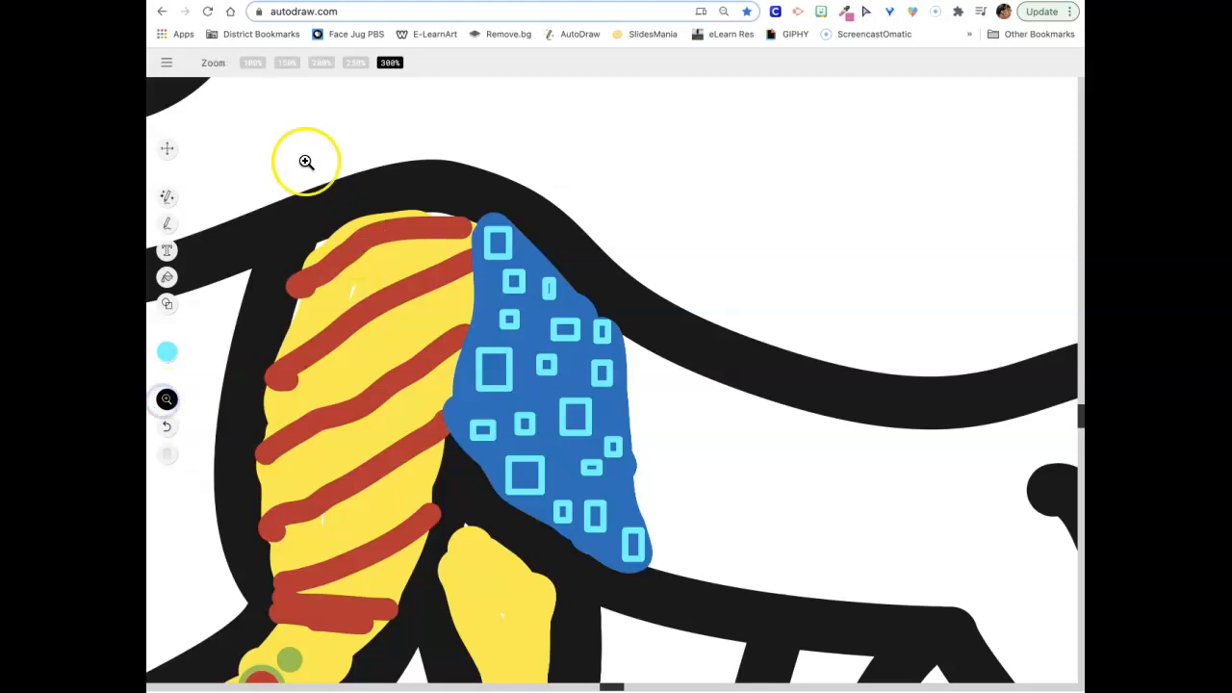
pyautogui.click(320, 62)
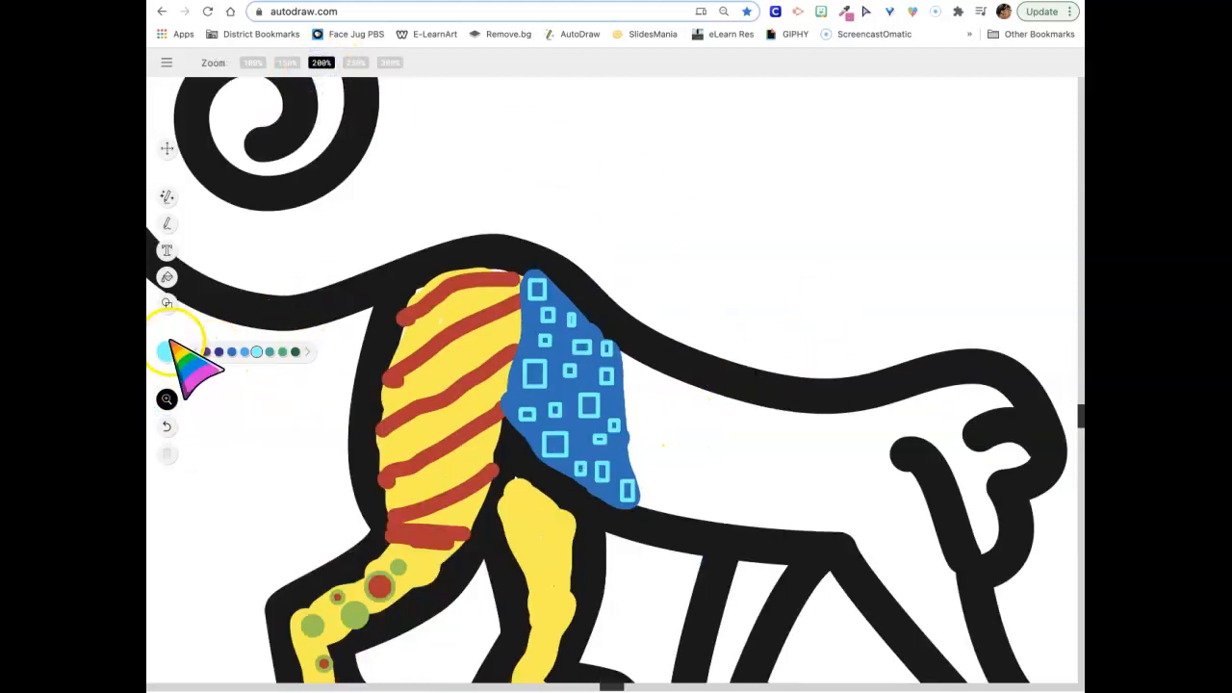
pyautogui.moveTo(168, 354)
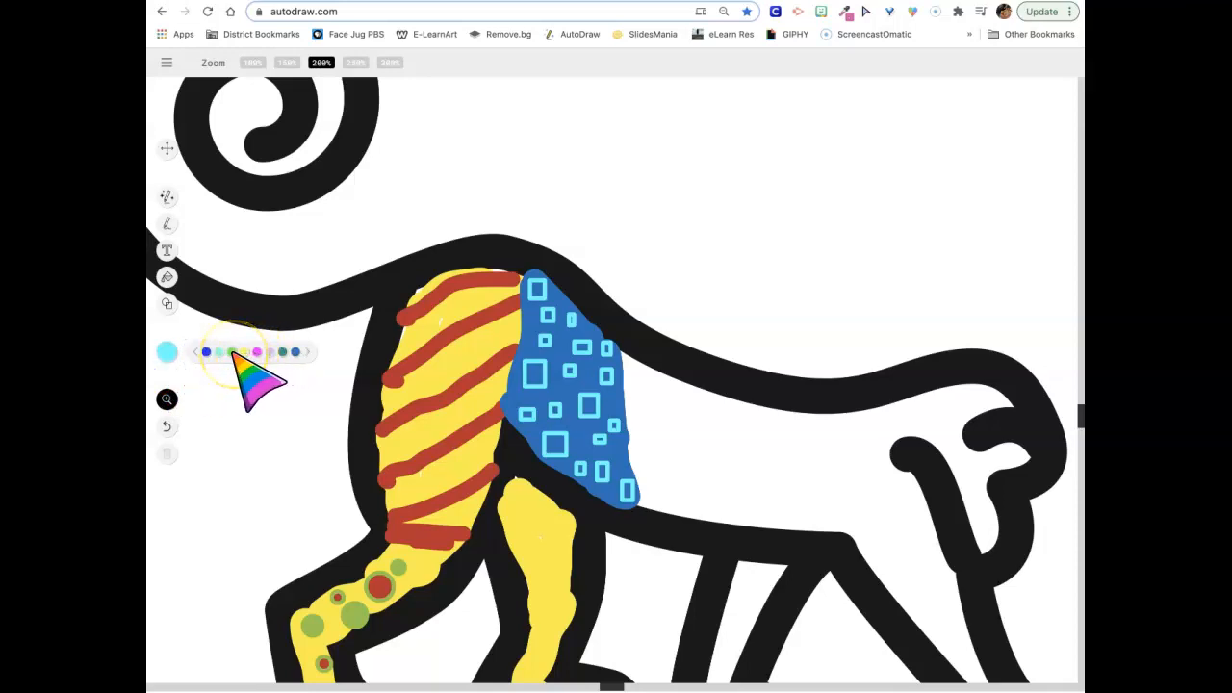
pyautogui.click(232, 353)
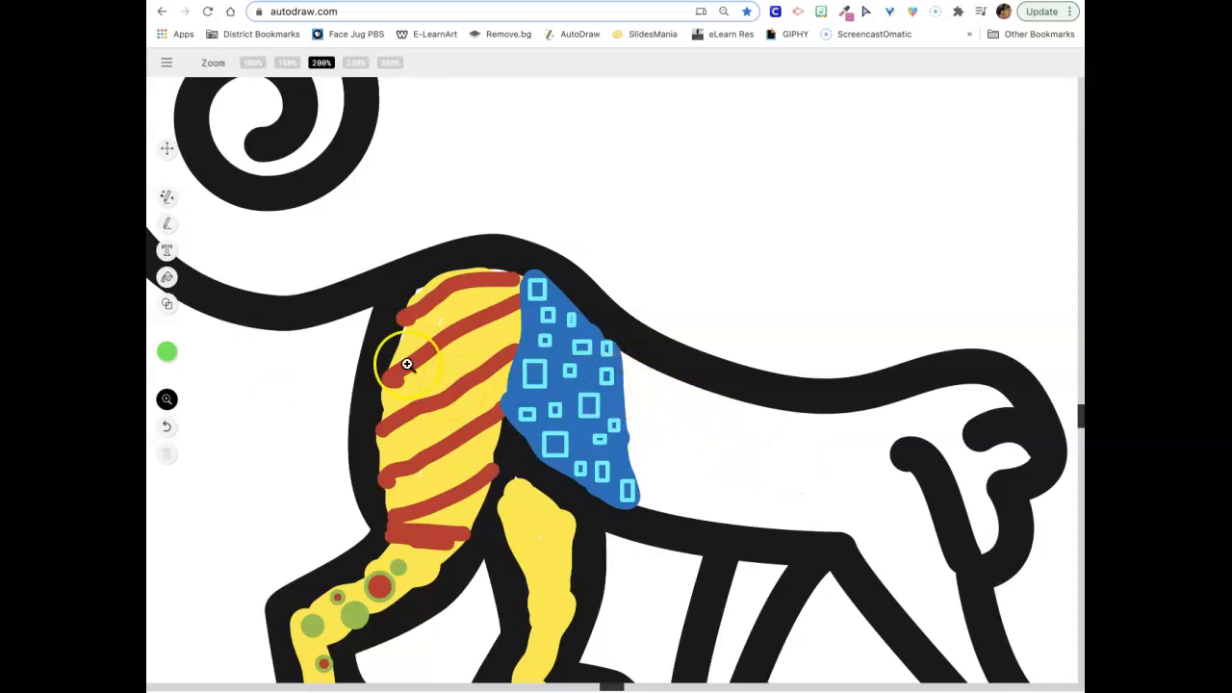
pyautogui.click(164, 225)
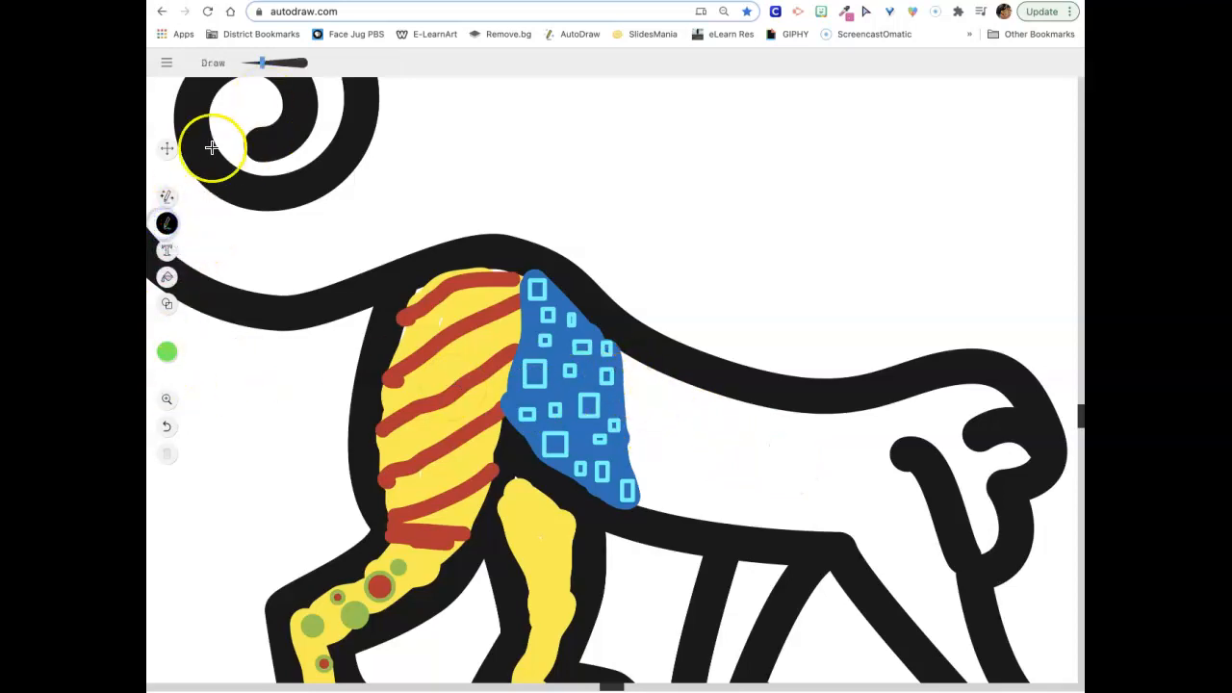
pyautogui.click(167, 398)
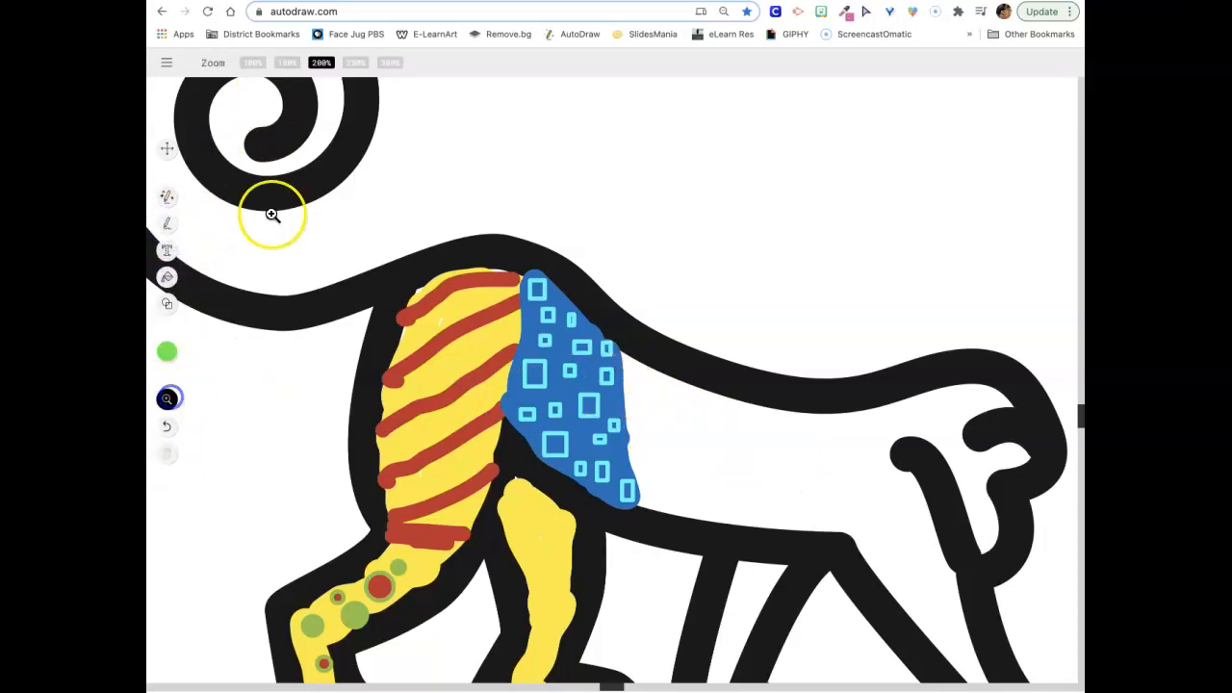
pyautogui.click(390, 62)
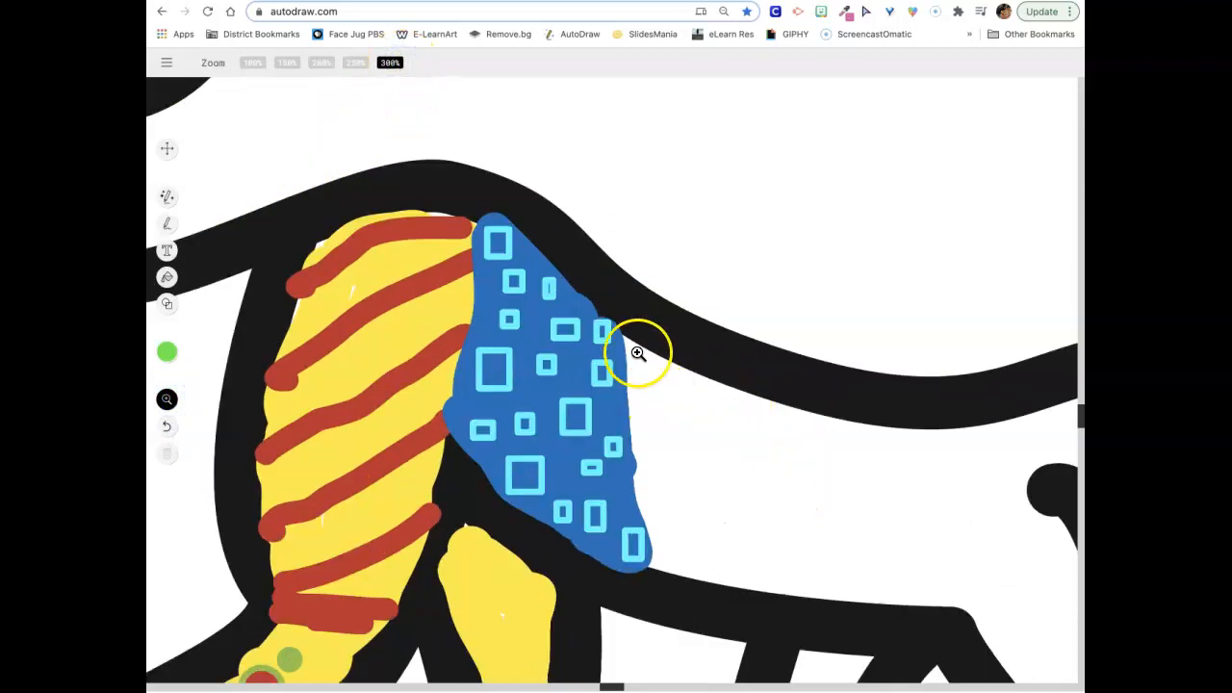
pyautogui.click(166, 223)
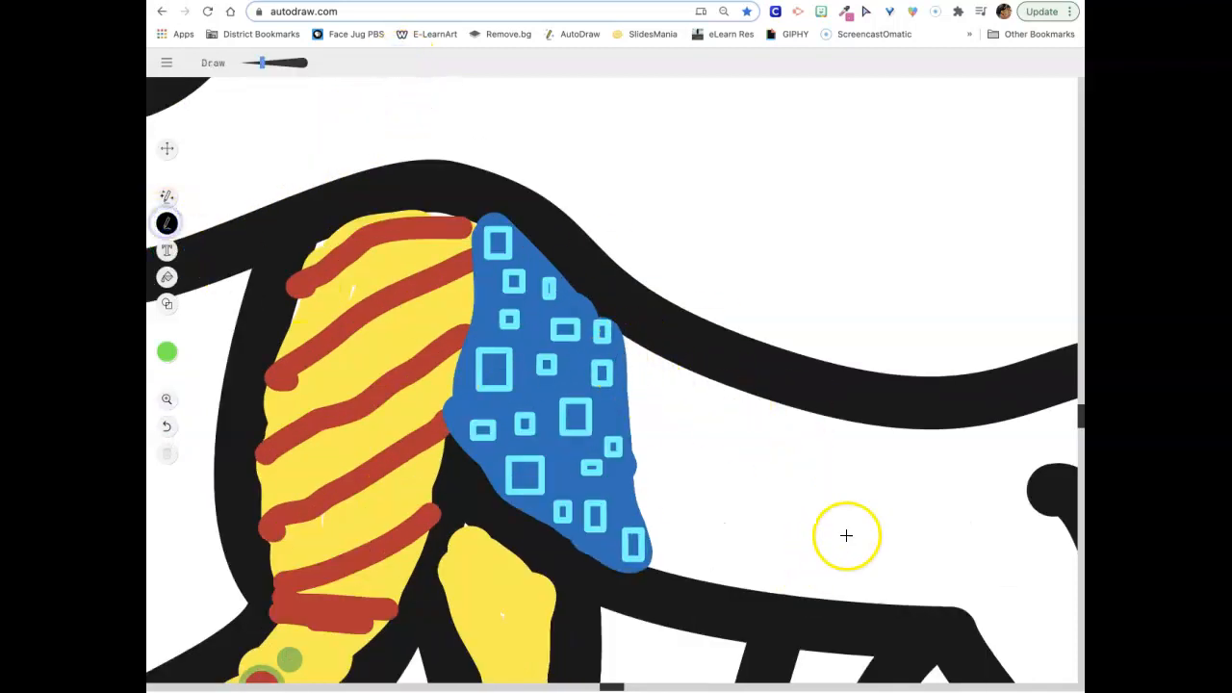
pyautogui.moveTo(629, 337)
pyautogui.mouseDown()
pyautogui.moveTo(645, 511)
pyautogui.moveTo(663, 547)
pyautogui.moveTo(940, 585)
pyautogui.moveTo(1002, 575)
pyautogui.moveTo(1032, 543)
pyautogui.moveTo(1003, 452)
pyautogui.moveTo(891, 448)
pyautogui.moveTo(751, 418)
pyautogui.moveTo(642, 355)
pyautogui.mouseUp()
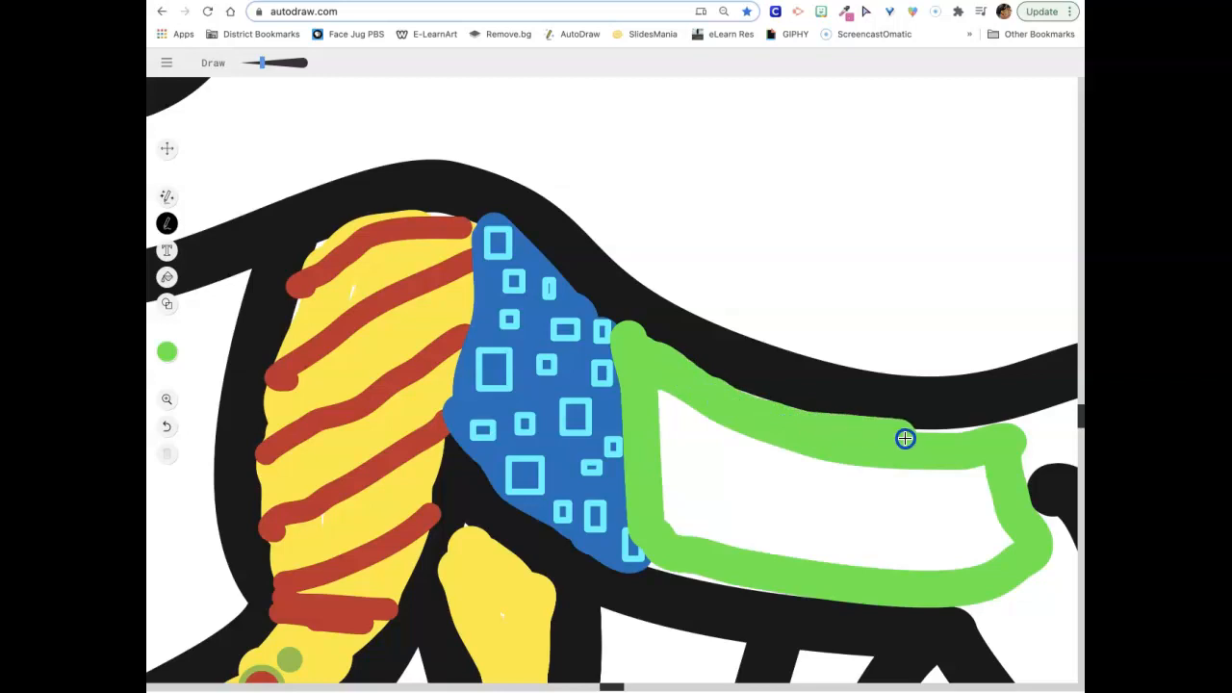
pyautogui.click(299, 71)
pyautogui.moveTo(757, 522)
pyautogui.mouseDown()
pyautogui.moveTo(958, 535)
pyautogui.moveTo(951, 503)
pyautogui.moveTo(842, 489)
pyautogui.moveTo(701, 421)
pyautogui.moveTo(682, 438)
pyautogui.moveTo(688, 480)
pyautogui.moveTo(702, 501)
pyautogui.moveTo(767, 520)
pyautogui.mouseUp()
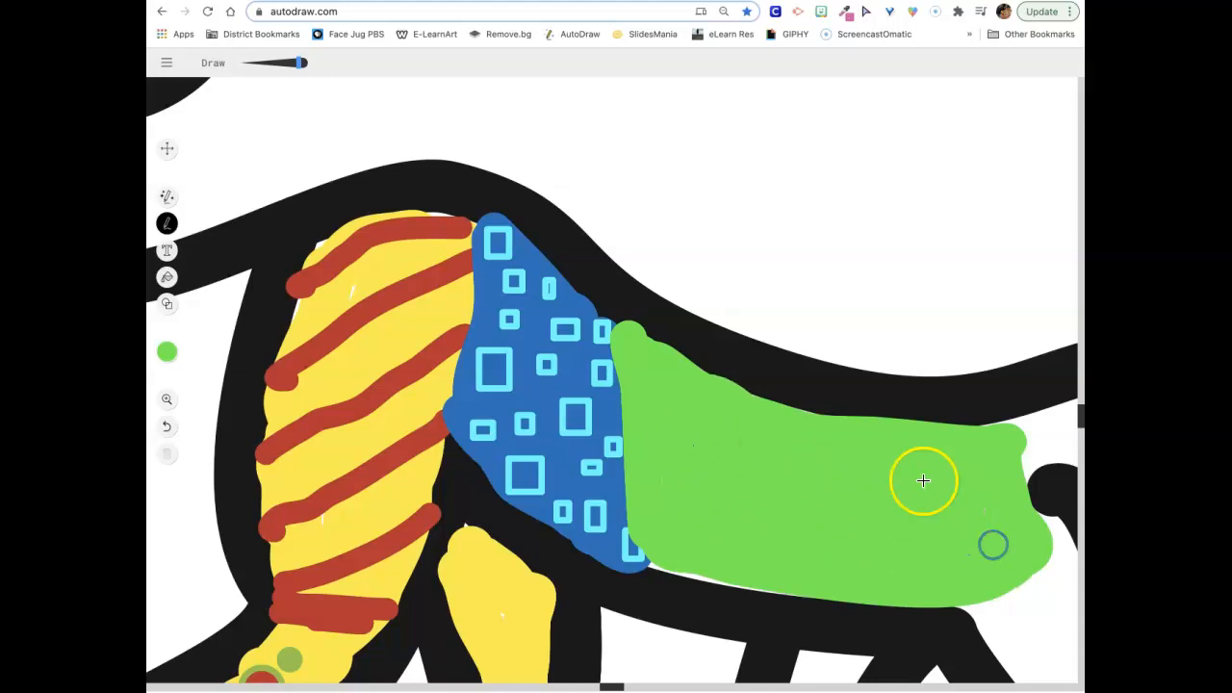
# Extend the light green fill from the torso into the shoulder and upper front leg using a medium-thick line.
pyautogui.scroll(-3, 910, 446)
pyautogui.moveTo(611, 686); pyautogui.dragTo(775, 685)
pyautogui.moveTo(301, 63); pyautogui.dragTo(280, 62)
pyautogui.moveTo(732, 257); pyautogui.dragTo(758, 381)
pyautogui.moveTo(645, 311)
pyautogui.mouseDown()
pyautogui.moveTo(808, 478)
pyautogui.moveTo(795, 394)
pyautogui.moveTo(759, 328)
pyautogui.moveTo(712, 297)
pyautogui.moveTo(712, 328)
pyautogui.mouseUp()
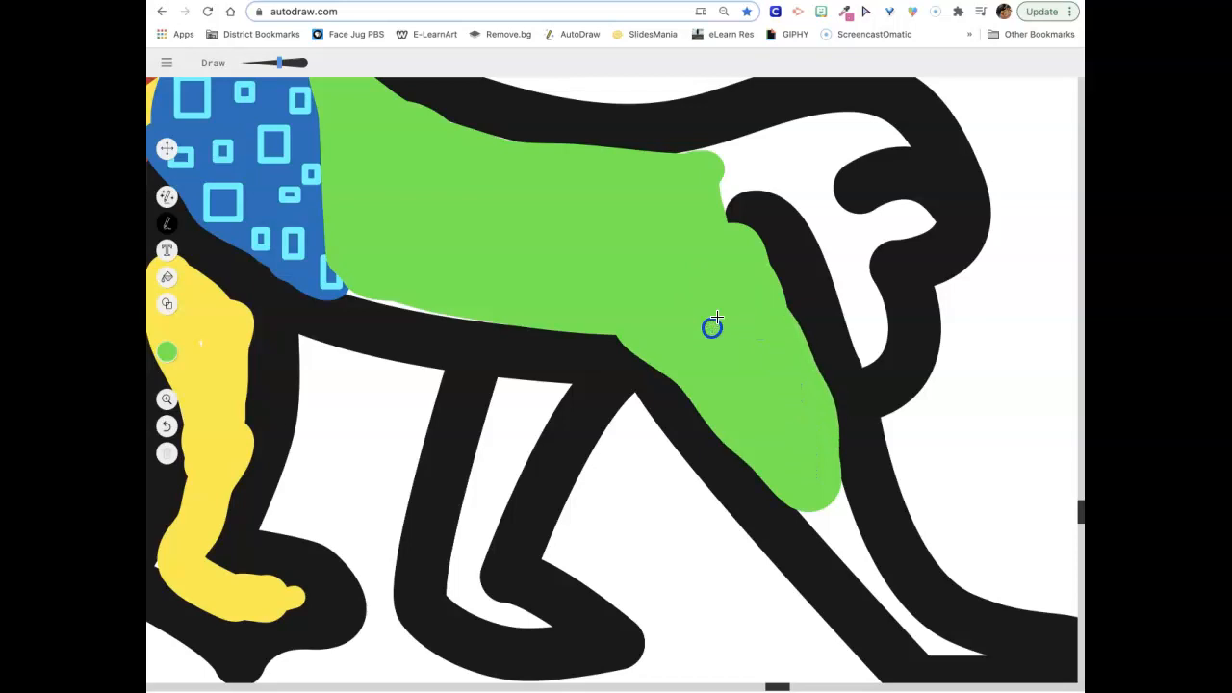
# Continue the light green down the lower front leg to the foot and cover the white gaps with thinner lines.
pyautogui.moveTo(278, 62); pyautogui.dragTo(263, 62)
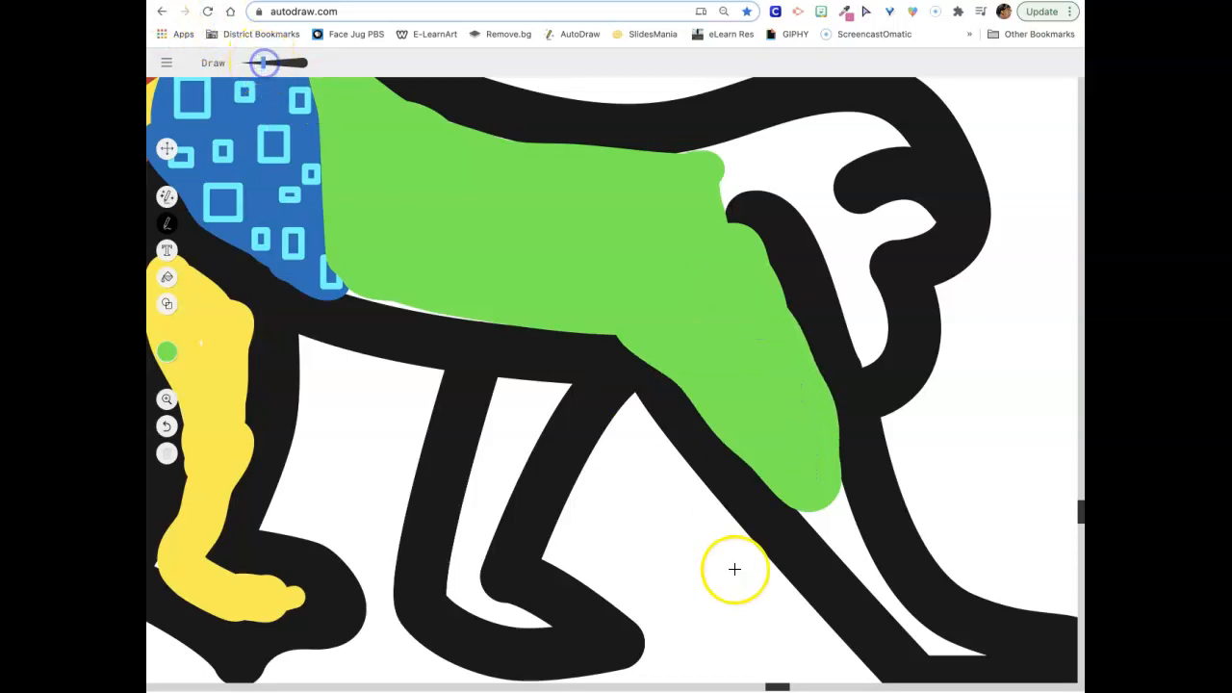
pyautogui.scroll(-2, 814, 500)
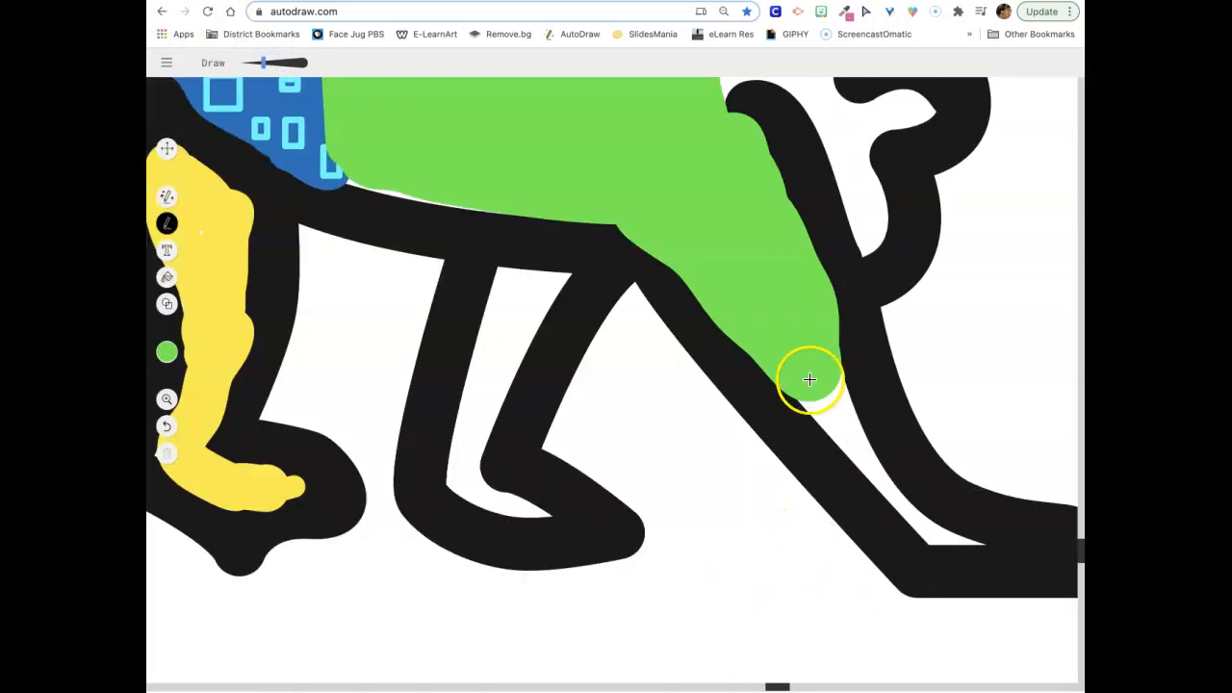
pyautogui.moveTo(840, 422); pyautogui.dragTo(890, 486)
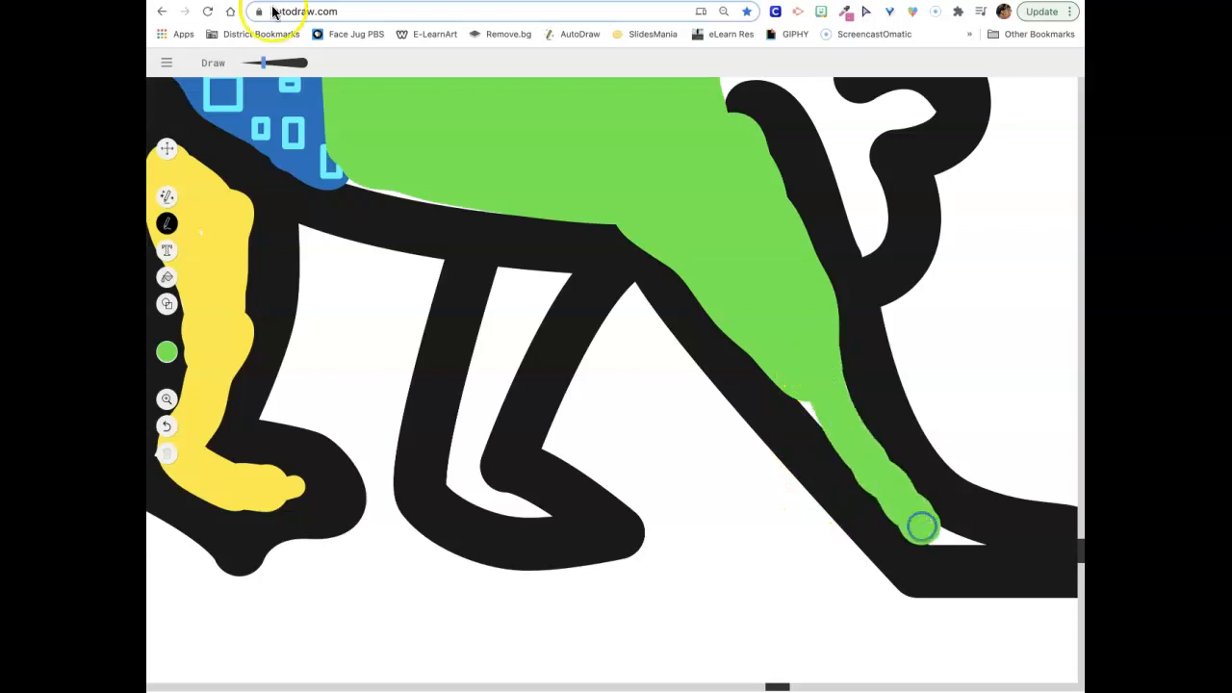
pyautogui.click(247, 60)
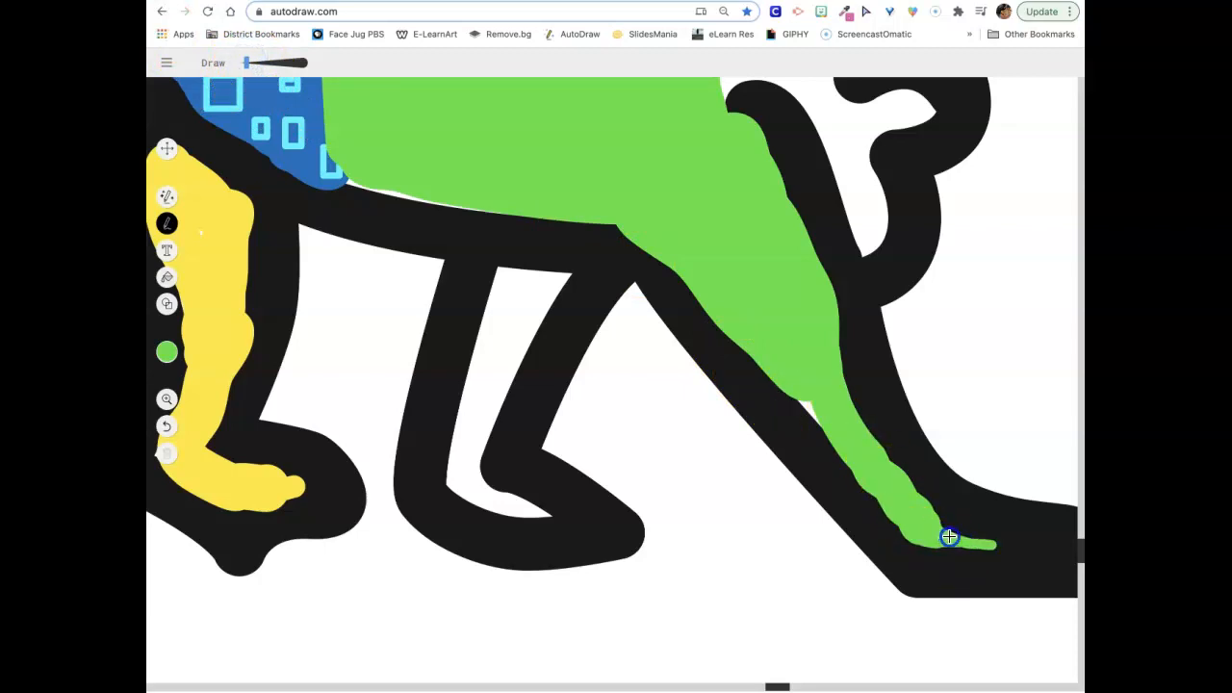
pyautogui.moveTo(943, 540)
pyautogui.mouseDown()
pyautogui.moveTo(838, 450)
pyautogui.moveTo(793, 389)
pyautogui.mouseUp()
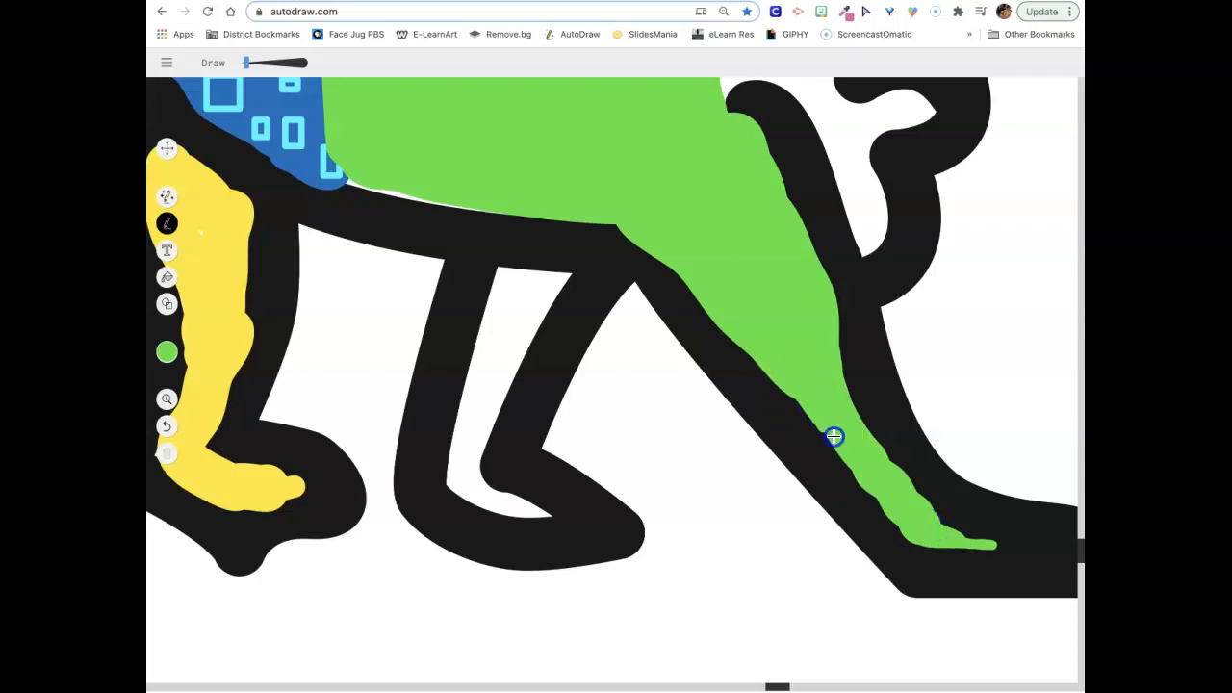
pyautogui.moveTo(844, 424); pyautogui.dragTo(843, 426)
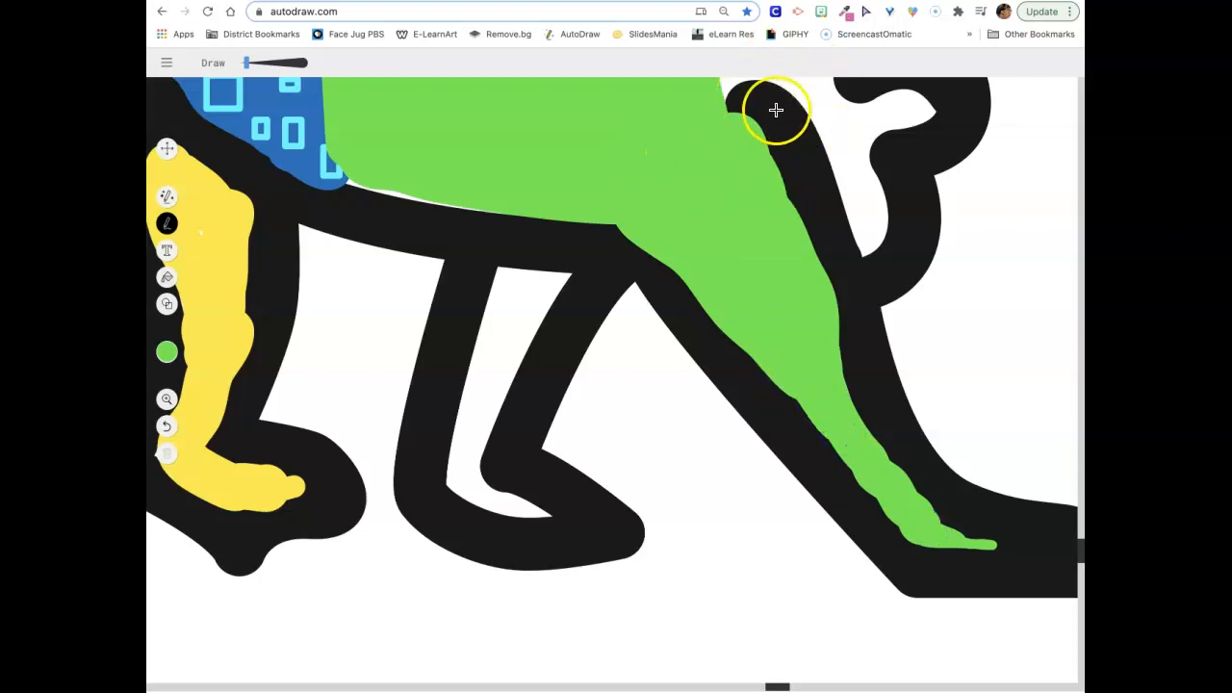
# Outline the white face area along the monkey's brow, snout and chin in light green with a slightly thicker line.
pyautogui.scroll(1, 787, 141)
pyautogui.scroll(2, 787, 140)
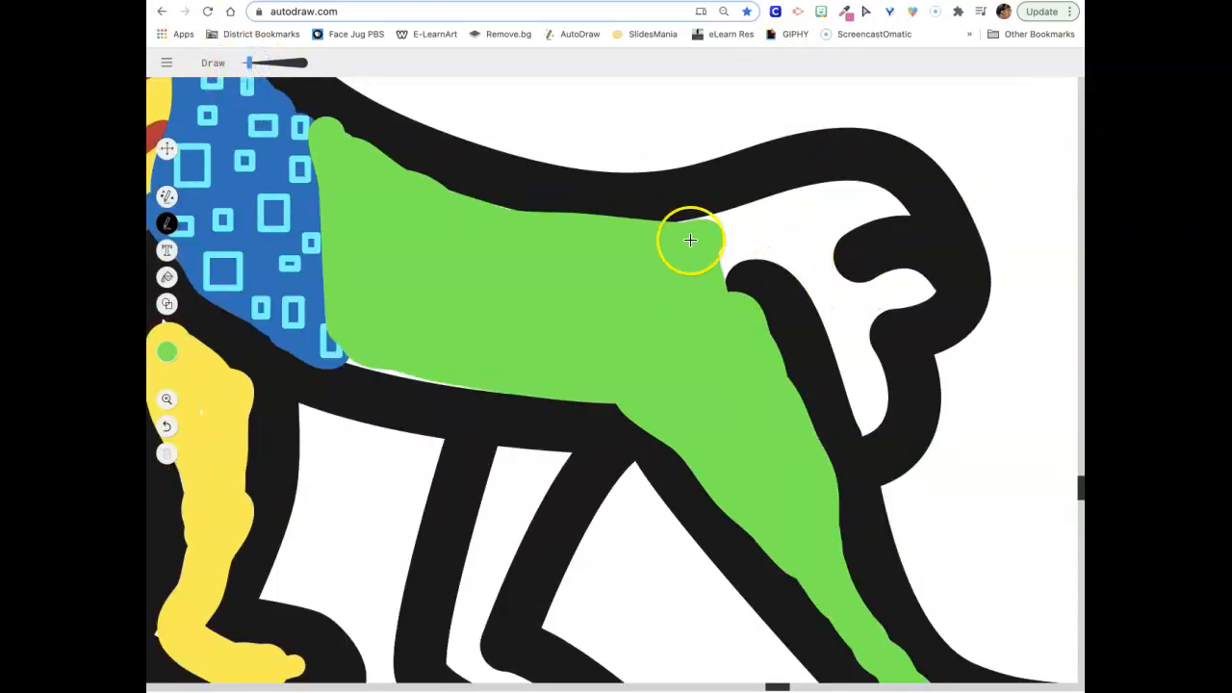
pyautogui.moveTo(692, 224); pyautogui.dragTo(705, 223)
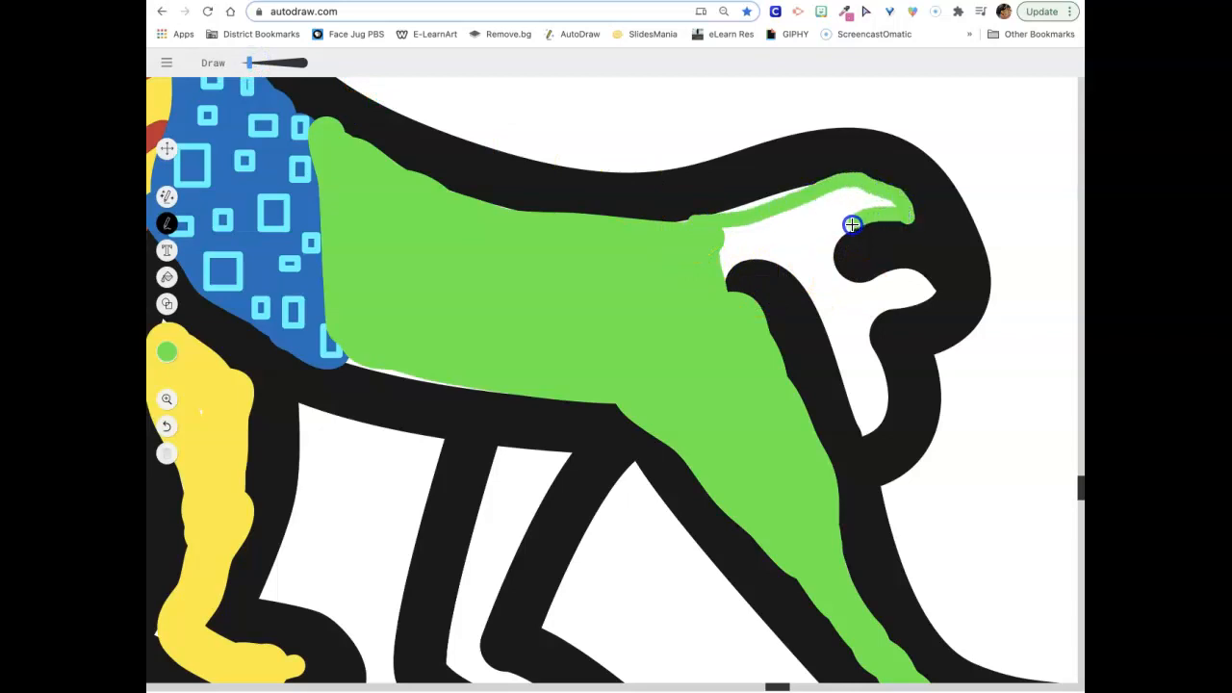
pyautogui.moveTo(867, 312); pyautogui.dragTo(930, 283)
pyautogui.click(926, 292)
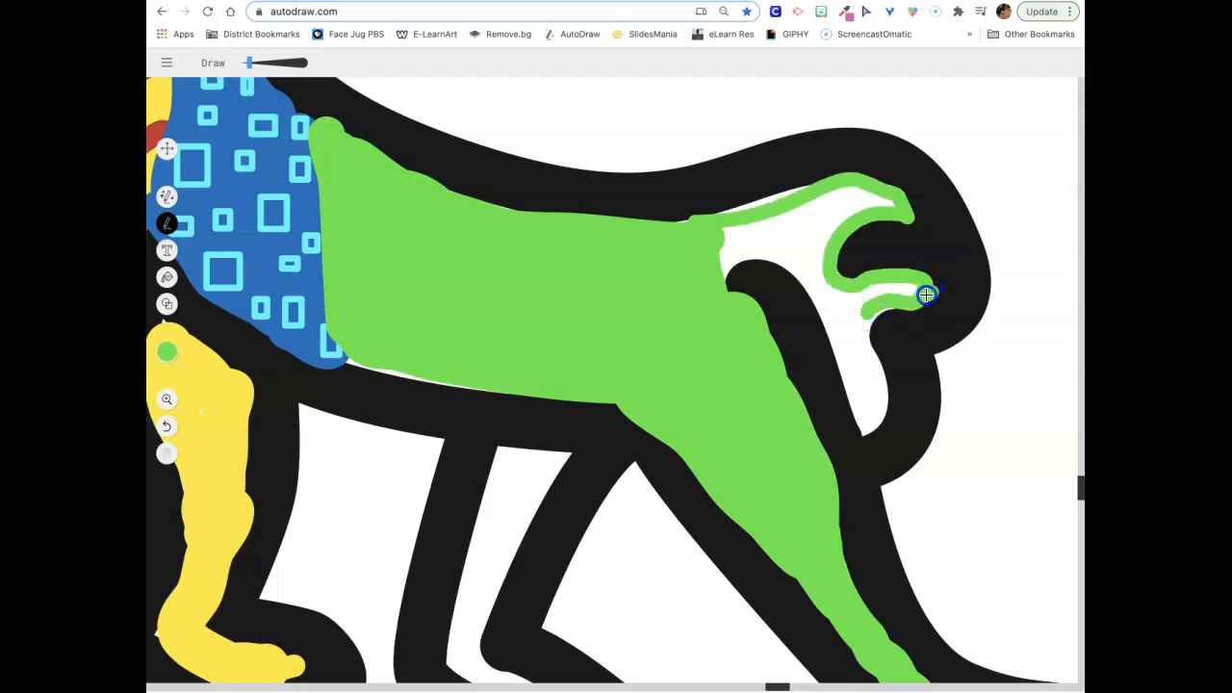
pyautogui.click(711, 225)
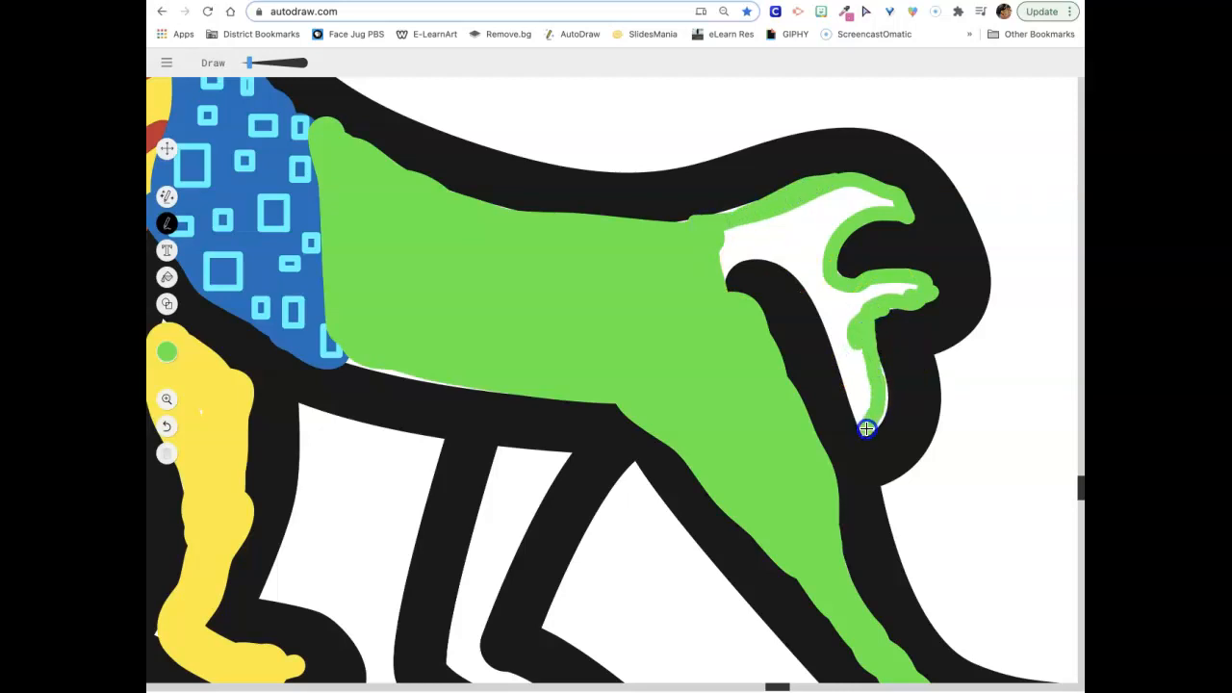
# Fill the remaining white of the monkey's chin, snout and head solid light green, joining it to the torso.
pyautogui.click(874, 366)
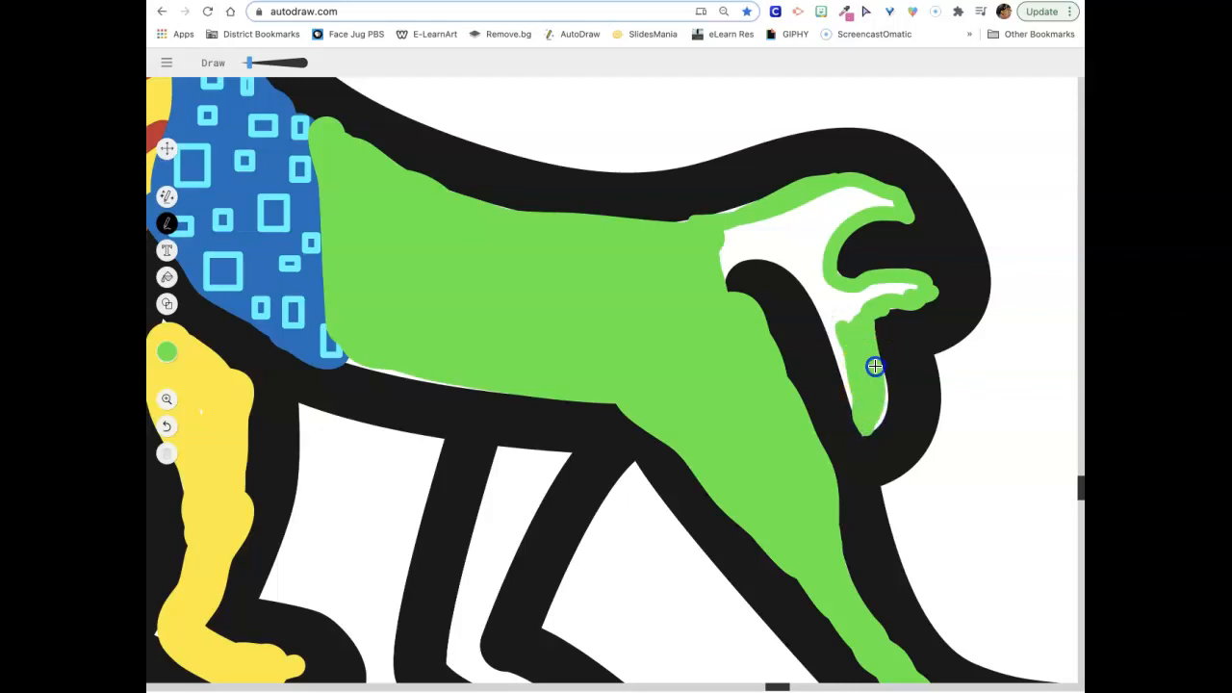
pyautogui.moveTo(870, 423)
pyautogui.mouseDown()
pyautogui.moveTo(838, 253)
pyautogui.moveTo(907, 291)
pyautogui.moveTo(856, 305)
pyautogui.mouseUp()
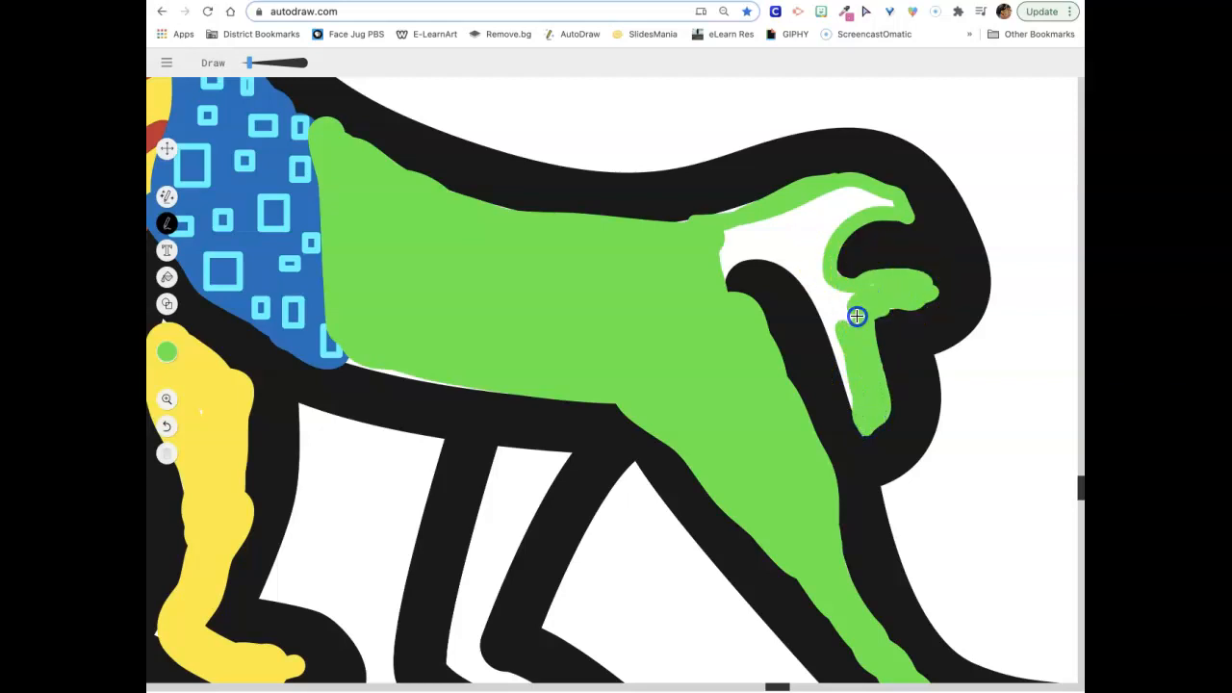
pyautogui.moveTo(859, 364); pyautogui.dragTo(857, 411)
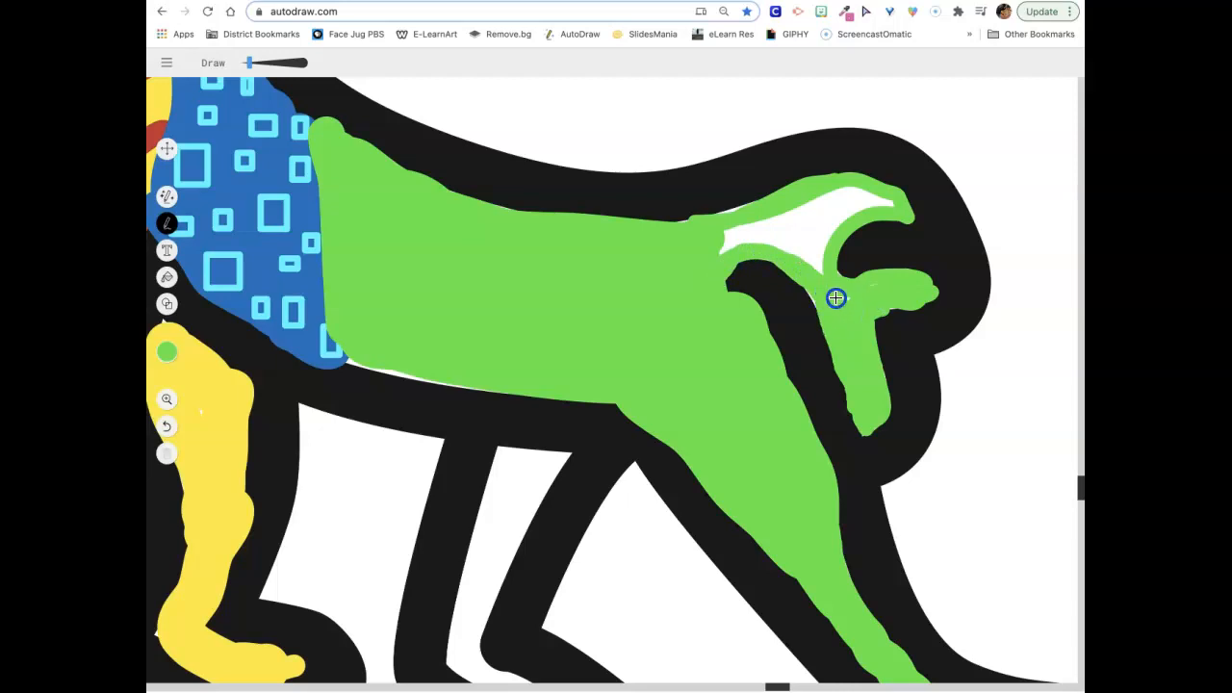
pyautogui.moveTo(810, 259)
pyautogui.mouseDown()
pyautogui.moveTo(706, 240)
pyautogui.moveTo(717, 219)
pyautogui.mouseUp()
pyautogui.moveTo(798, 212)
pyautogui.mouseDown()
pyautogui.moveTo(892, 204)
pyautogui.moveTo(862, 195)
pyautogui.moveTo(799, 215)
pyautogui.moveTo(716, 261)
pyautogui.mouseUp()
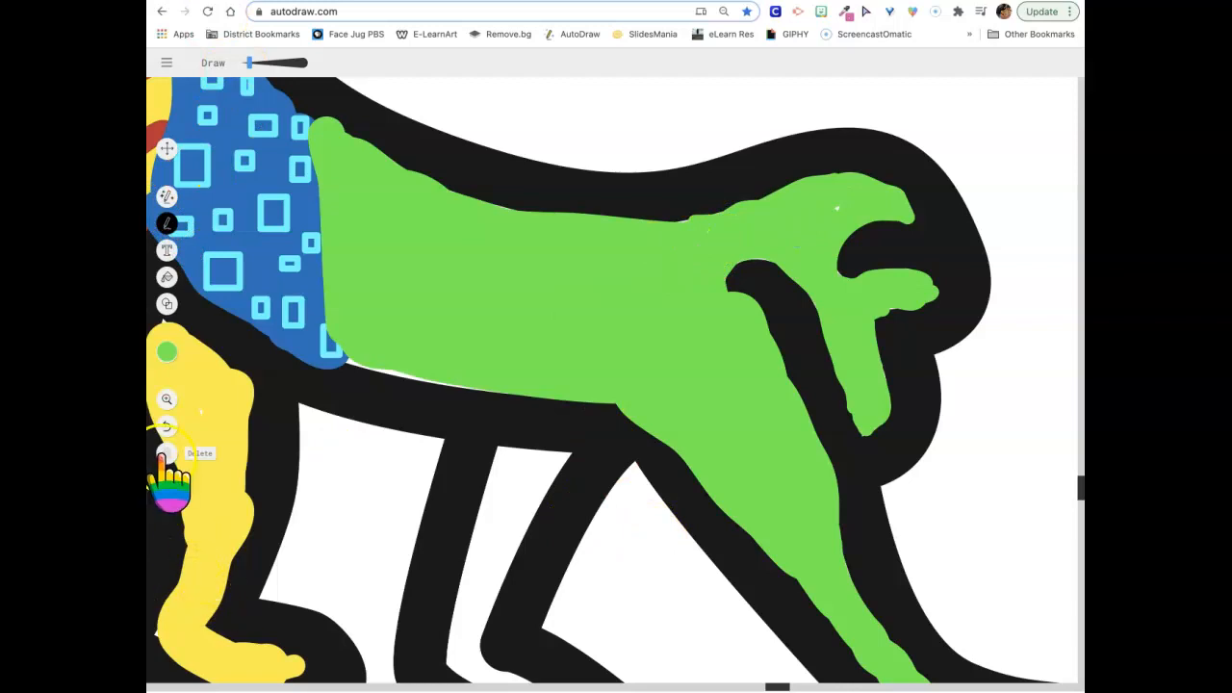
# Reduce the zoom to 150% and set the drawing colour to black.
pyautogui.click(166, 400)
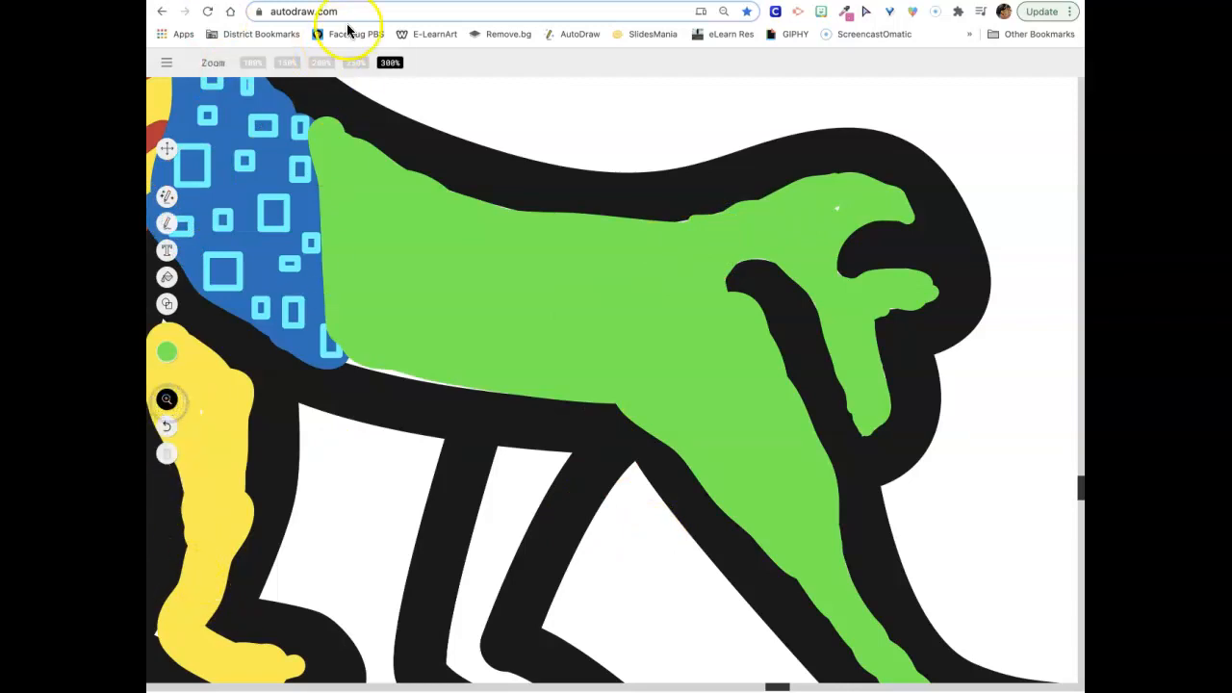
pyautogui.click(287, 62)
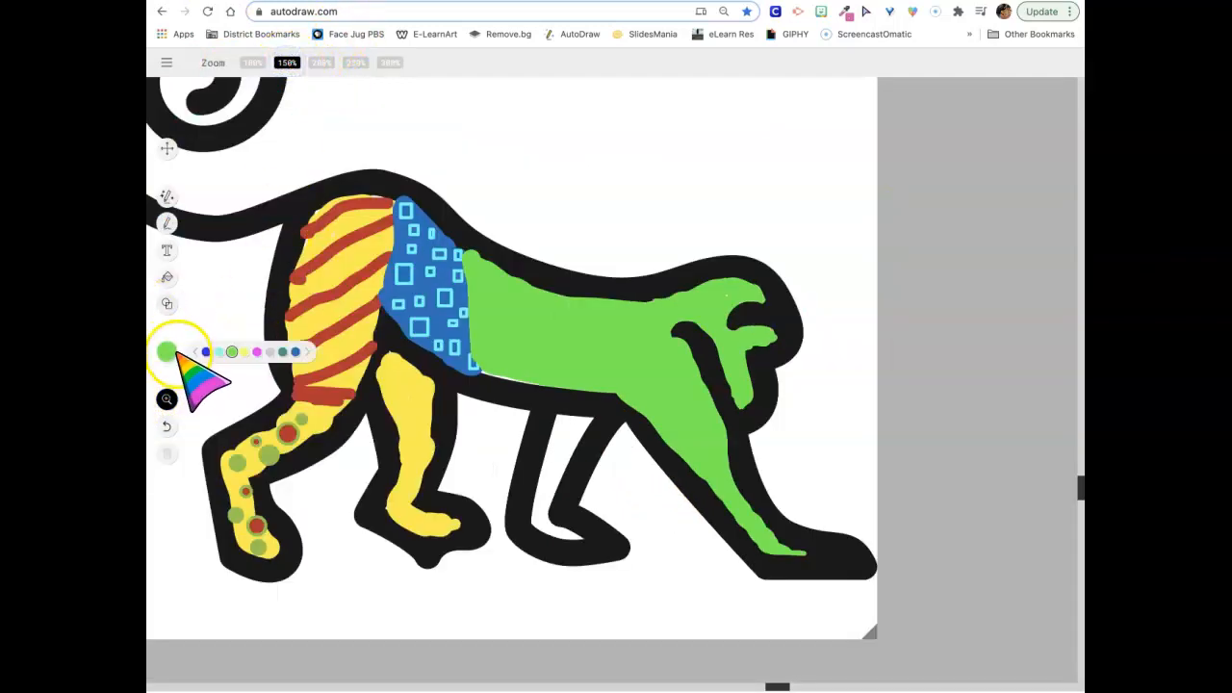
pyautogui.moveTo(166, 352)
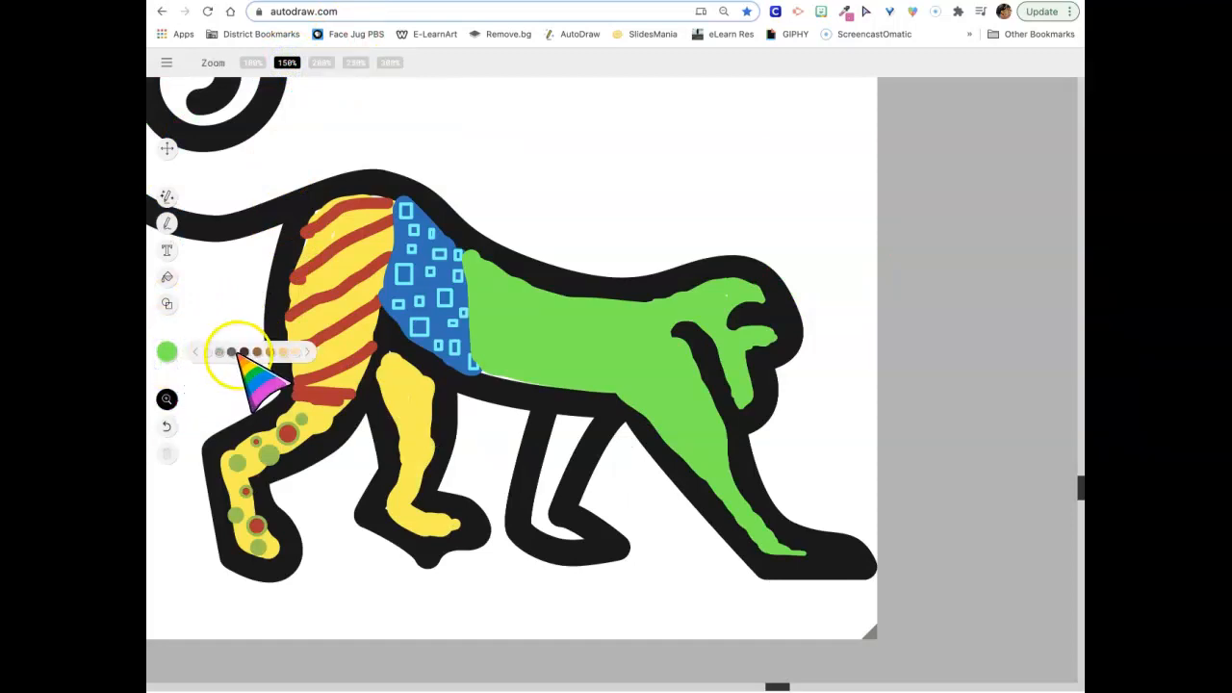
pyautogui.click(197, 352)
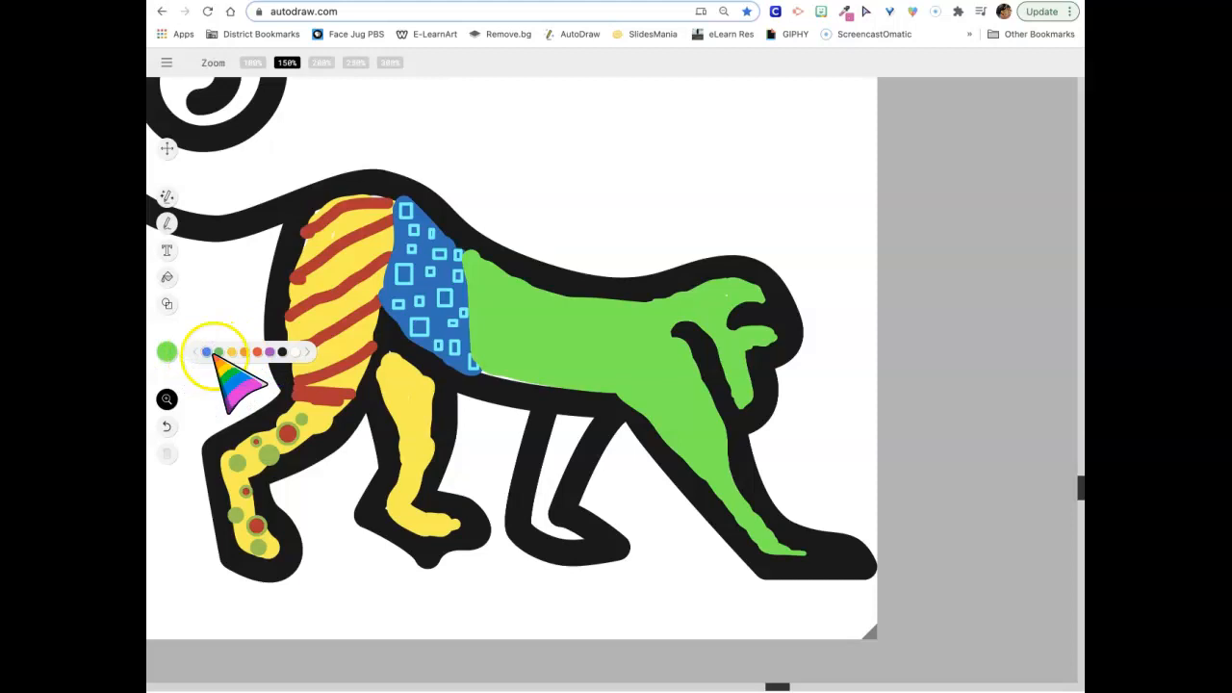
pyautogui.click(168, 354)
pyautogui.click(281, 352)
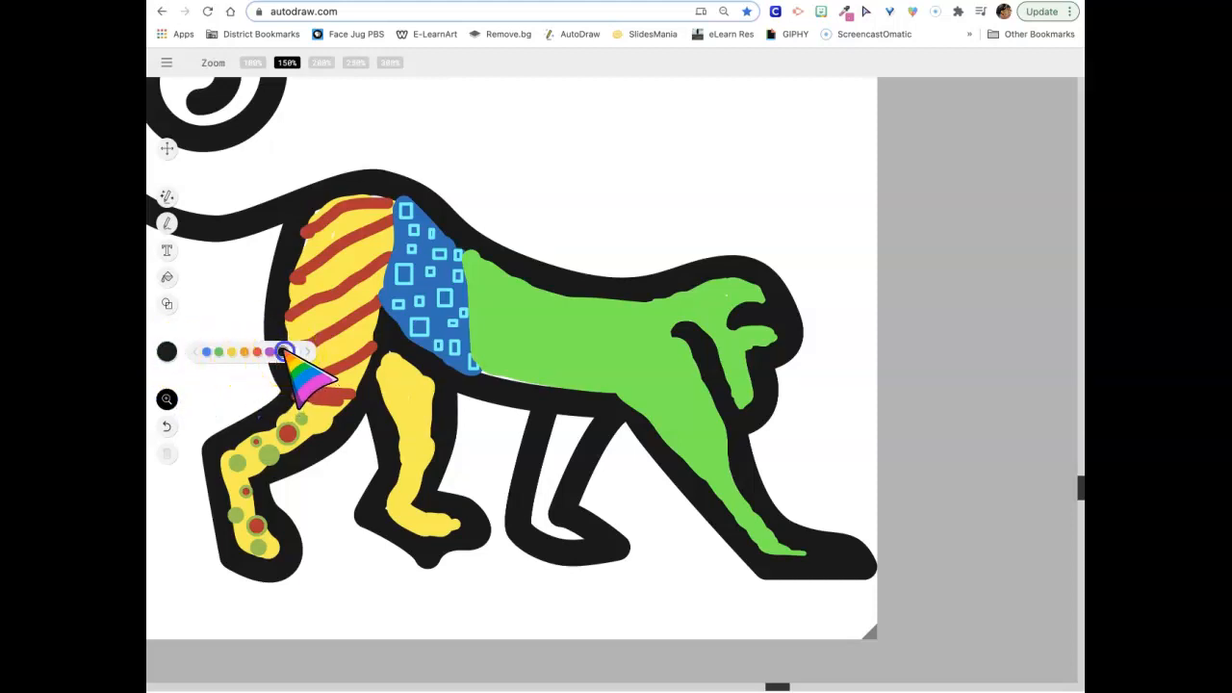
# Sketch a feathered wing above the monkey's back with AutoDraw and look through the suggested shapes for a match.
pyautogui.click(169, 195)
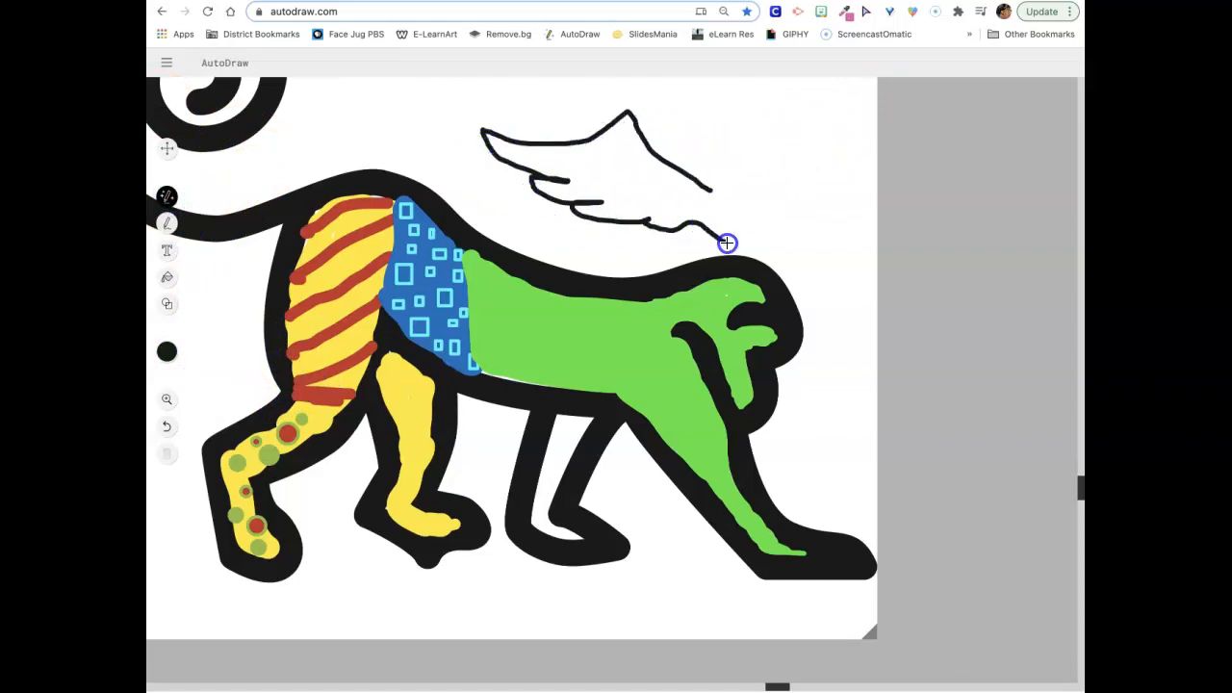
pyautogui.moveTo(727, 242); pyautogui.dragTo(730, 242)
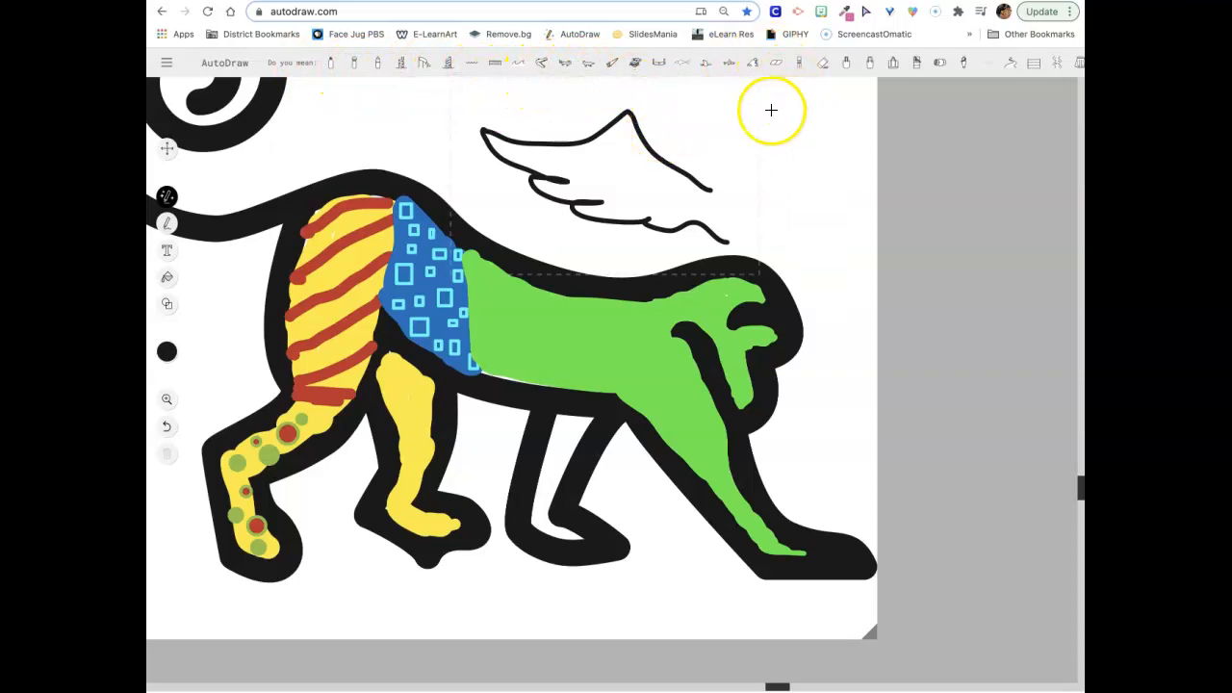
pyautogui.hscroll(2, 626, 67)
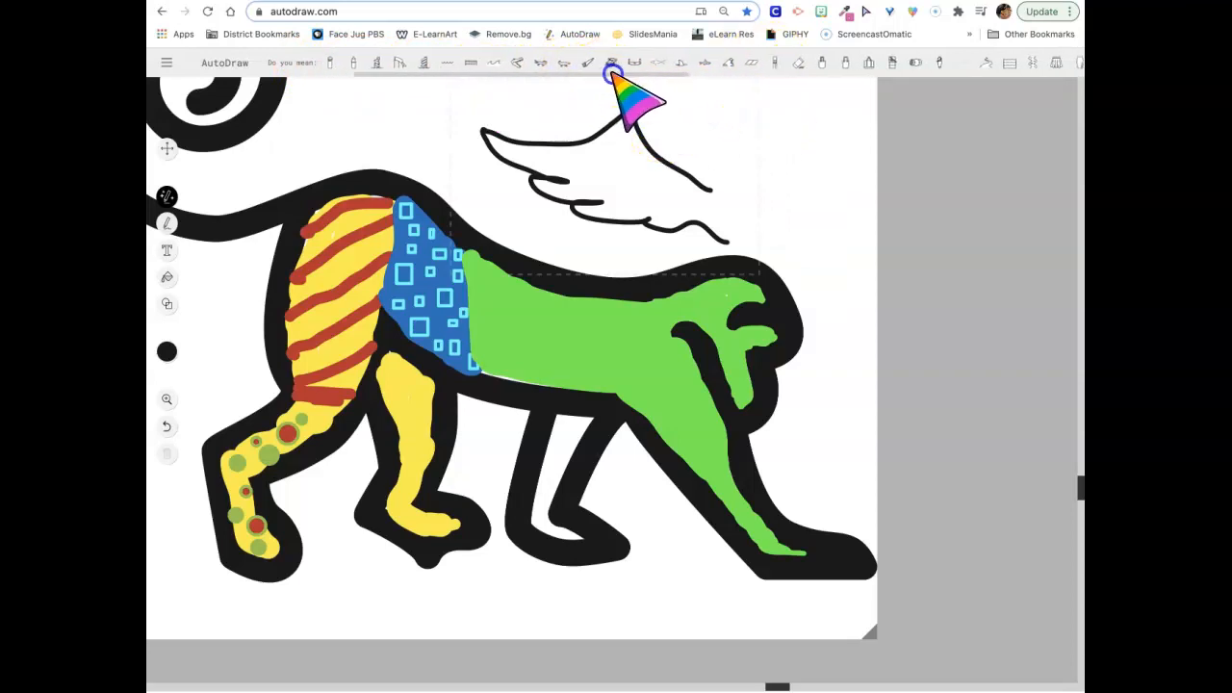
pyautogui.hscroll(10, 650, 75)
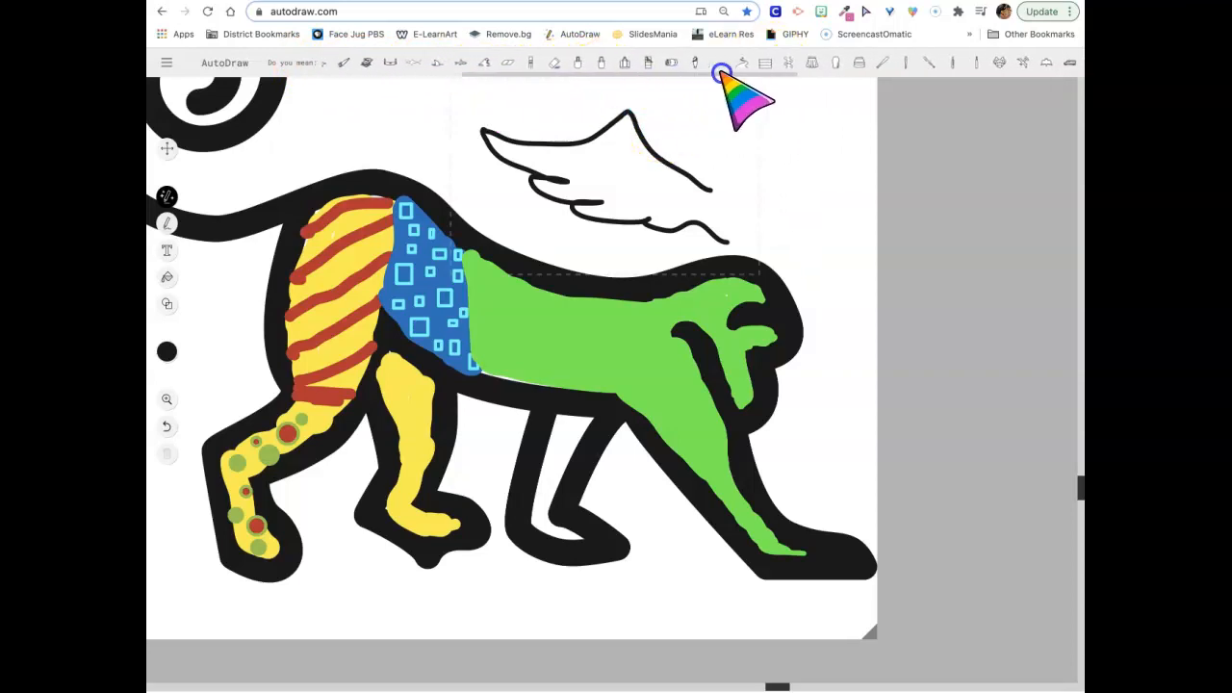
pyautogui.hscroll(5, 763, 74)
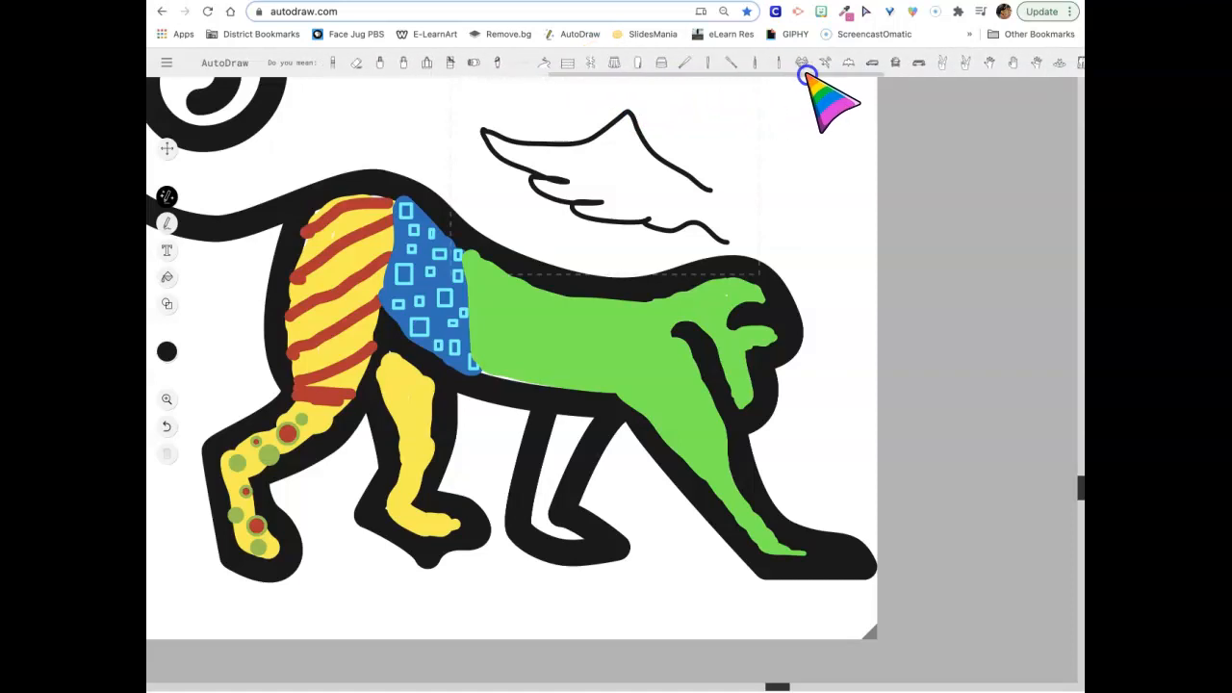
pyautogui.hscroll(2, 807, 75)
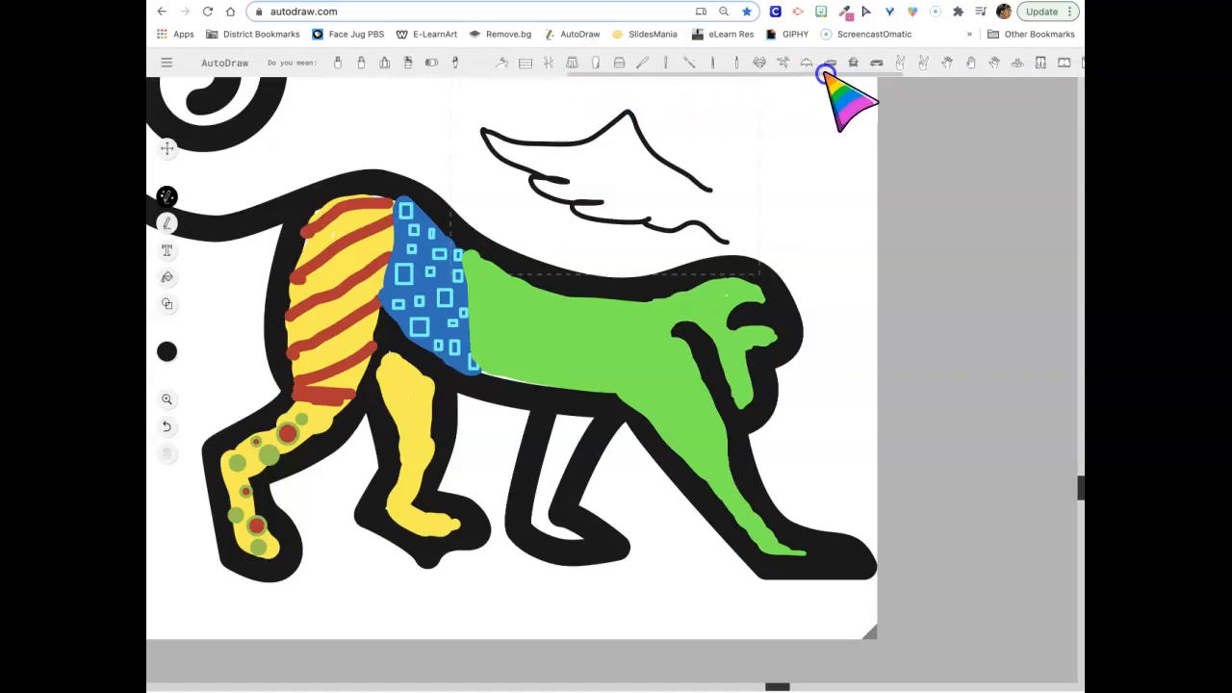
pyautogui.hscroll(8, 826, 75)
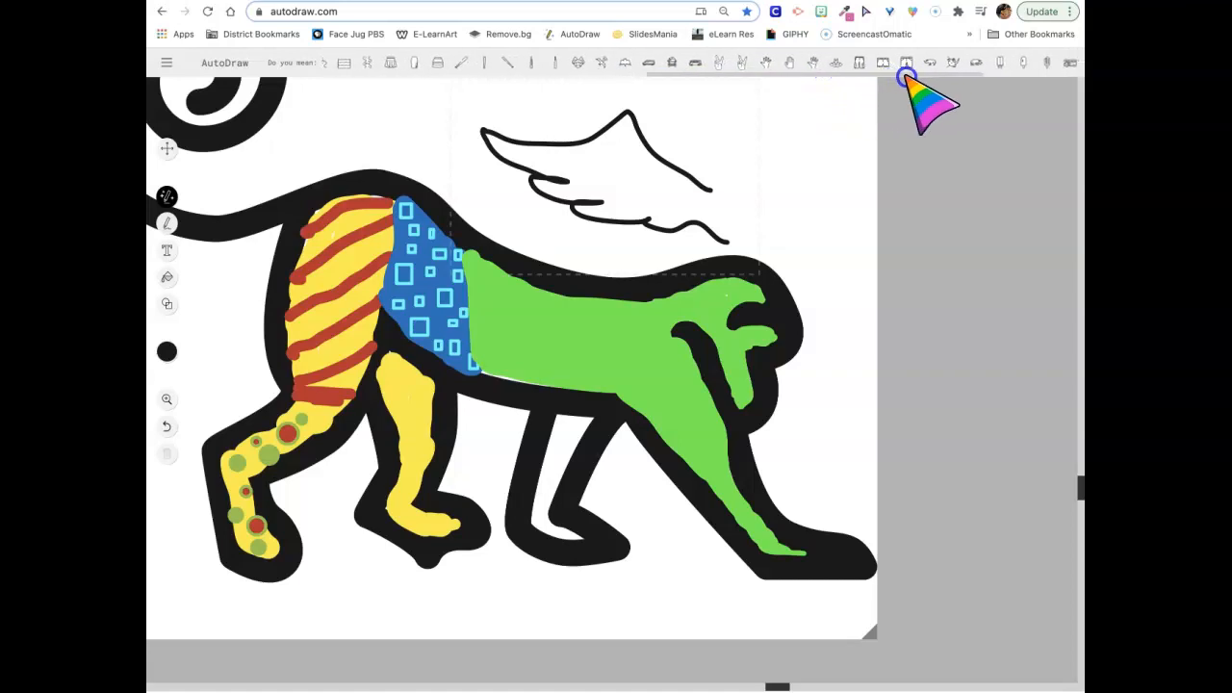
pyautogui.hscroll(4, 951, 75)
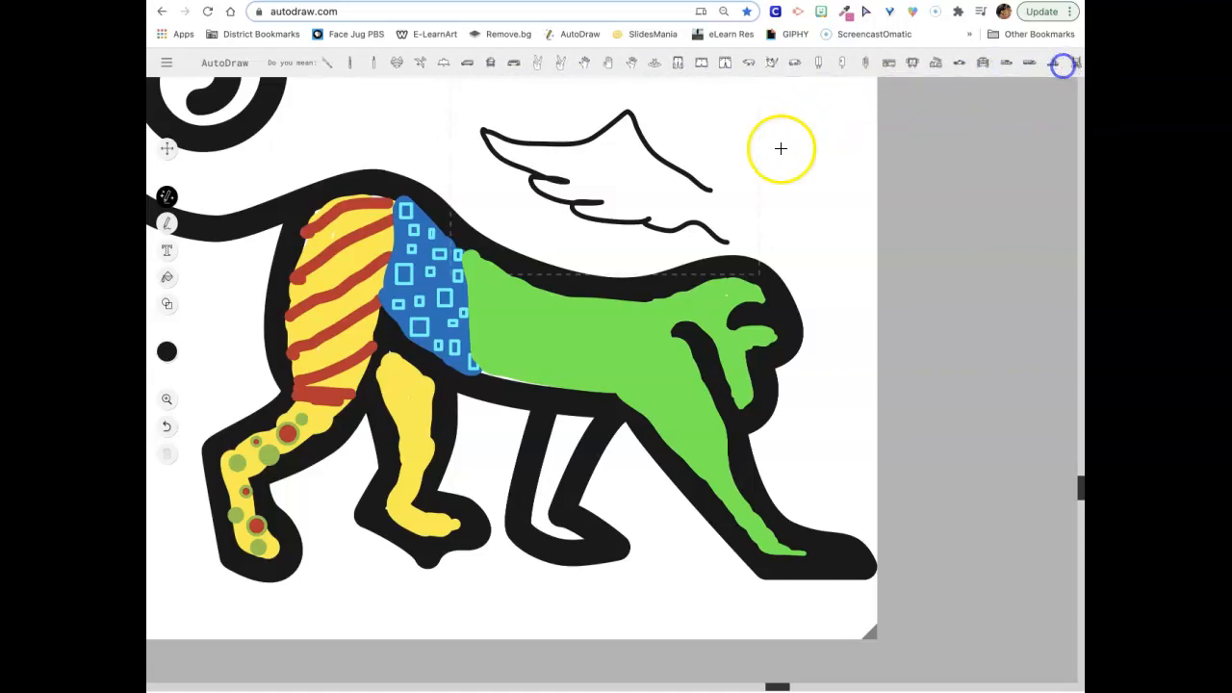
# Sketch a second, mirrored feathered wing joined to the first one above the monkey's head.
pyautogui.moveTo(711, 189); pyautogui.dragTo(712, 189)
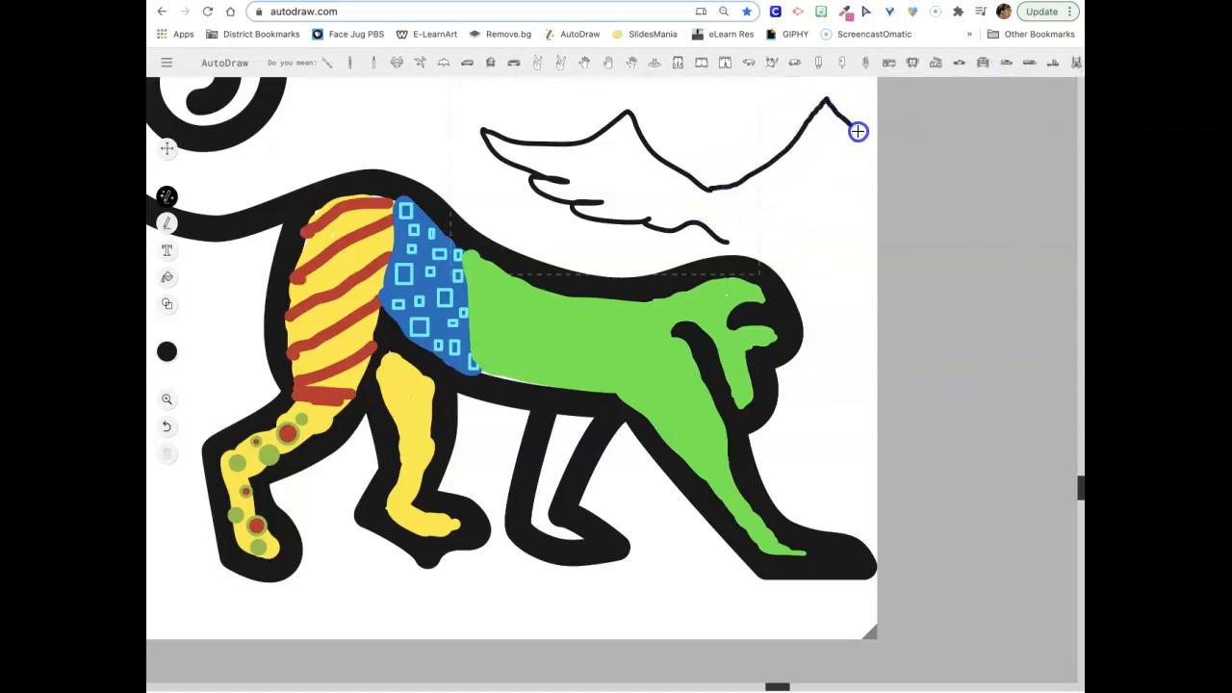
pyautogui.moveTo(892, 182); pyautogui.dragTo(854, 218)
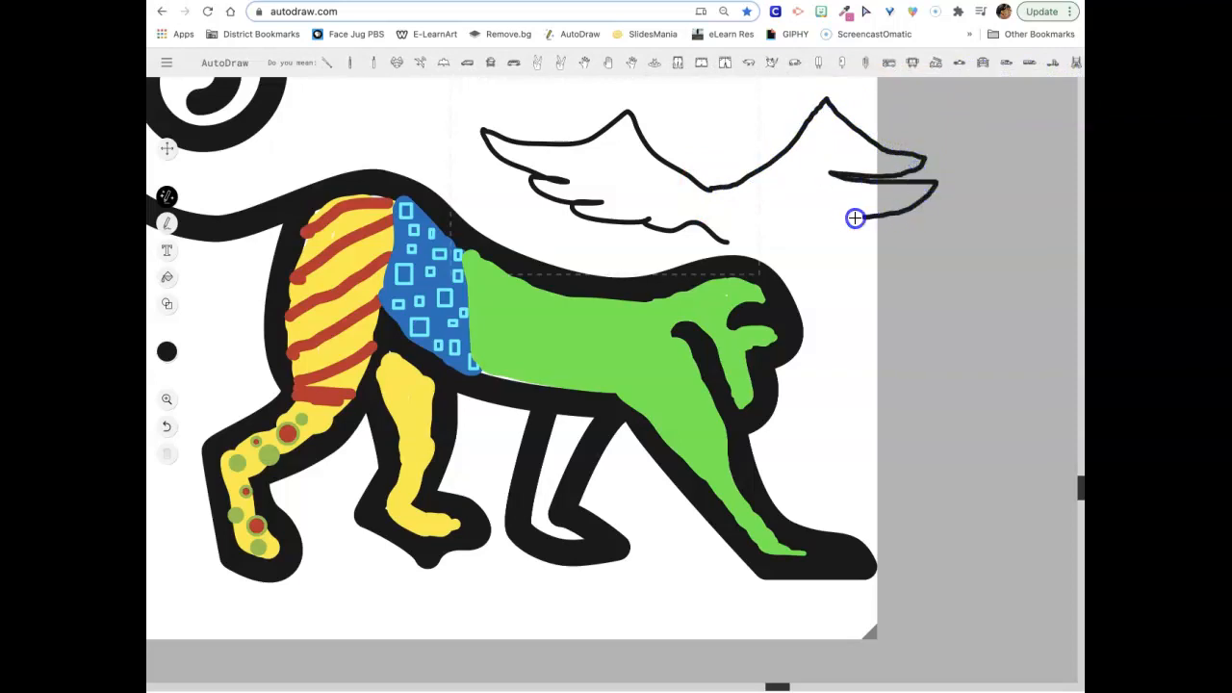
pyautogui.moveTo(774, 242); pyautogui.dragTo(756, 248)
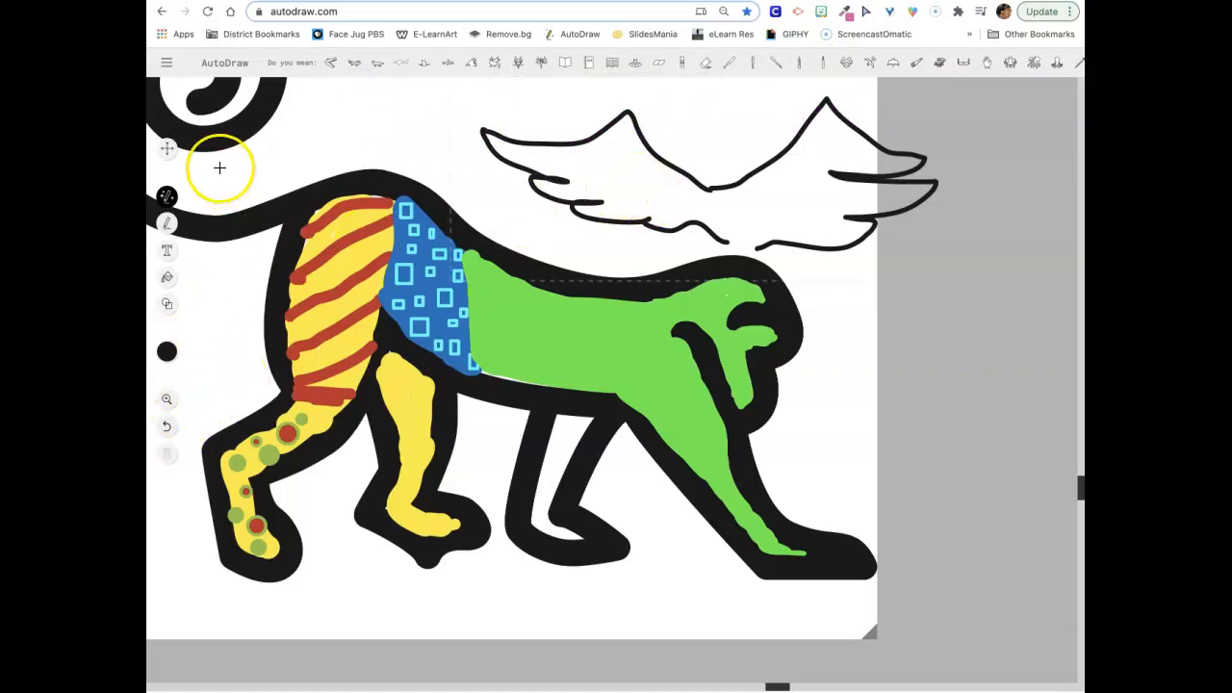
# Delete both thin wing sketches above the monkey.
pyautogui.click(167, 148)
pyautogui.click(668, 180)
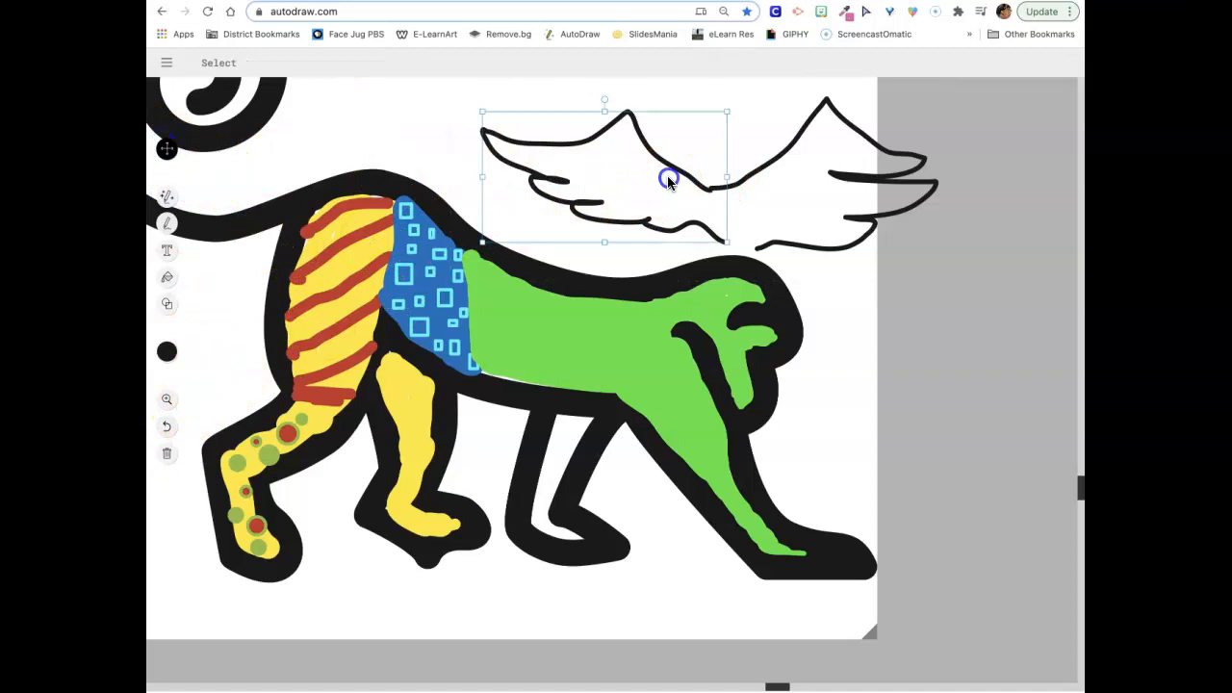
pyautogui.press('Delete')
pyautogui.click(798, 192)
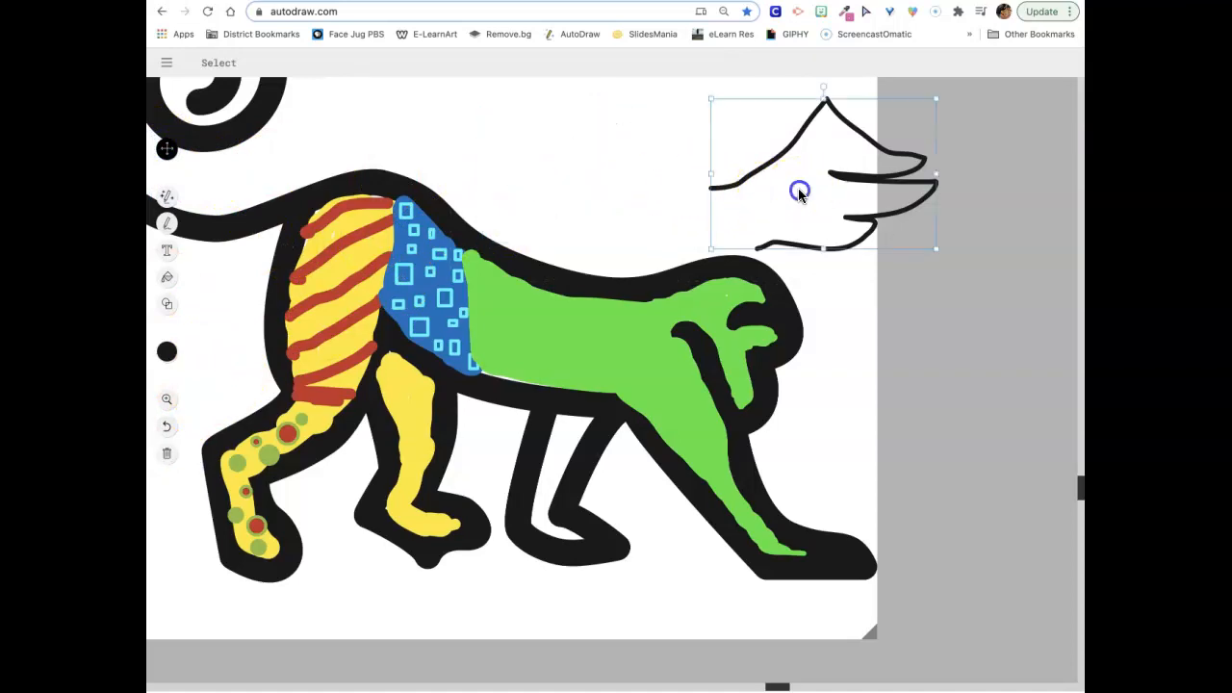
pyautogui.press('Delete')
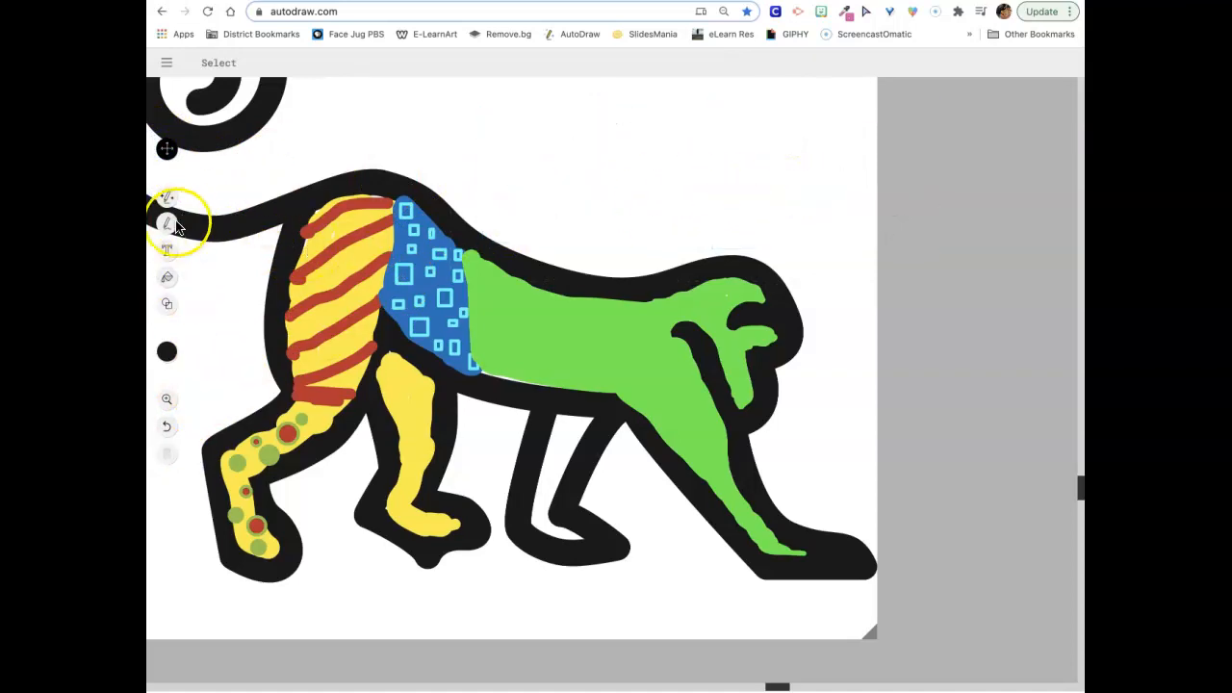
# Draw two overlapping black wings freehand with a thicker line, rising from the monkey's back behind the head.
pyautogui.click(166, 222)
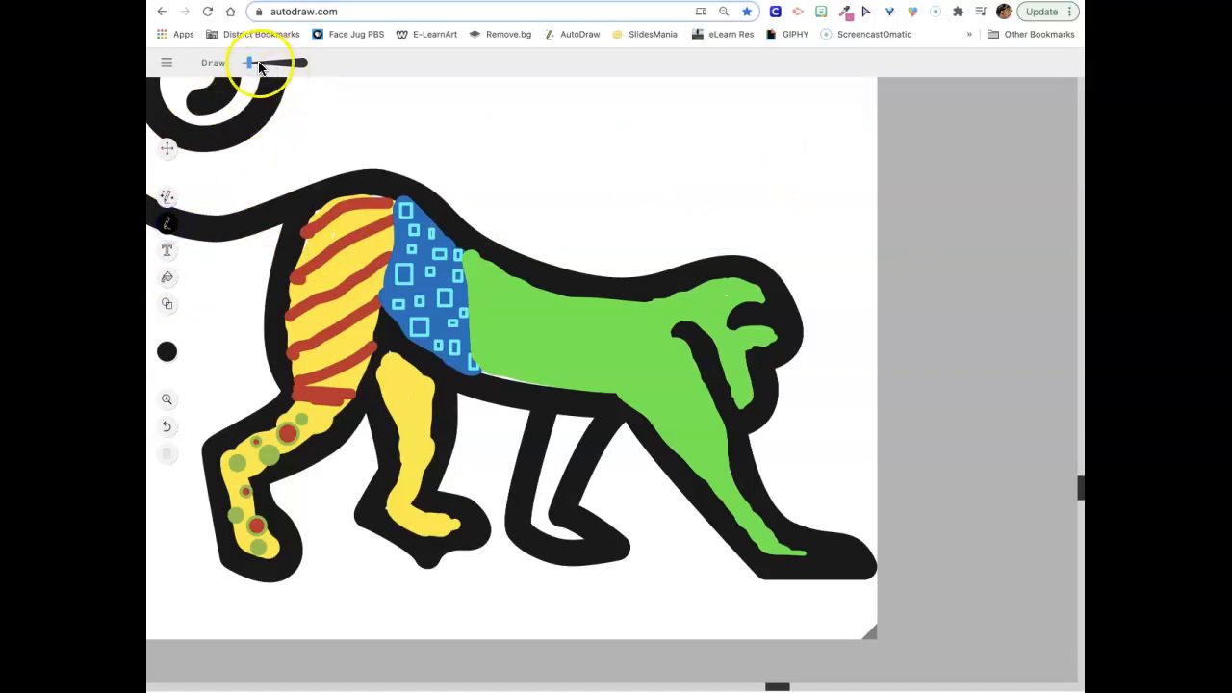
pyautogui.click(657, 273)
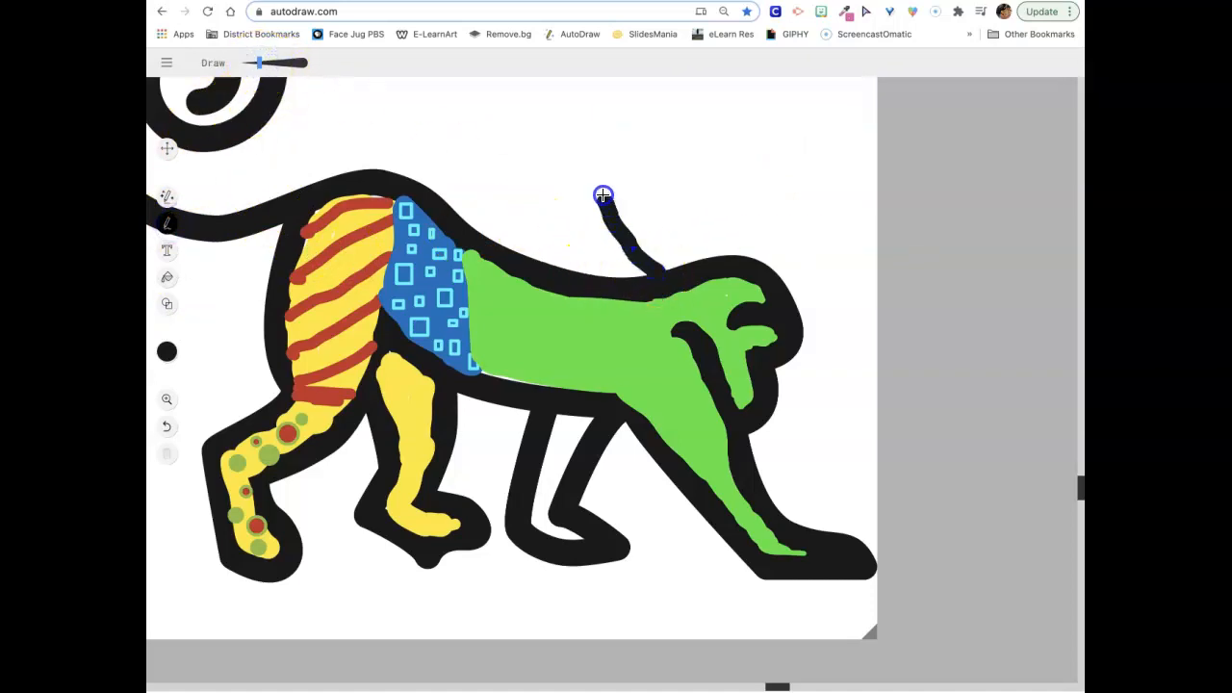
pyautogui.moveTo(541, 129)
pyautogui.mouseDown()
pyautogui.moveTo(398, 97)
pyautogui.moveTo(455, 148)
pyautogui.mouseUp()
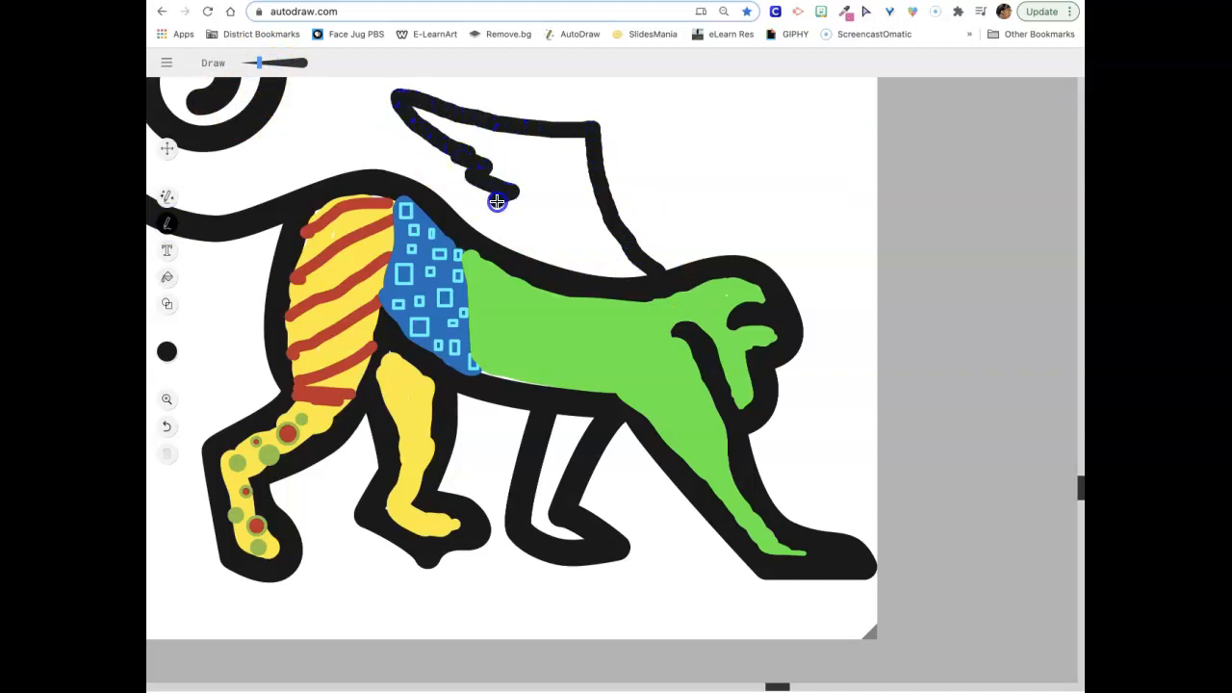
pyautogui.moveTo(598, 275)
pyautogui.mouseDown()
pyautogui.moveTo(690, 255)
pyautogui.moveTo(668, 273)
pyautogui.moveTo(698, 145)
pyautogui.moveTo(549, 71)
pyautogui.moveTo(569, 119)
pyautogui.mouseUp()
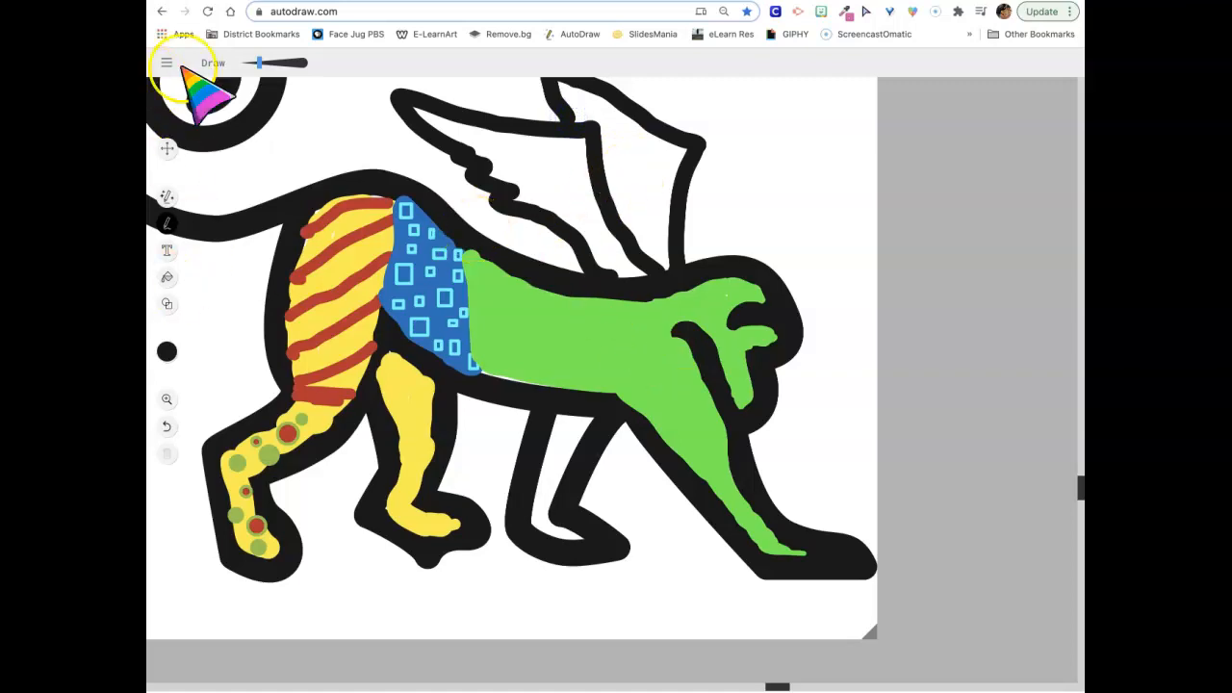
# Add short black feather lines inside both wings with a thinner line.
pyautogui.moveTo(257, 63); pyautogui.dragTo(249, 62)
pyautogui.moveTo(465, 143); pyautogui.dragTo(482, 156)
pyautogui.moveTo(560, 180); pyautogui.dragTo(551, 206)
pyautogui.moveTo(595, 144); pyautogui.dragTo(630, 155)
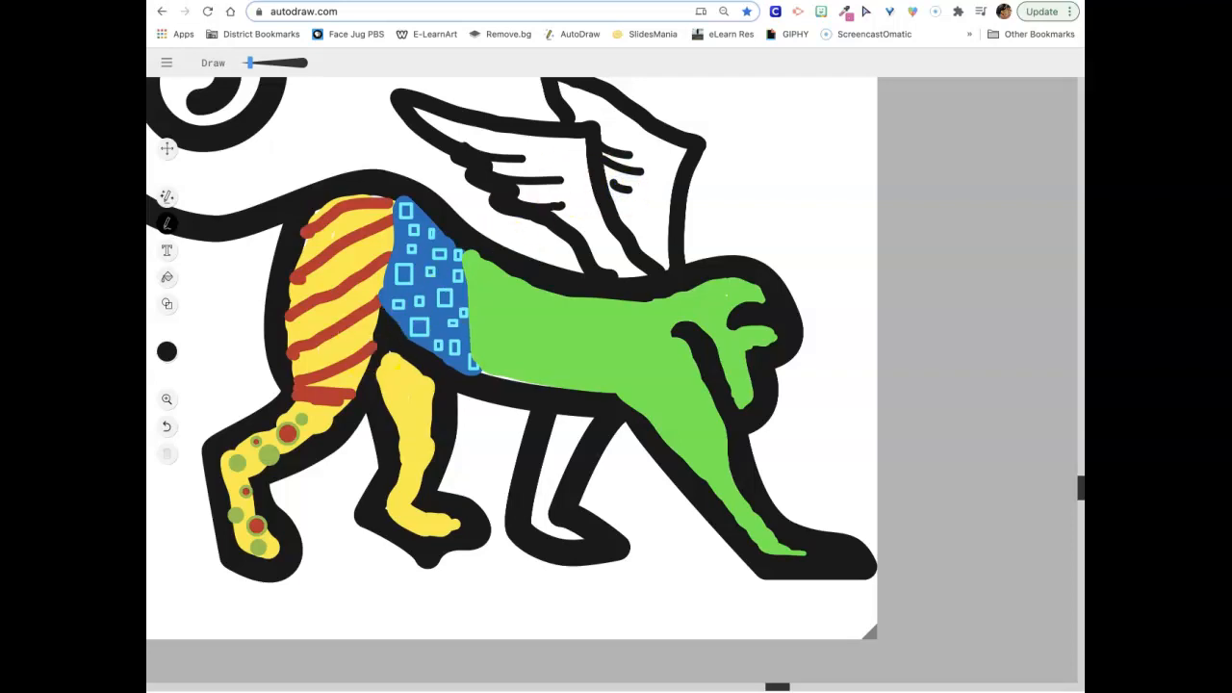
# Colour the monkey's unpainted far front leg dark green with freehand strokes, using a thicker line to cover the remaining gaps.
pyautogui.click(167, 351)
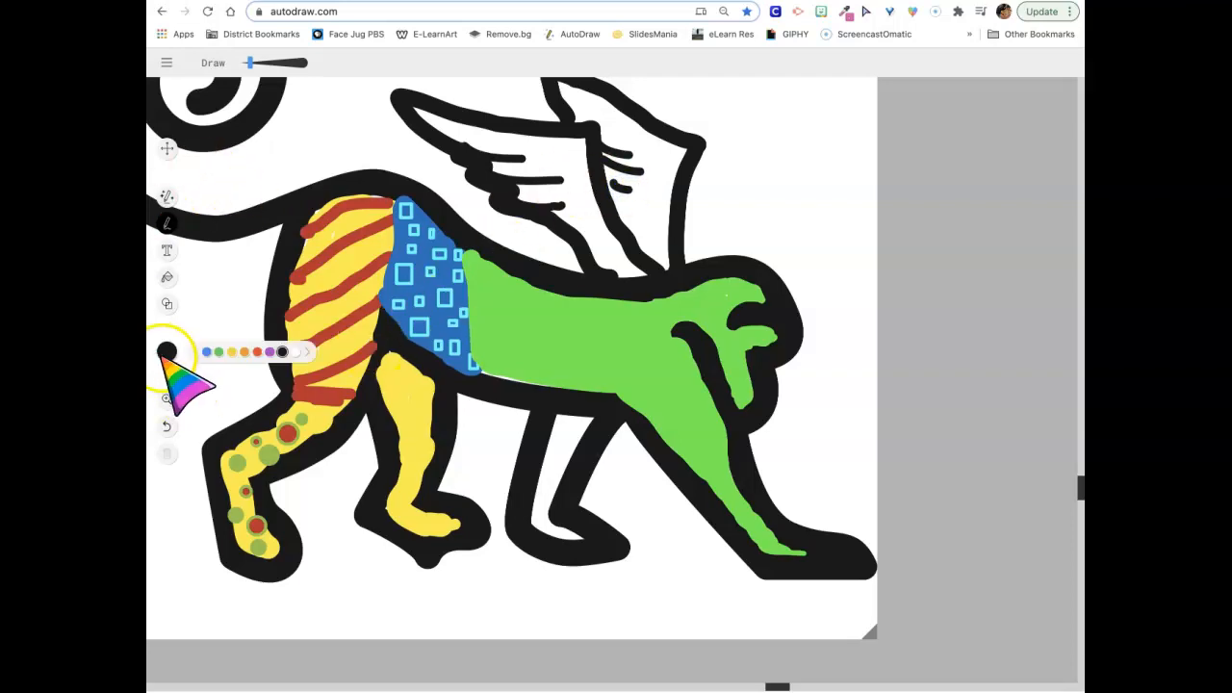
pyautogui.click(219, 352)
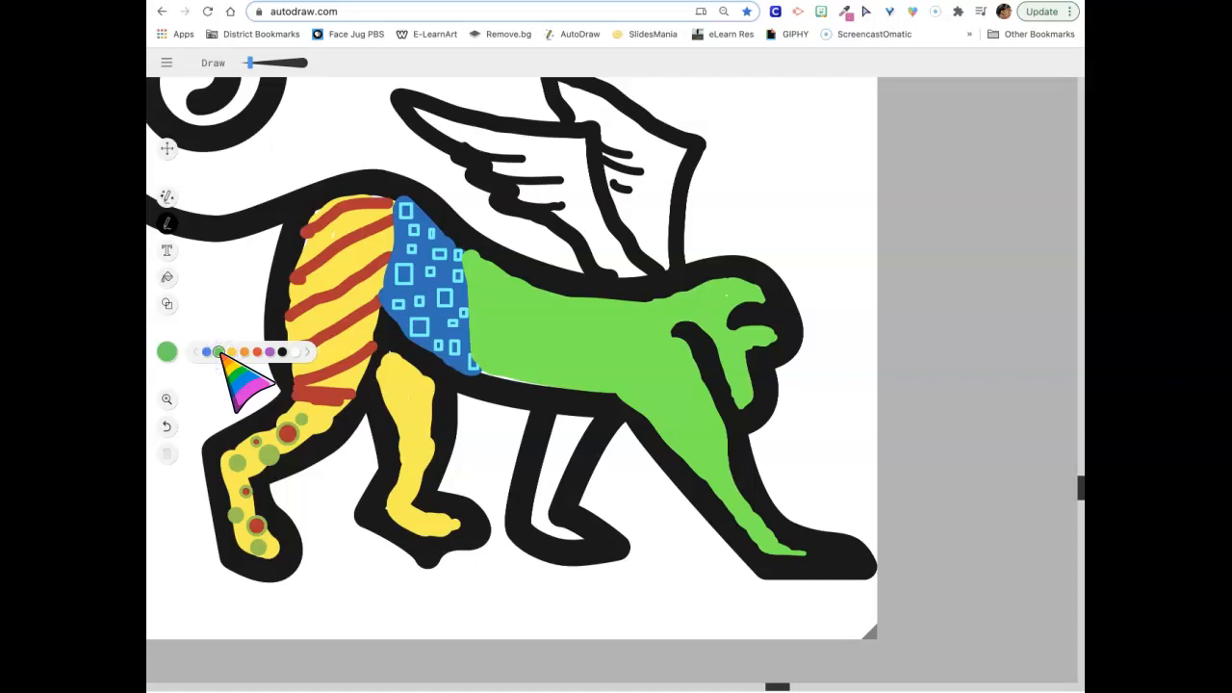
pyautogui.click(169, 227)
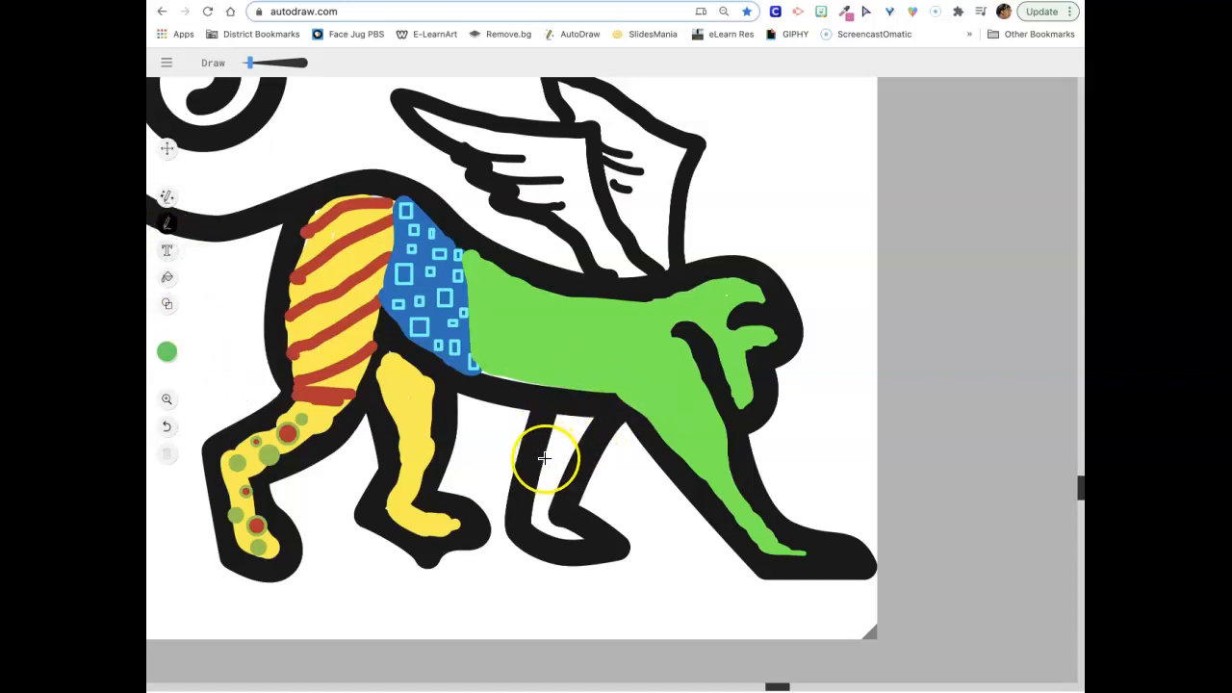
pyautogui.moveTo(558, 414); pyautogui.dragTo(559, 435)
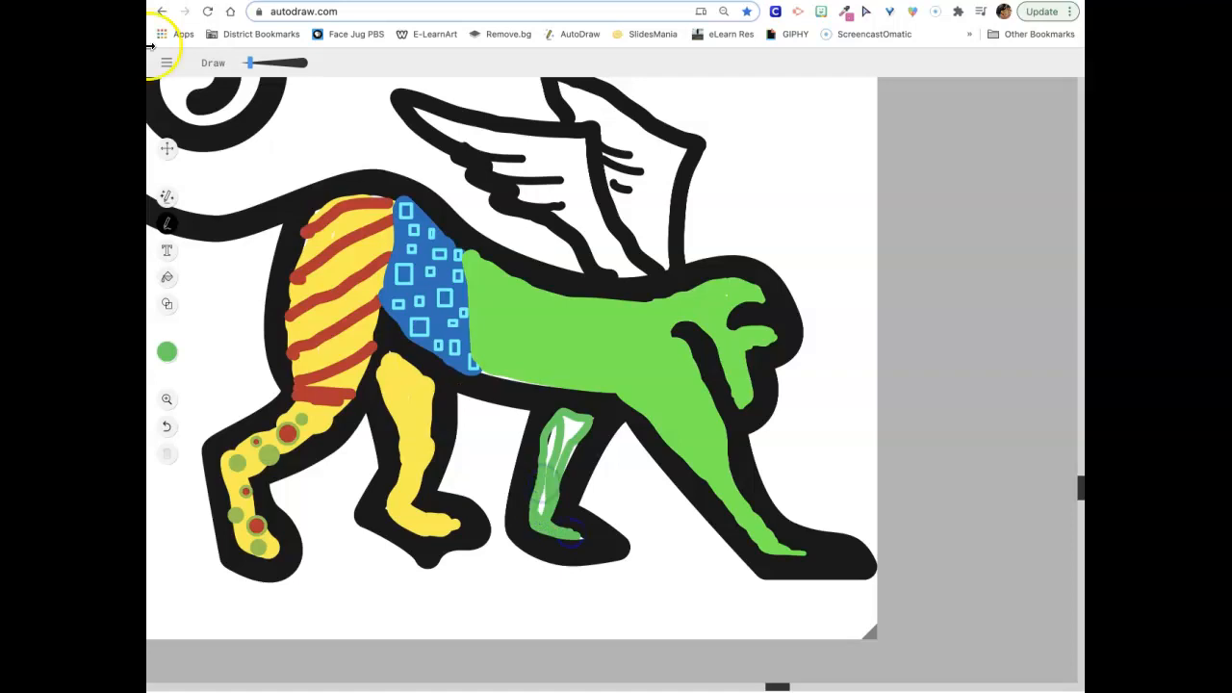
pyautogui.moveTo(249, 62); pyautogui.dragTo(263, 62)
pyautogui.moveTo(571, 444); pyautogui.dragTo(571, 434)
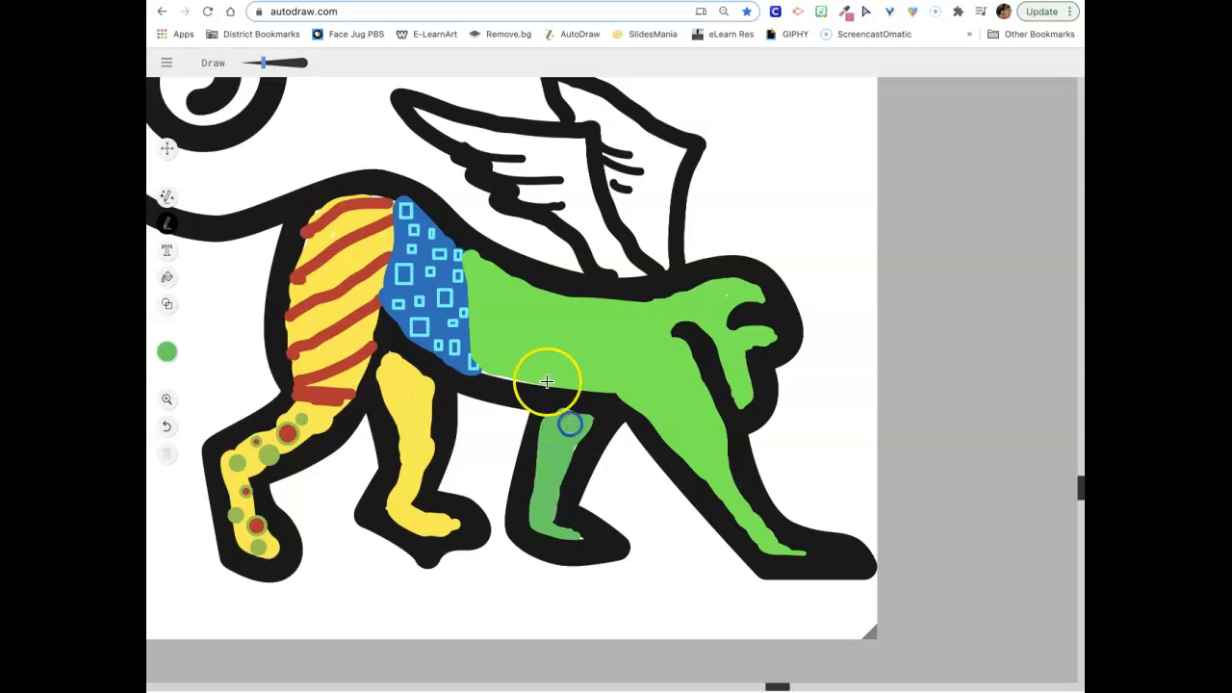
# Paint the inside of the front wing bright pink at 250% zoom, covering its feather lines.
pyautogui.click(167, 351)
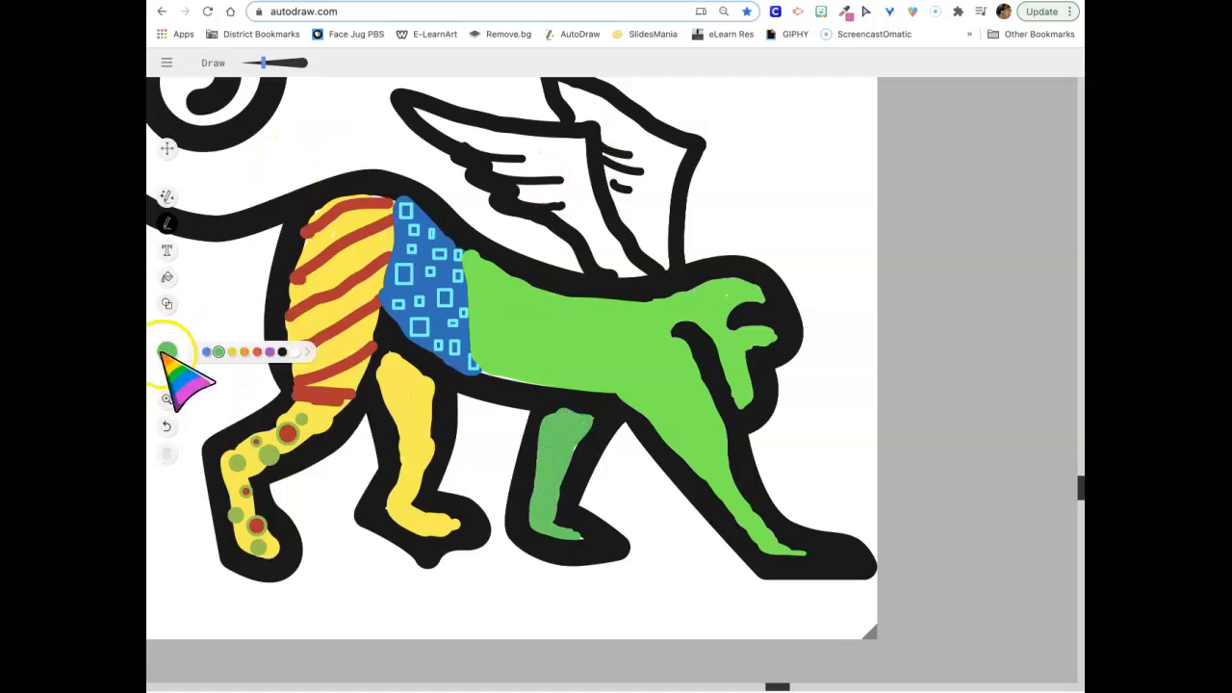
pyautogui.click(244, 352)
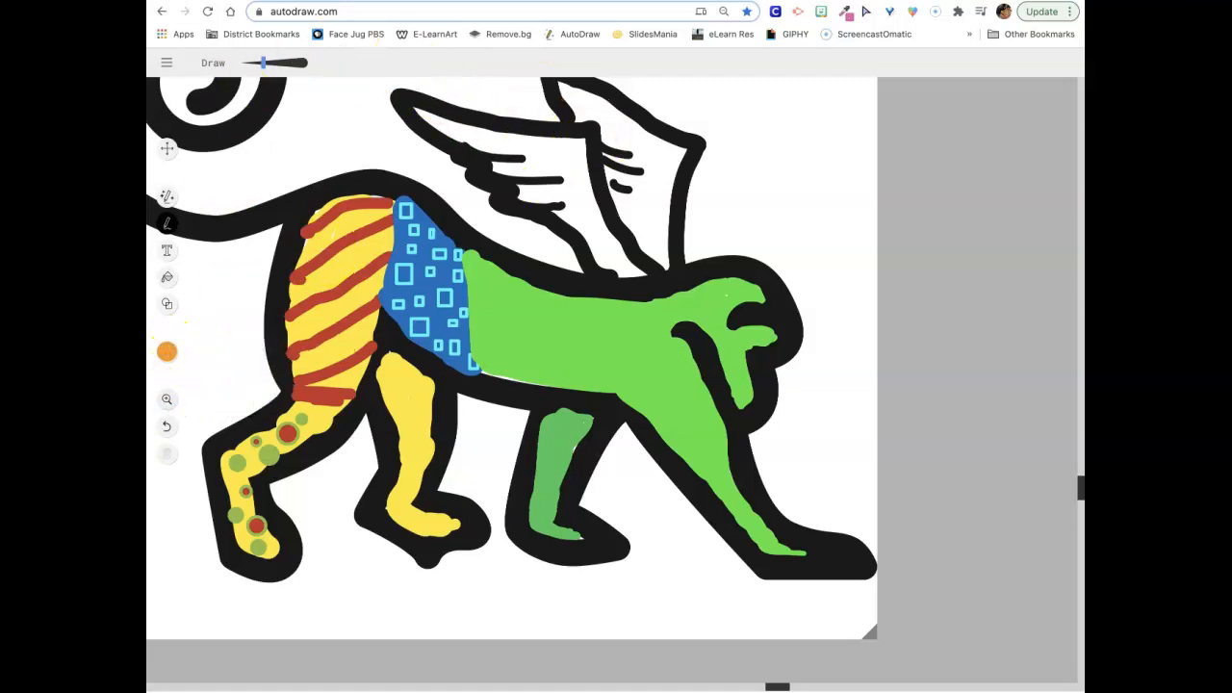
pyautogui.click(167, 398)
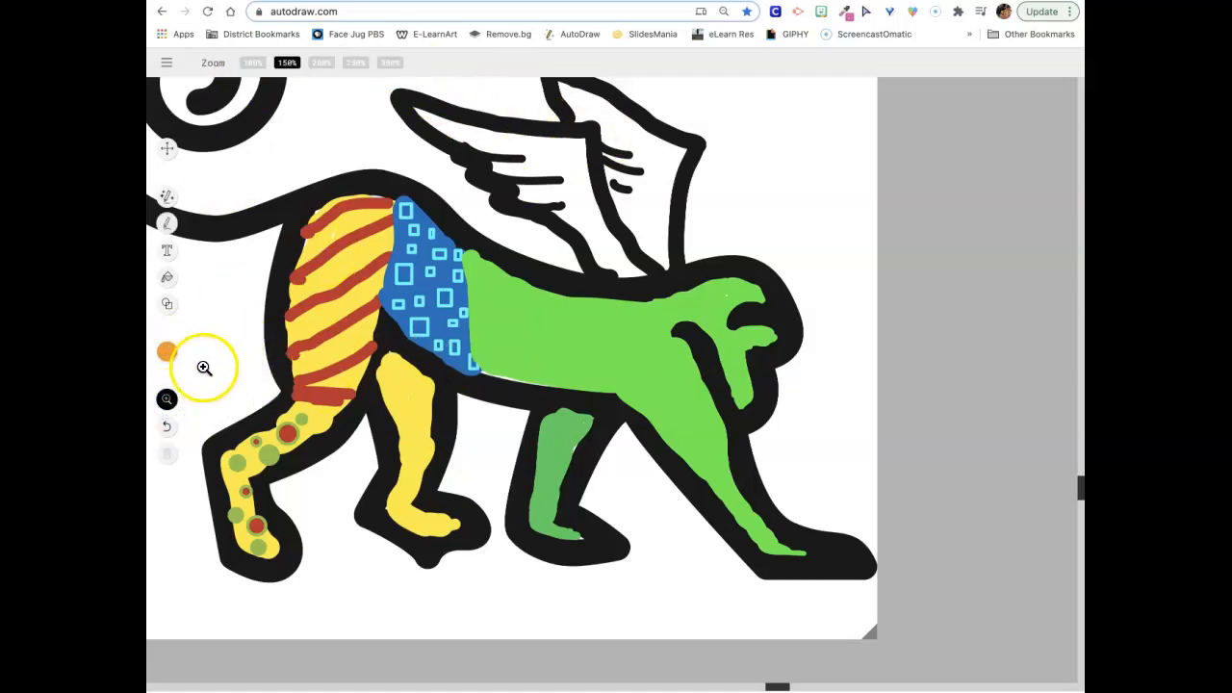
pyautogui.click(354, 64)
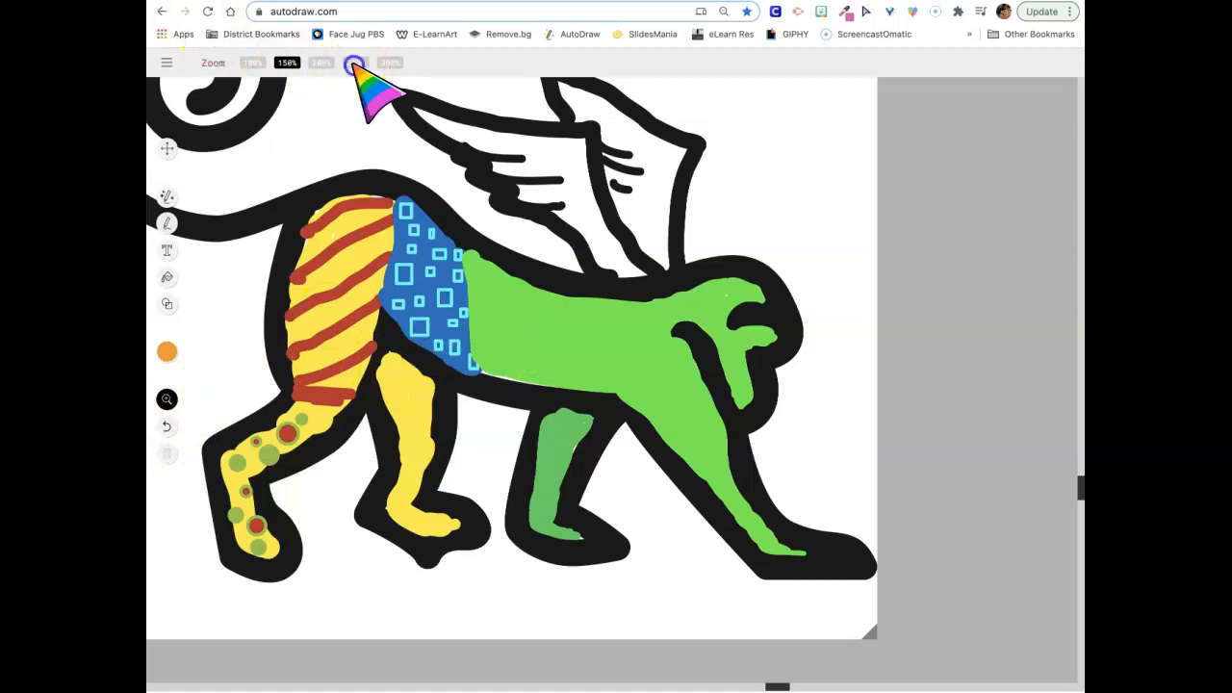
pyautogui.scroll(3, 549, 182)
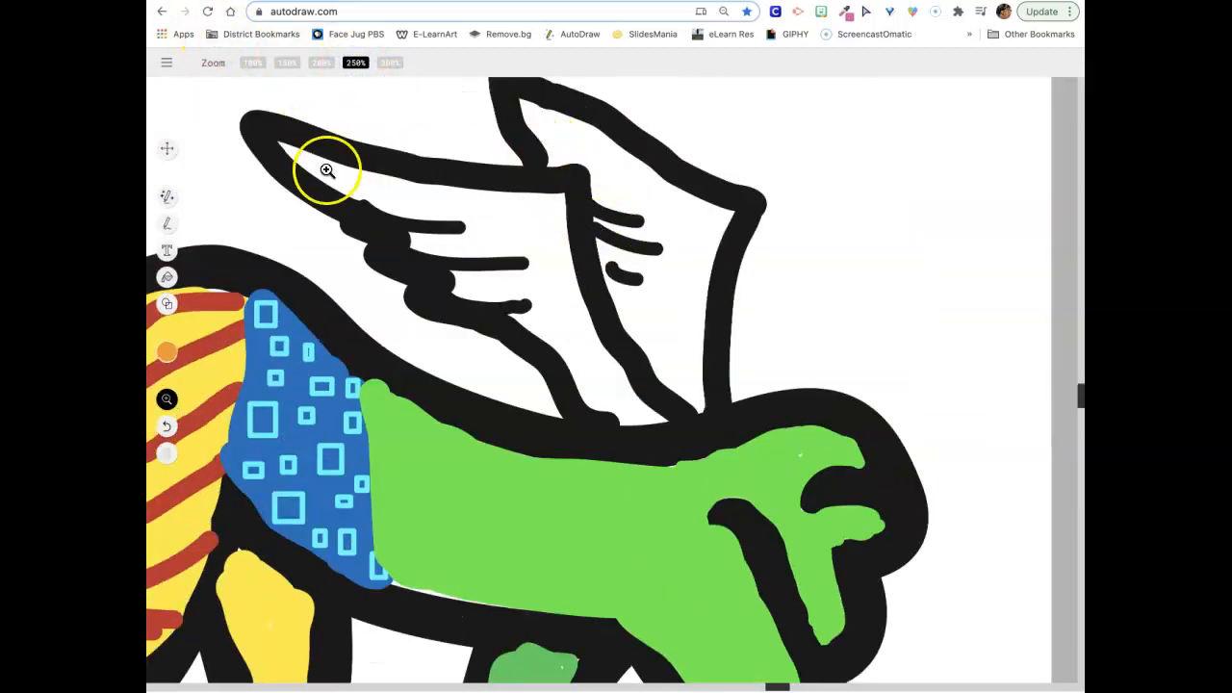
pyautogui.click(165, 224)
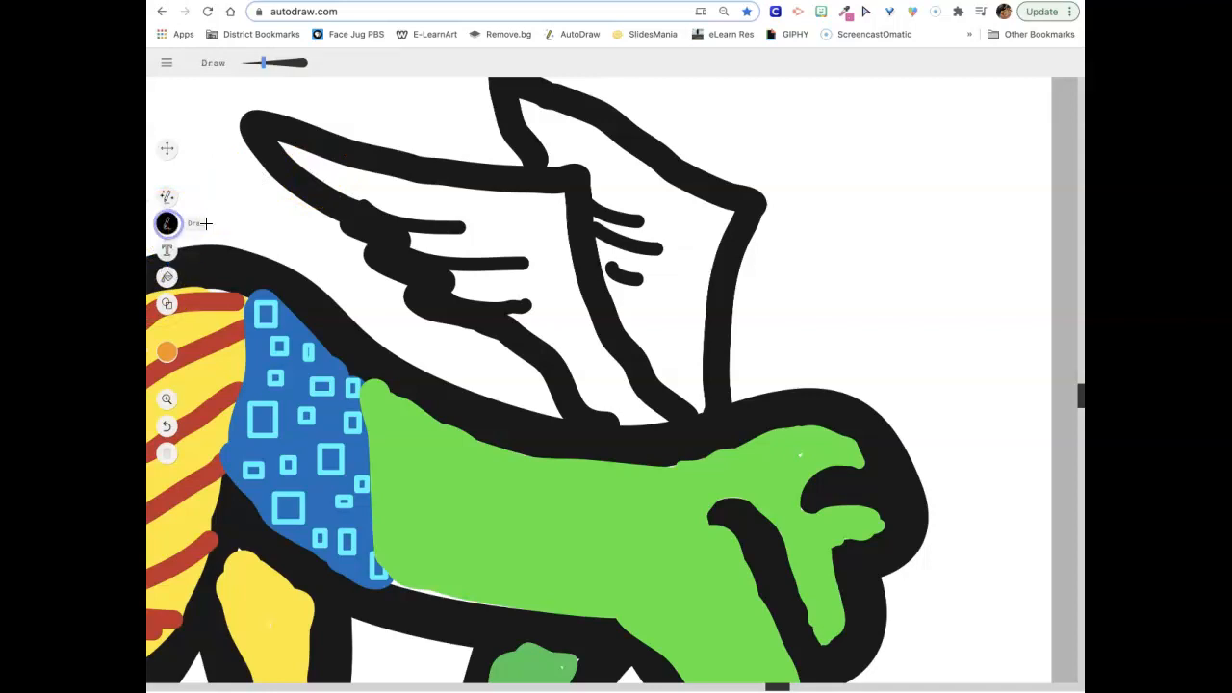
pyautogui.click(167, 351)
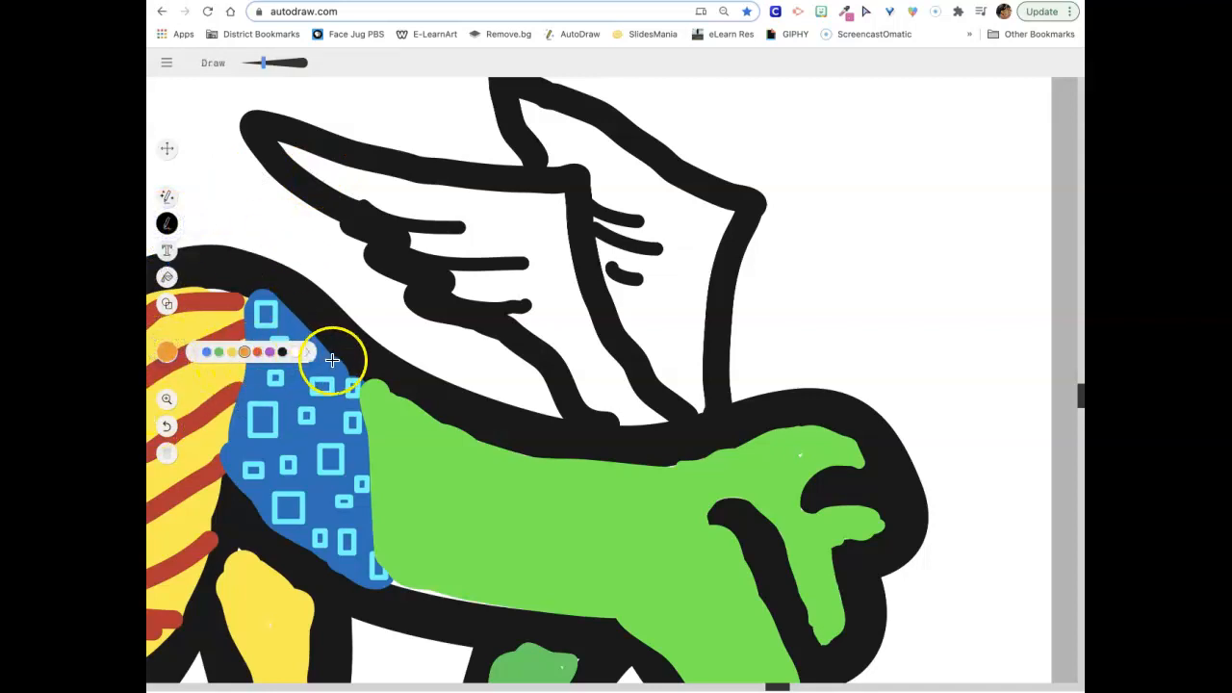
pyautogui.click(306, 352)
pyautogui.click(306, 352)
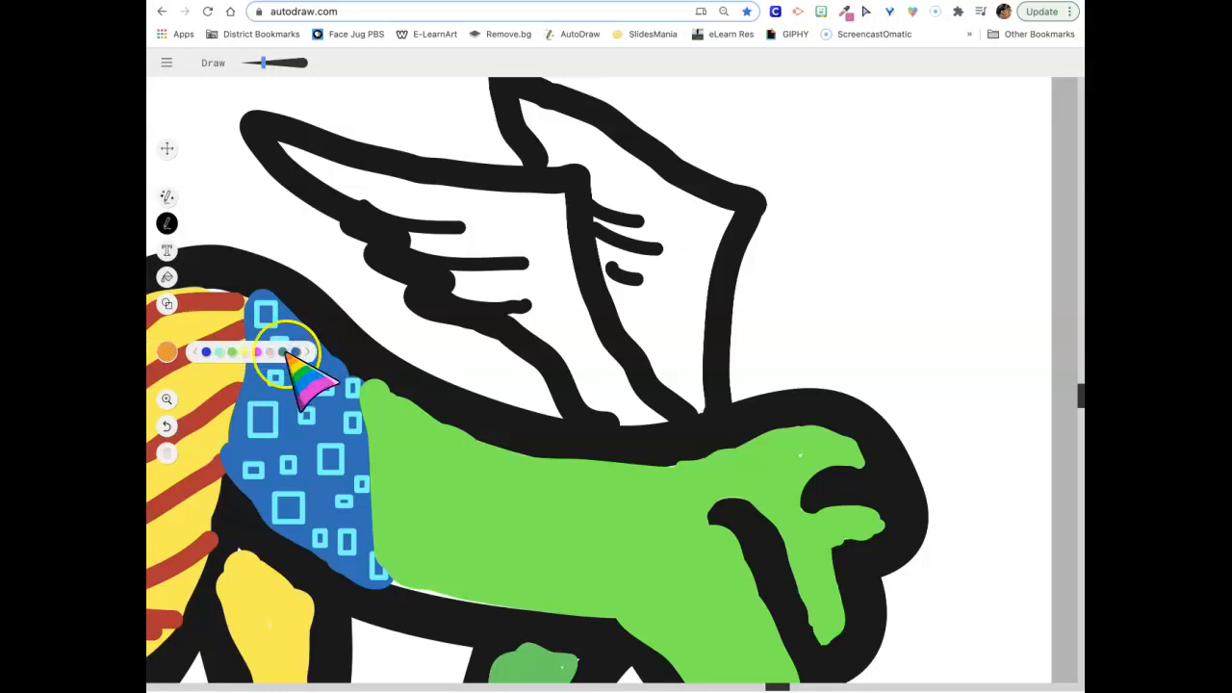
pyautogui.click(258, 352)
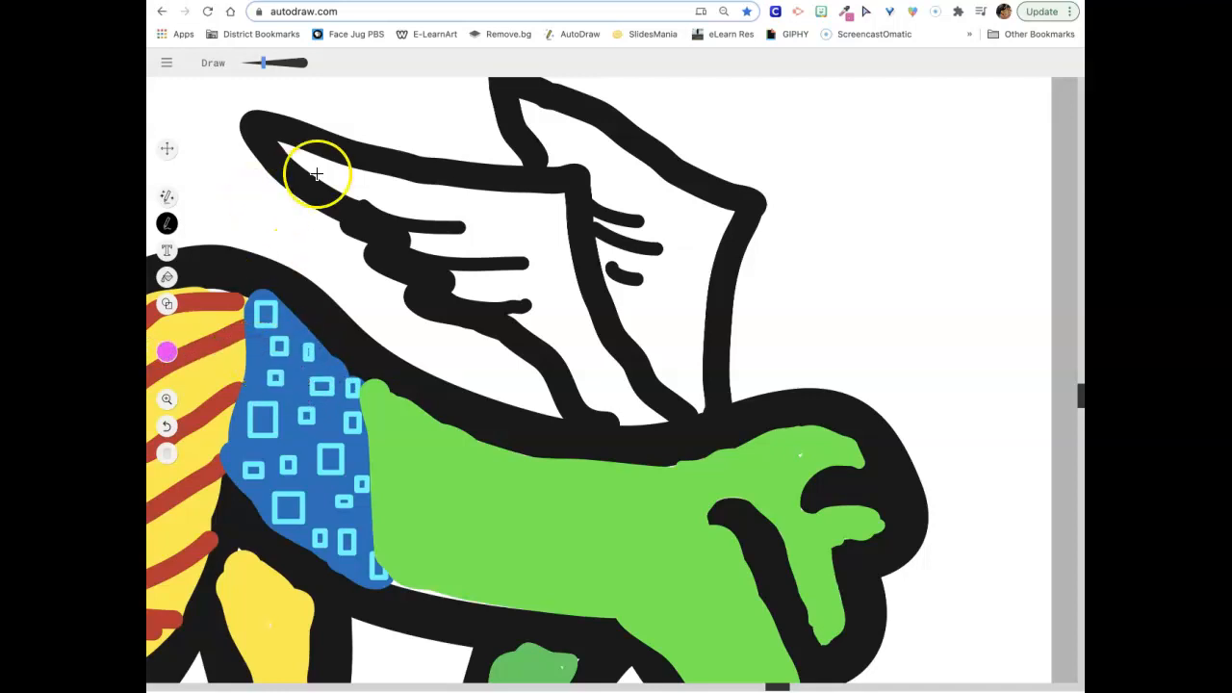
pyautogui.moveTo(303, 157)
pyautogui.mouseDown()
pyautogui.moveTo(363, 194)
pyautogui.moveTo(547, 201)
pyautogui.moveTo(432, 180)
pyautogui.mouseUp()
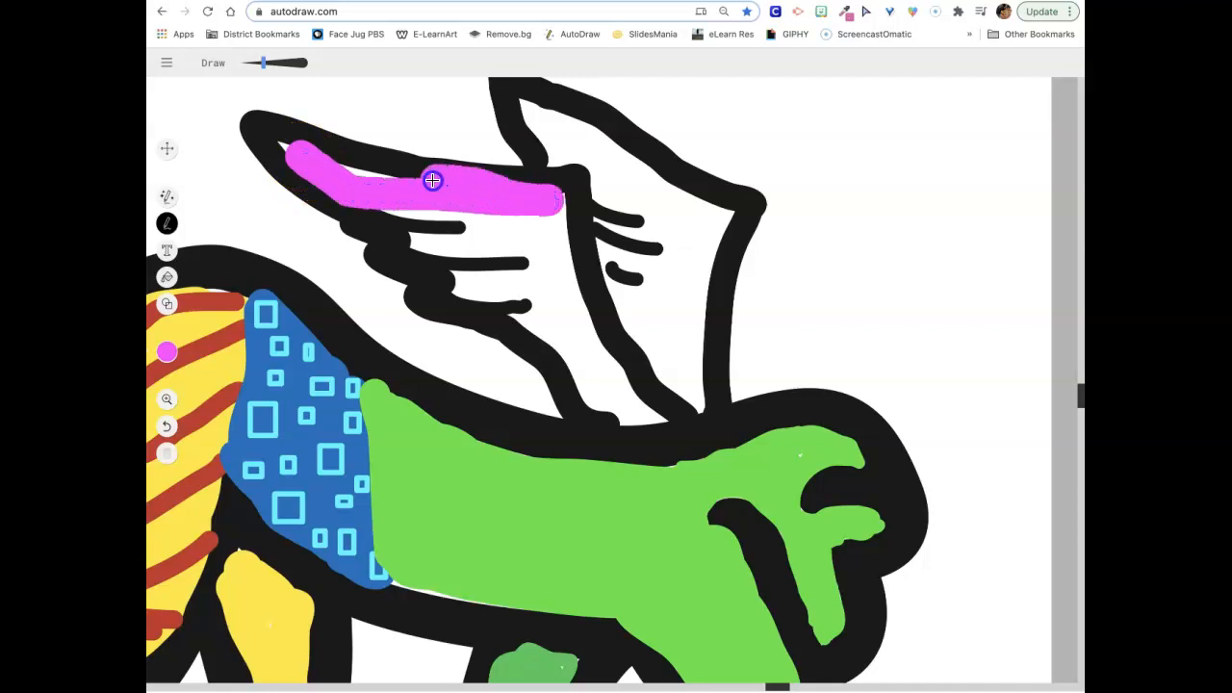
pyautogui.moveTo(282, 151)
pyautogui.mouseDown()
pyautogui.moveTo(346, 200)
pyautogui.moveTo(475, 241)
pyautogui.moveTo(410, 241)
pyautogui.moveTo(510, 270)
pyautogui.moveTo(430, 270)
pyautogui.moveTo(487, 286)
pyautogui.mouseUp()
pyautogui.moveTo(564, 194)
pyautogui.mouseDown()
pyautogui.moveTo(642, 412)
pyautogui.moveTo(610, 405)
pyautogui.moveTo(503, 304)
pyautogui.mouseUp()
pyautogui.moveTo(605, 402)
pyautogui.mouseDown()
pyautogui.moveTo(530, 272)
pyautogui.moveTo(536, 236)
pyautogui.moveTo(598, 371)
pyautogui.mouseUp()
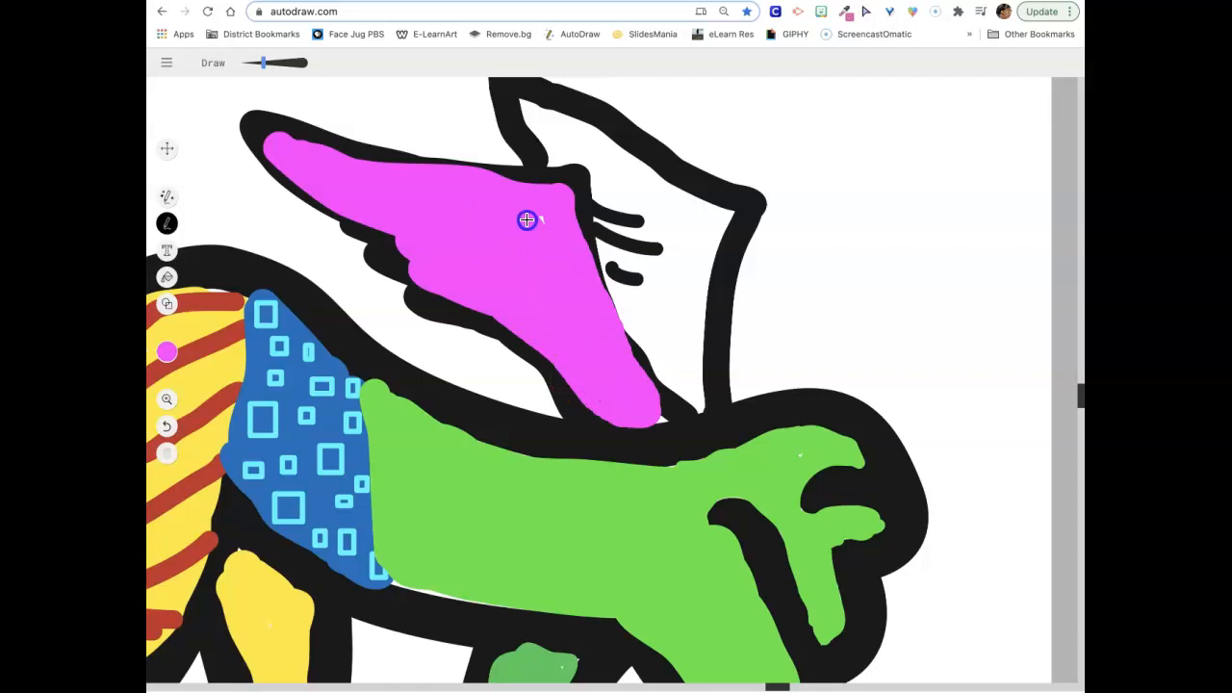
# Fill the rear wing with the same bright pink, covering its feather lines.
pyautogui.moveTo(506, 91); pyautogui.dragTo(714, 210)
pyautogui.moveTo(545, 122); pyautogui.dragTo(566, 149)
pyautogui.moveTo(597, 210)
pyautogui.mouseDown()
pyautogui.moveTo(649, 275)
pyautogui.moveTo(706, 401)
pyautogui.moveTo(721, 366)
pyautogui.moveTo(715, 218)
pyautogui.mouseUp()
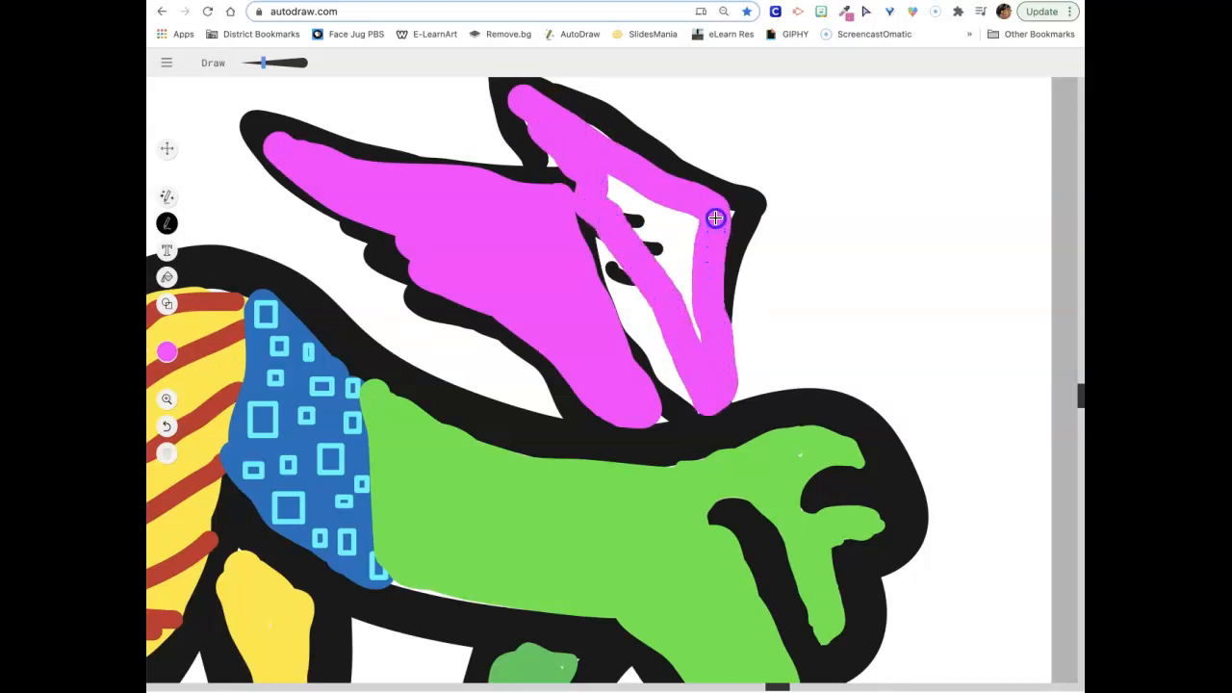
pyautogui.moveTo(709, 360)
pyautogui.mouseDown()
pyautogui.moveTo(678, 225)
pyautogui.moveTo(615, 187)
pyautogui.mouseUp()
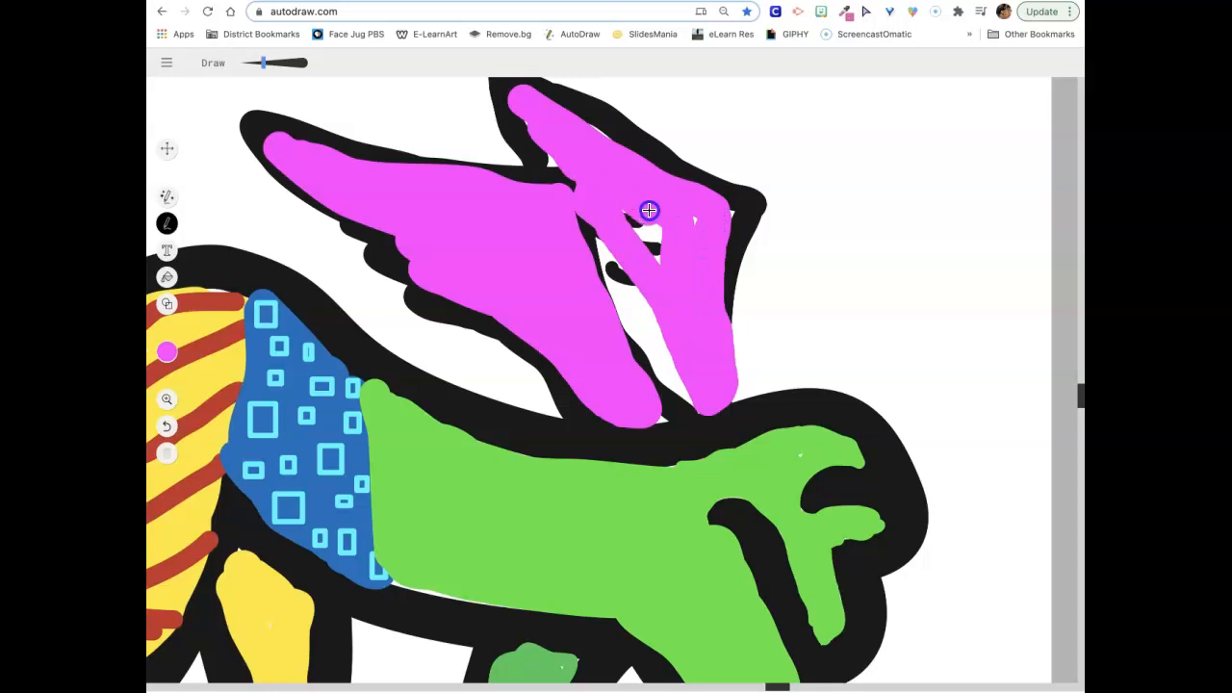
pyautogui.moveTo(611, 237); pyautogui.dragTo(610, 238)
pyautogui.moveTo(634, 277); pyautogui.dragTo(687, 362)
pyautogui.rightClick(687, 362)
pyautogui.click(698, 371)
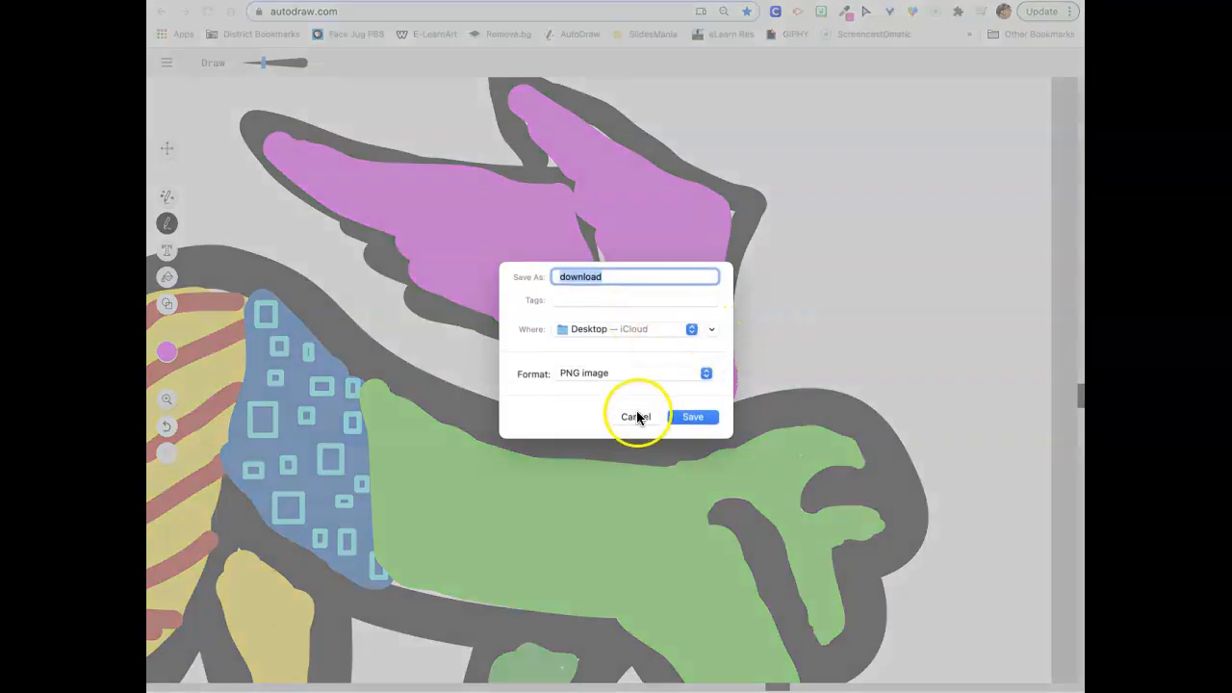
pyautogui.click(634, 415)
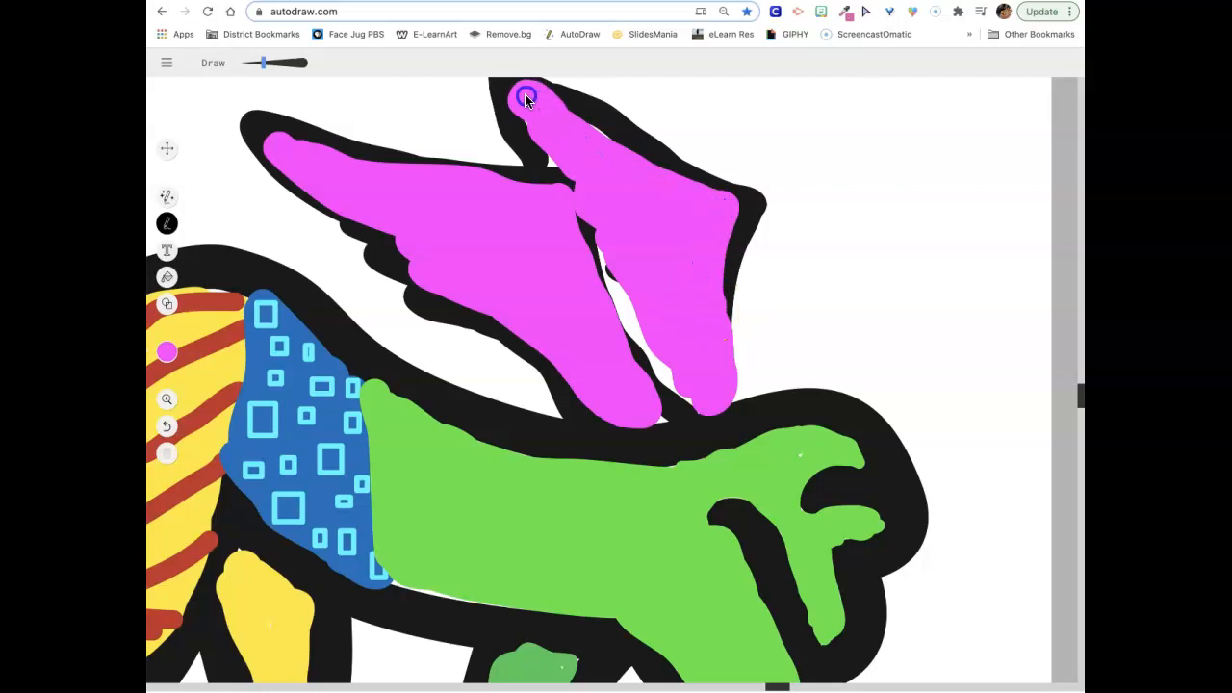
# Cover the remaining white gaps near the rear wing's tip with pink.
pyautogui.moveTo(577, 125)
pyautogui.mouseDown()
pyautogui.moveTo(618, 151)
pyautogui.moveTo(549, 160)
pyautogui.moveTo(558, 150)
pyautogui.moveTo(562, 162)
pyautogui.mouseUp()
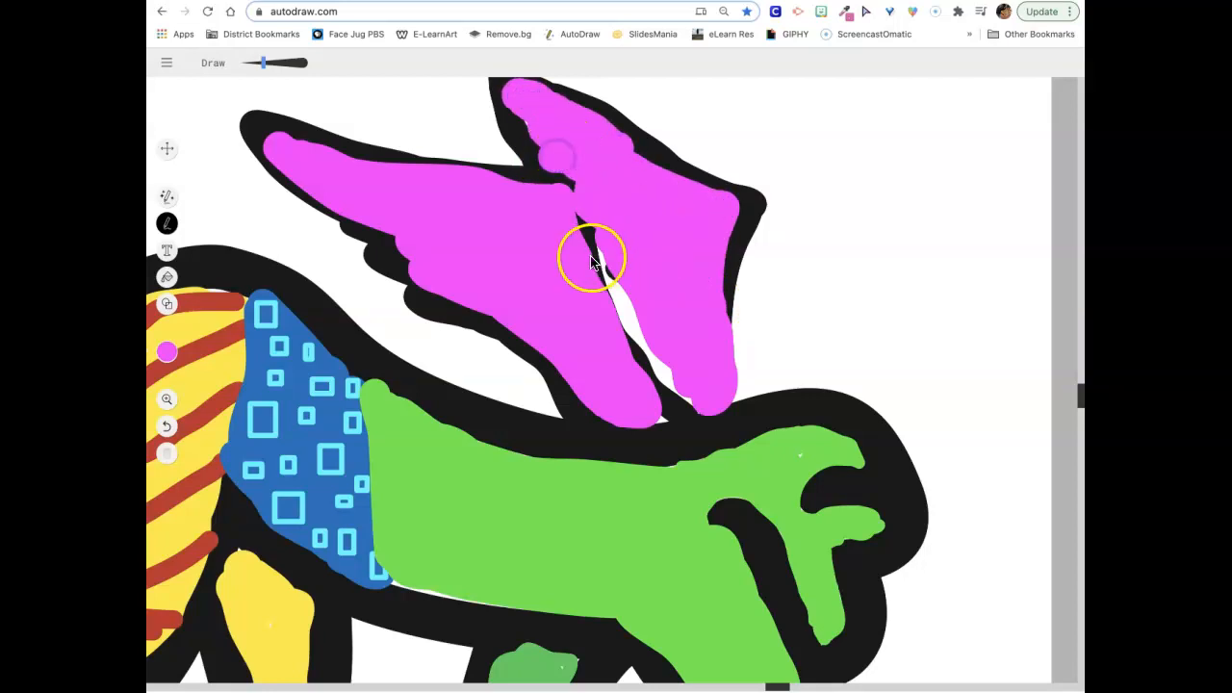
# Redraw the front wing's outline in black along its upper edge, the inner edge beside the rear wing, and the lower edge near the back.
pyautogui.click(154, 349)
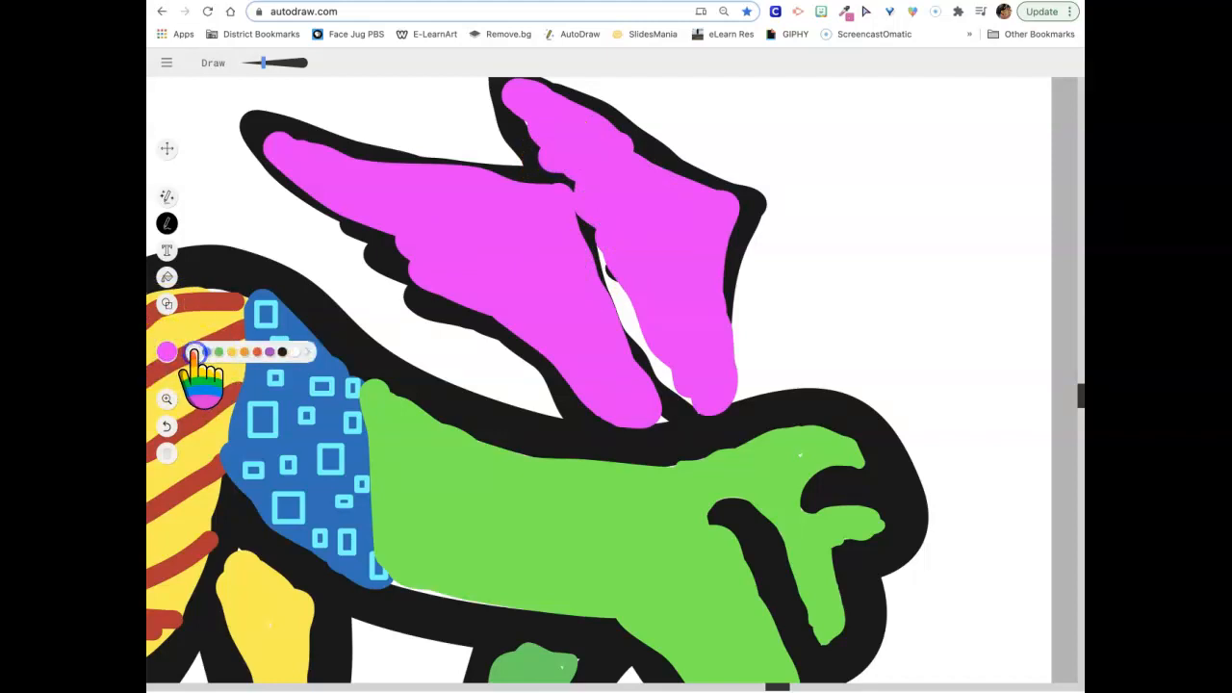
pyautogui.click(282, 352)
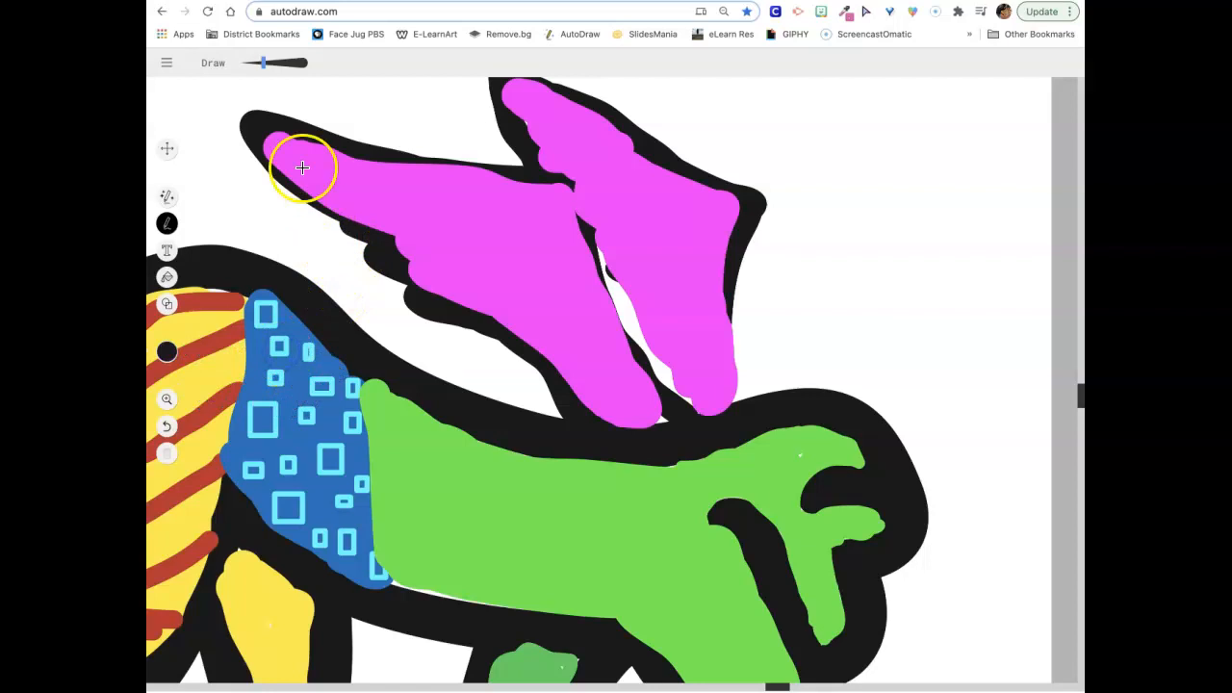
pyautogui.moveTo(278, 122); pyautogui.dragTo(299, 135)
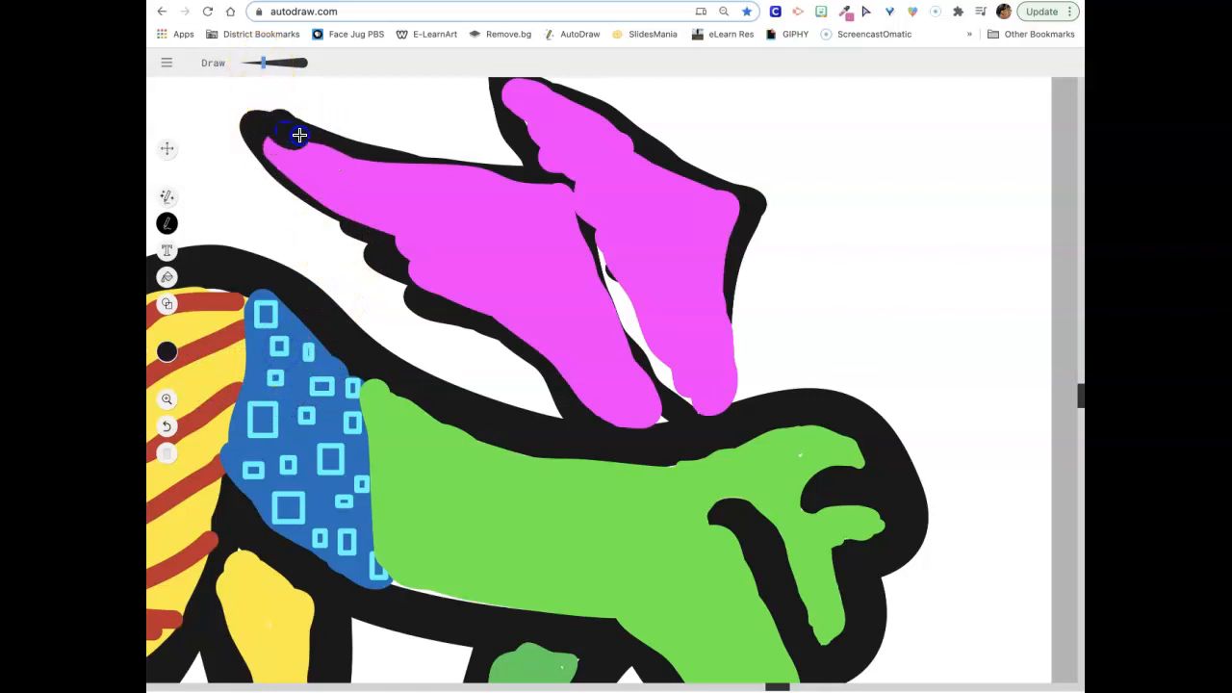
pyautogui.moveTo(366, 157); pyautogui.dragTo(440, 174)
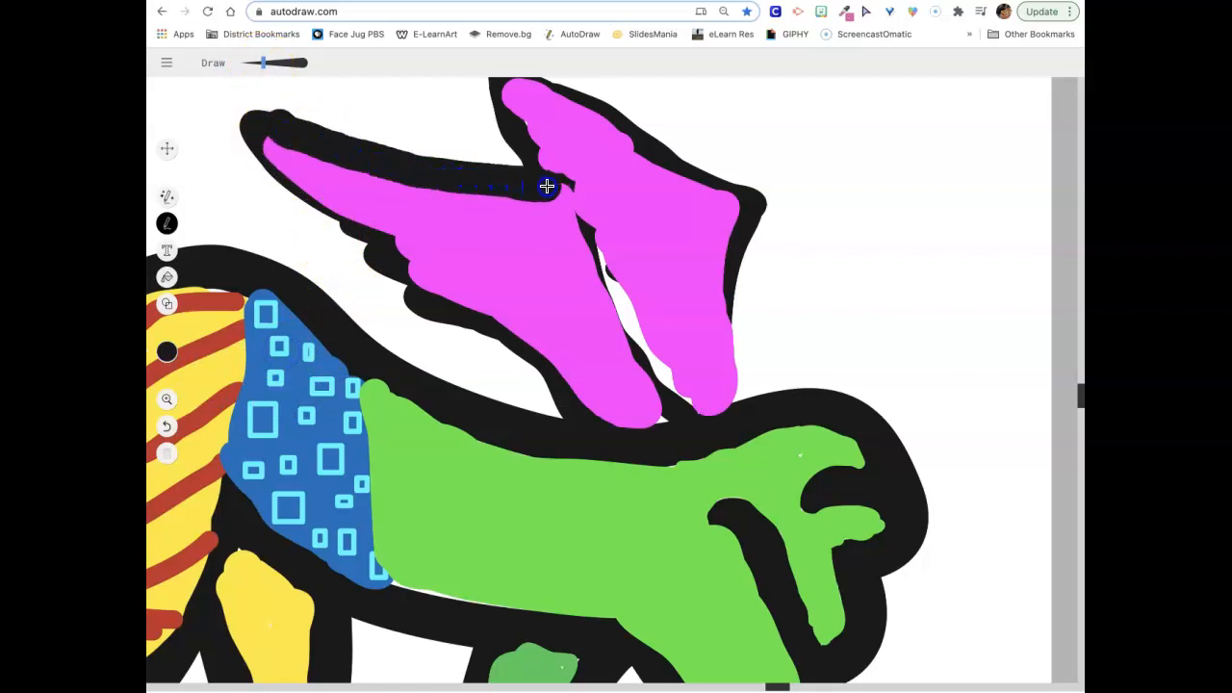
pyautogui.moveTo(560, 216); pyautogui.dragTo(625, 327)
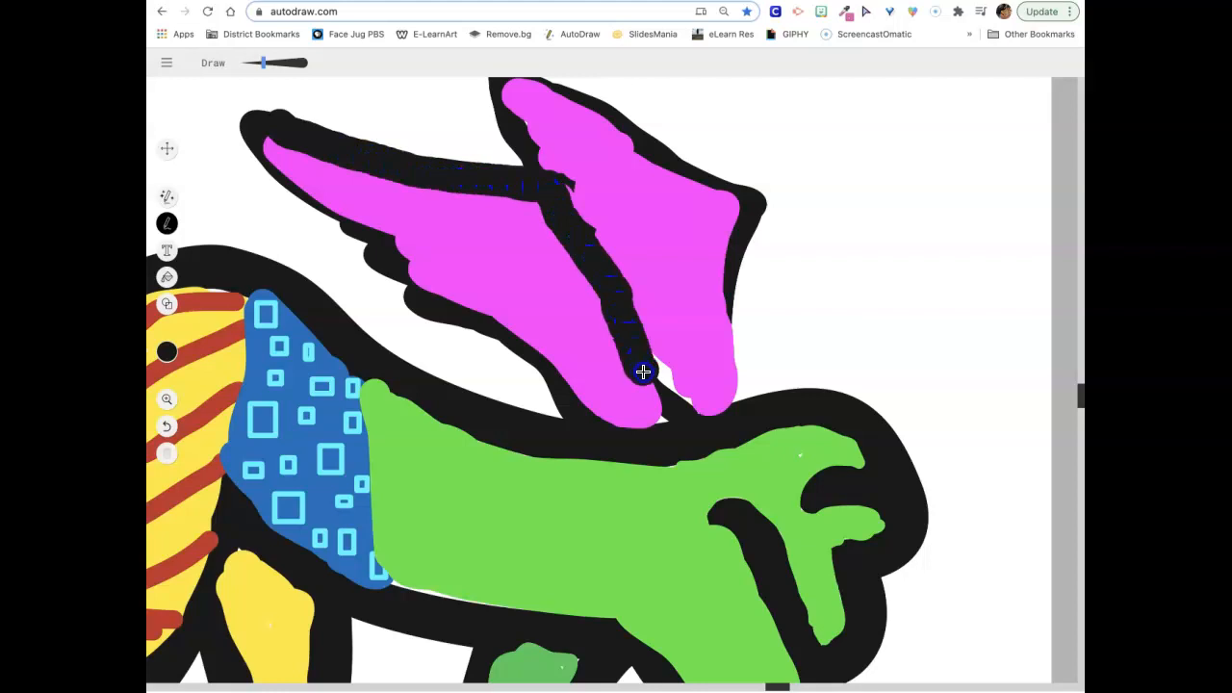
pyautogui.moveTo(667, 416); pyautogui.dragTo(666, 419)
pyautogui.moveTo(590, 434); pyautogui.dragTo(558, 386)
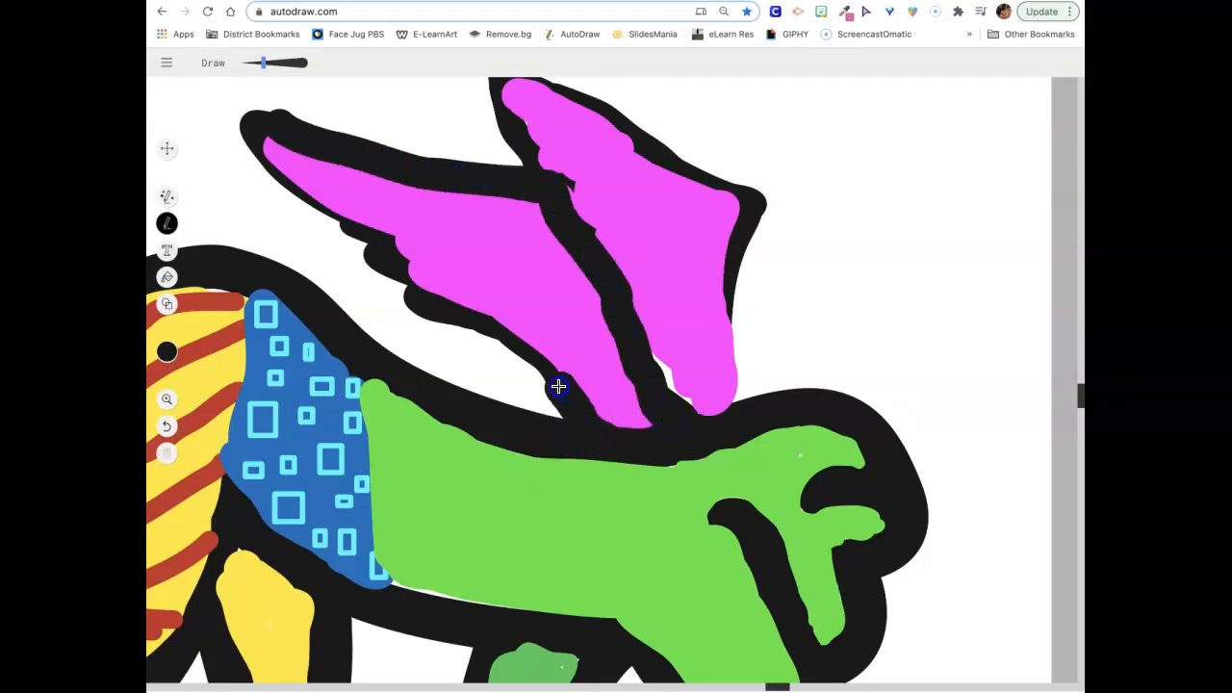
# Try to enlarge the front wing's black outline, and undo the resizing.
pyautogui.click(167, 148)
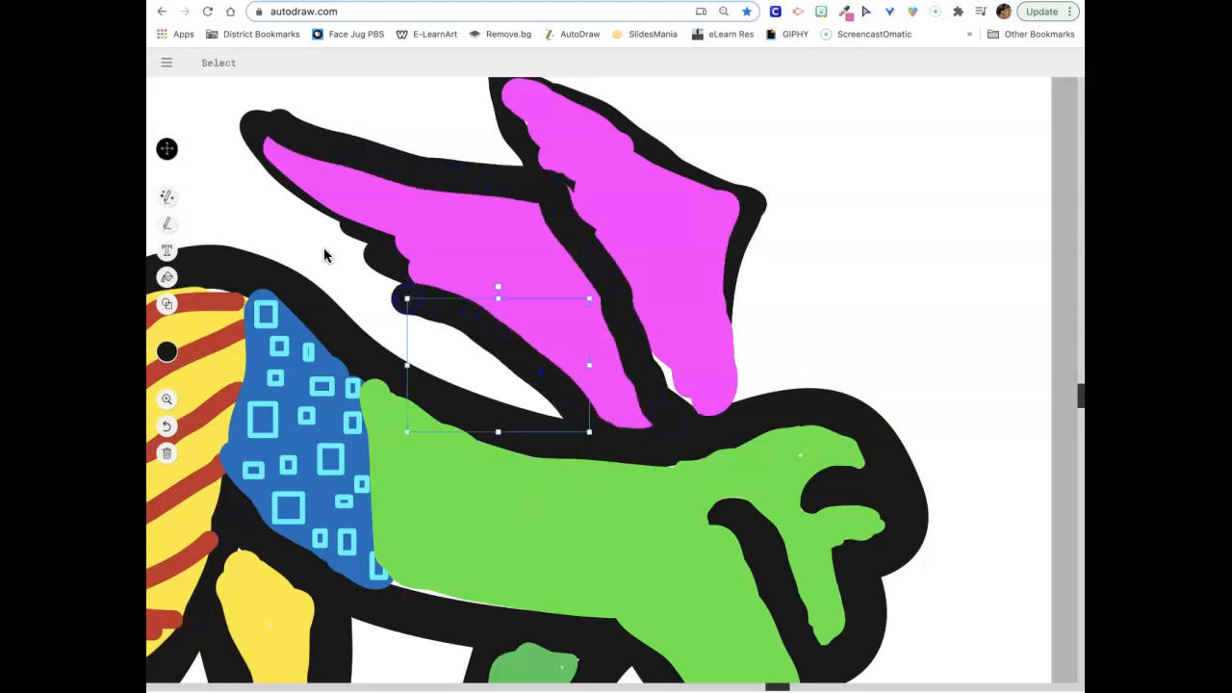
pyautogui.click(250, 122)
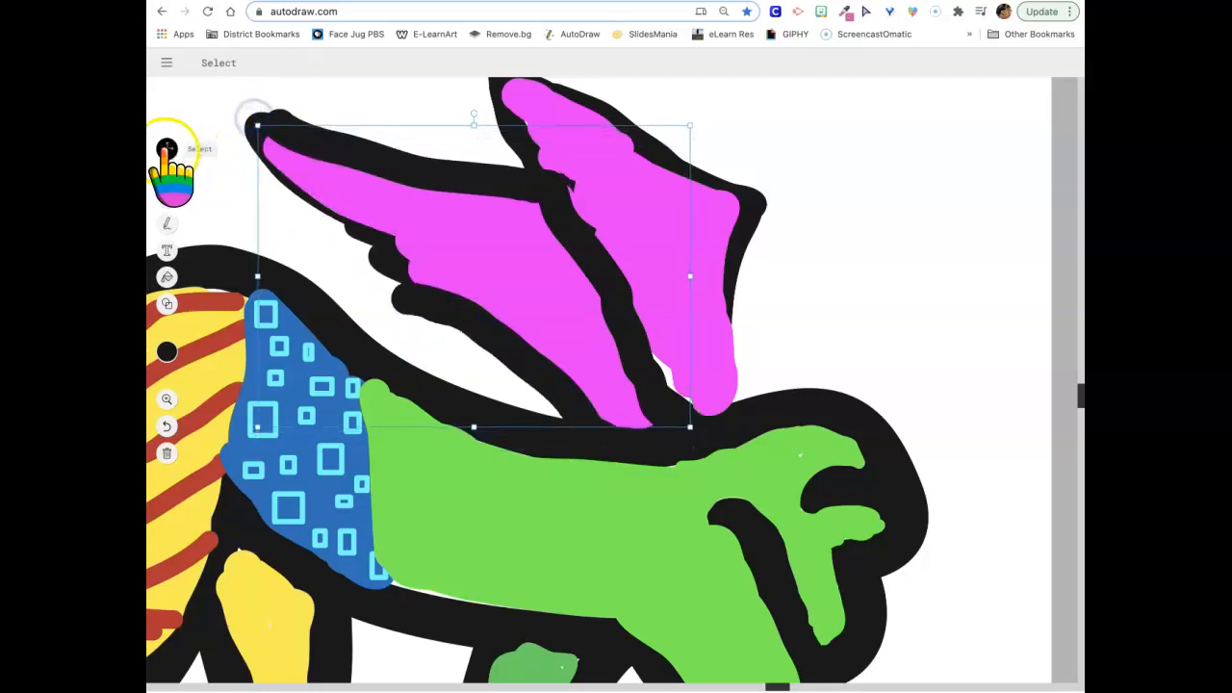
pyautogui.click(247, 157)
pyautogui.moveTo(262, 130)
pyautogui.mouseDown()
pyautogui.moveTo(170, 96)
pyautogui.moveTo(241, 130)
pyautogui.mouseUp()
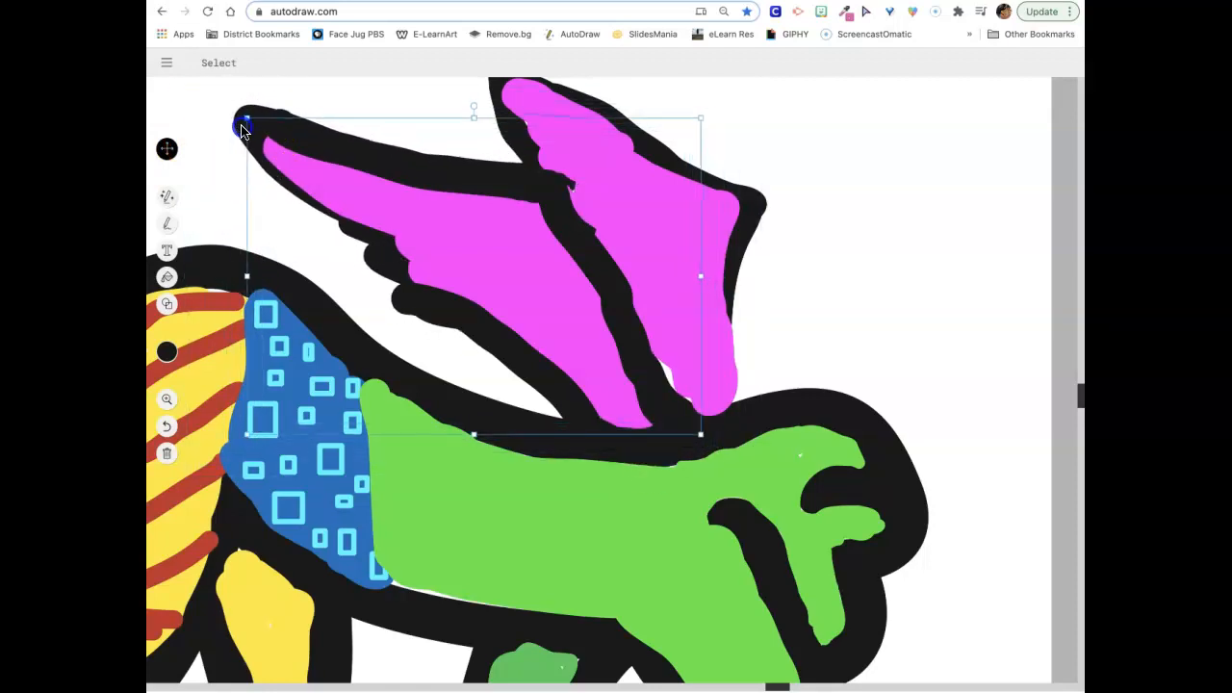
pyautogui.click(167, 425)
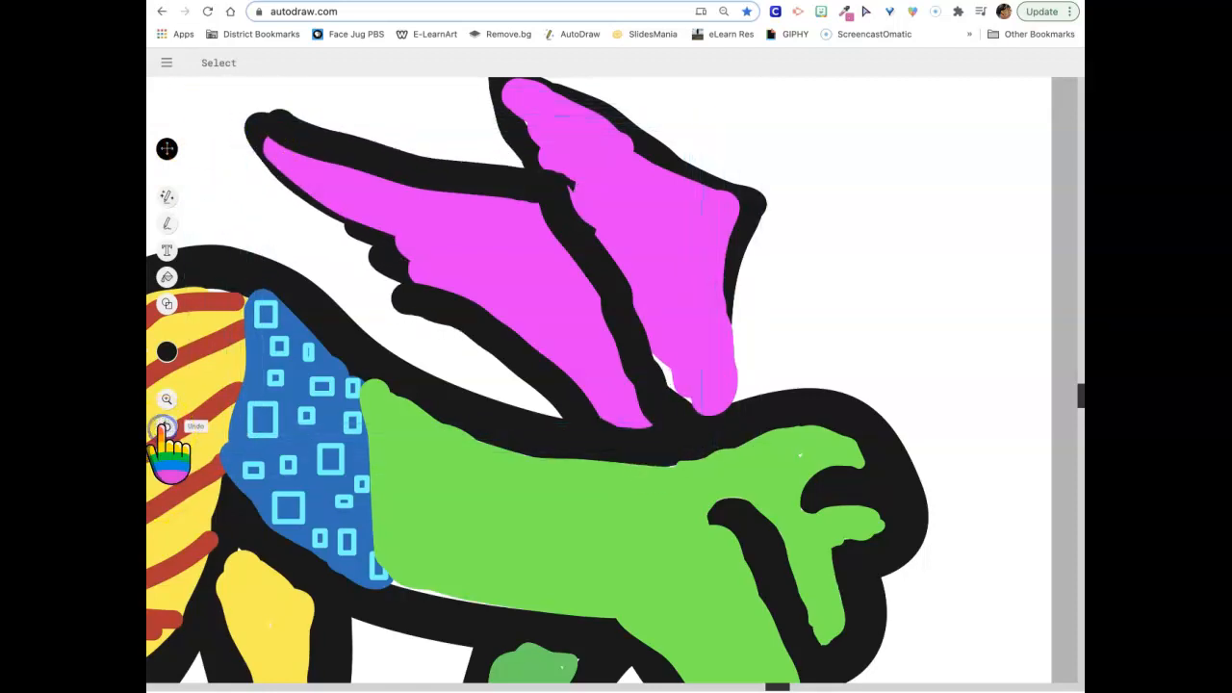
# Thicken the black outline along the front wing's lower edge and the rear wing's inner tip and upper edge.
pyautogui.click(166, 223)
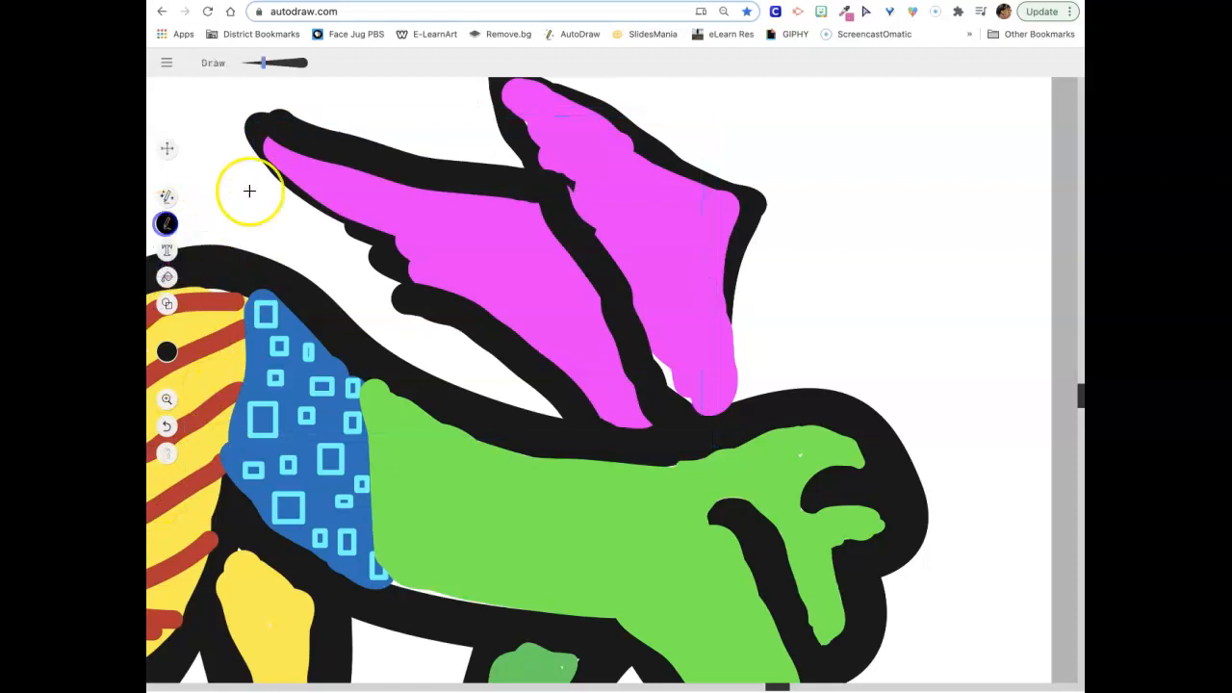
pyautogui.moveTo(266, 174); pyautogui.dragTo(323, 218)
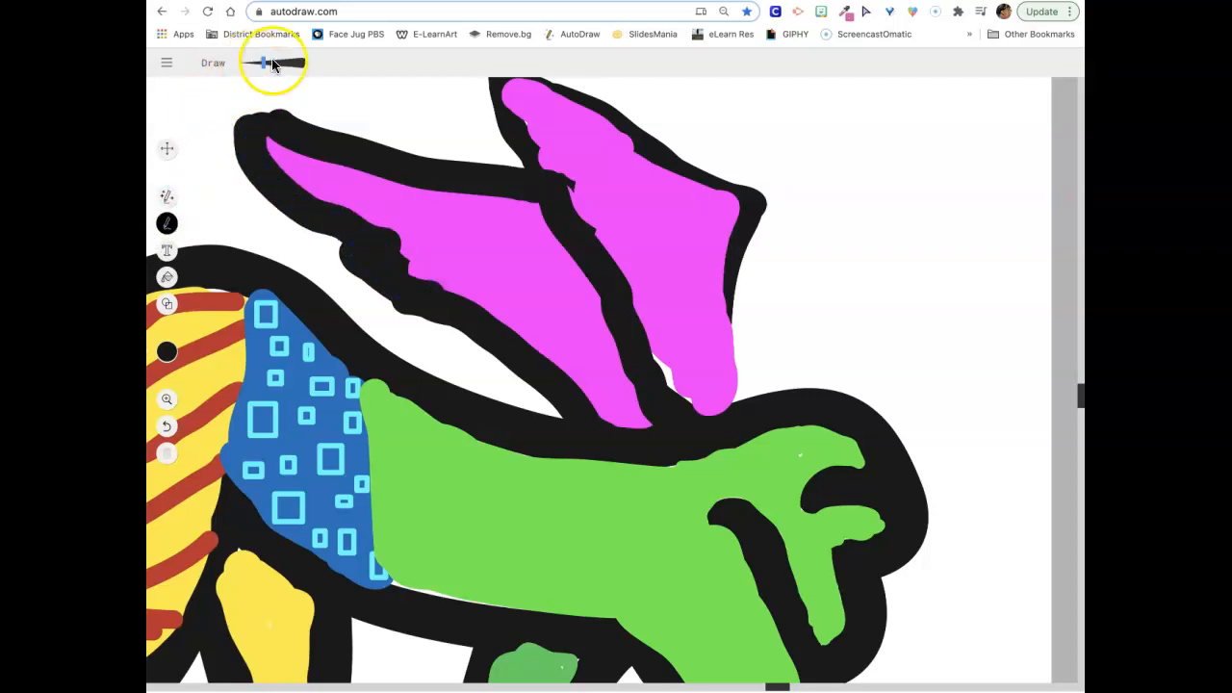
pyautogui.moveTo(507, 97)
pyautogui.mouseDown()
pyautogui.moveTo(495, 87)
pyautogui.moveTo(527, 148)
pyautogui.mouseUp()
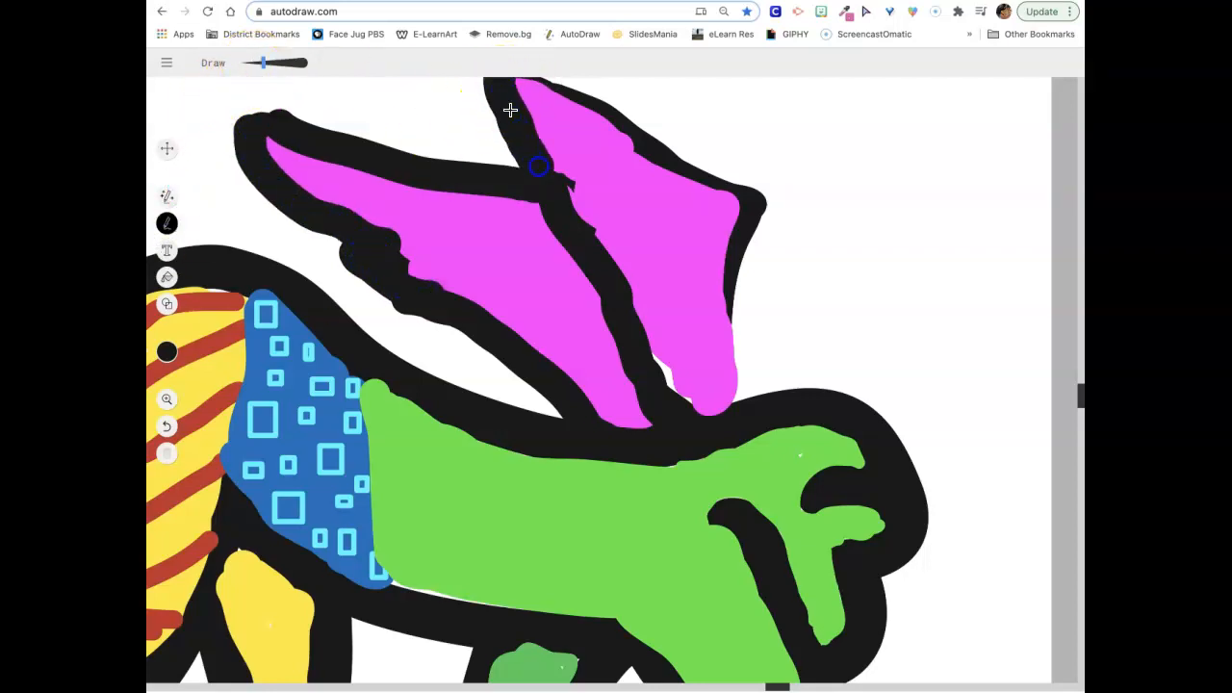
pyautogui.moveTo(553, 81)
pyautogui.mouseDown()
pyautogui.moveTo(629, 115)
pyautogui.moveTo(757, 203)
pyautogui.moveTo(737, 182)
pyautogui.mouseUp()
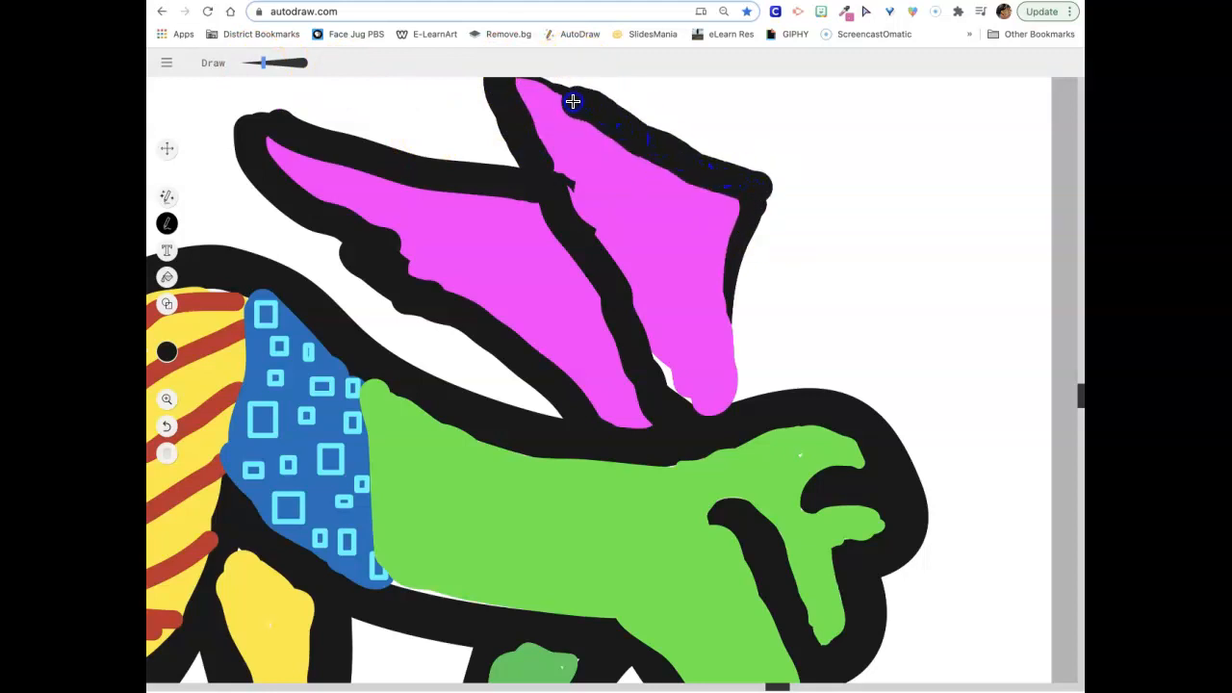
pyautogui.moveTo(573, 101); pyautogui.dragTo(518, 73)
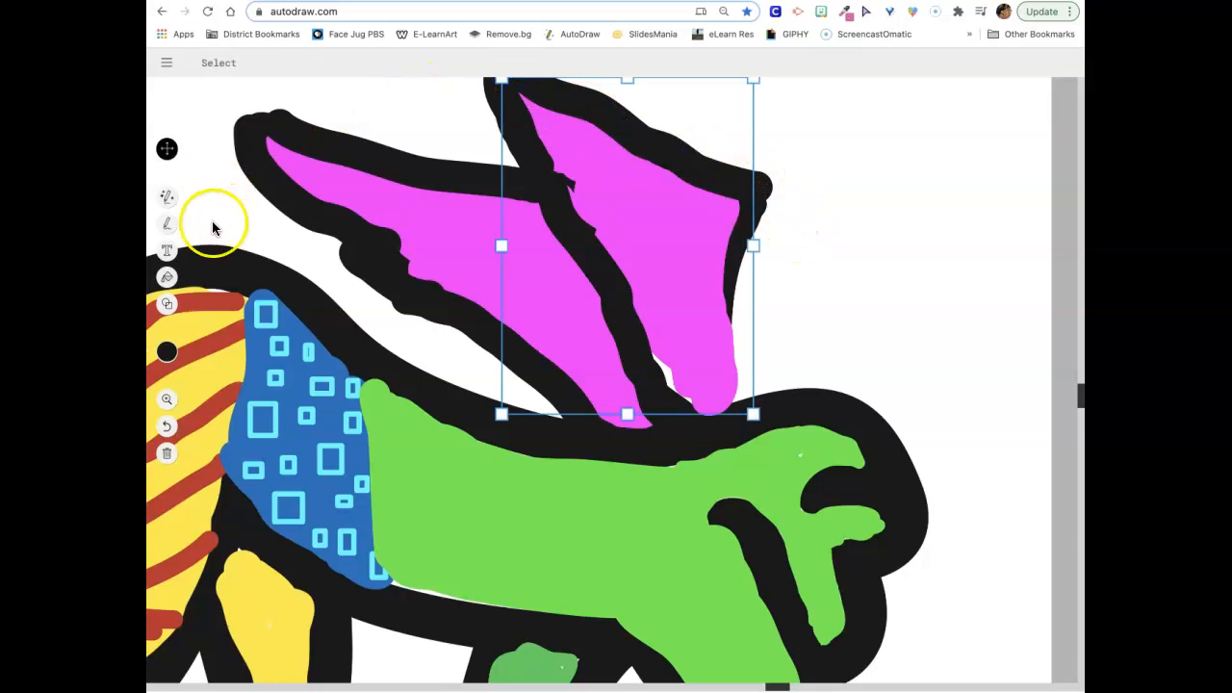
# Redraw the rear wing's outer edge in black down to the back and cover the white gap at its base.
pyautogui.click(166, 224)
pyautogui.moveTo(767, 184); pyautogui.dragTo(751, 218)
pyautogui.moveTo(737, 301); pyautogui.dragTo(735, 370)
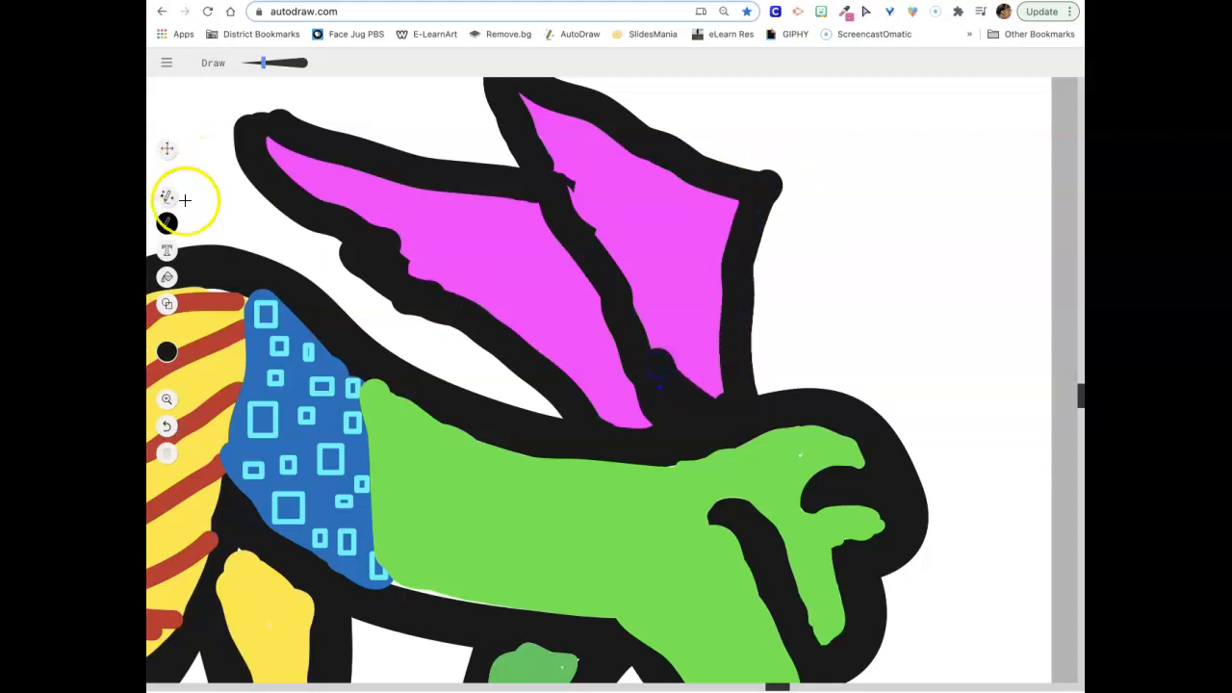
# Draw two curved black feather lines inside each pink wing with a thinner brush.
pyautogui.click(253, 63)
pyautogui.moveTo(330, 211)
pyautogui.mouseDown()
pyautogui.moveTo(382, 234)
pyautogui.moveTo(466, 237)
pyautogui.mouseUp()
pyautogui.moveTo(401, 272); pyautogui.dragTo(486, 286)
pyautogui.moveTo(539, 152)
pyautogui.mouseDown()
pyautogui.moveTo(576, 187)
pyautogui.moveTo(636, 210)
pyautogui.moveTo(608, 247)
pyautogui.moveTo(667, 265)
pyautogui.mouseUp()
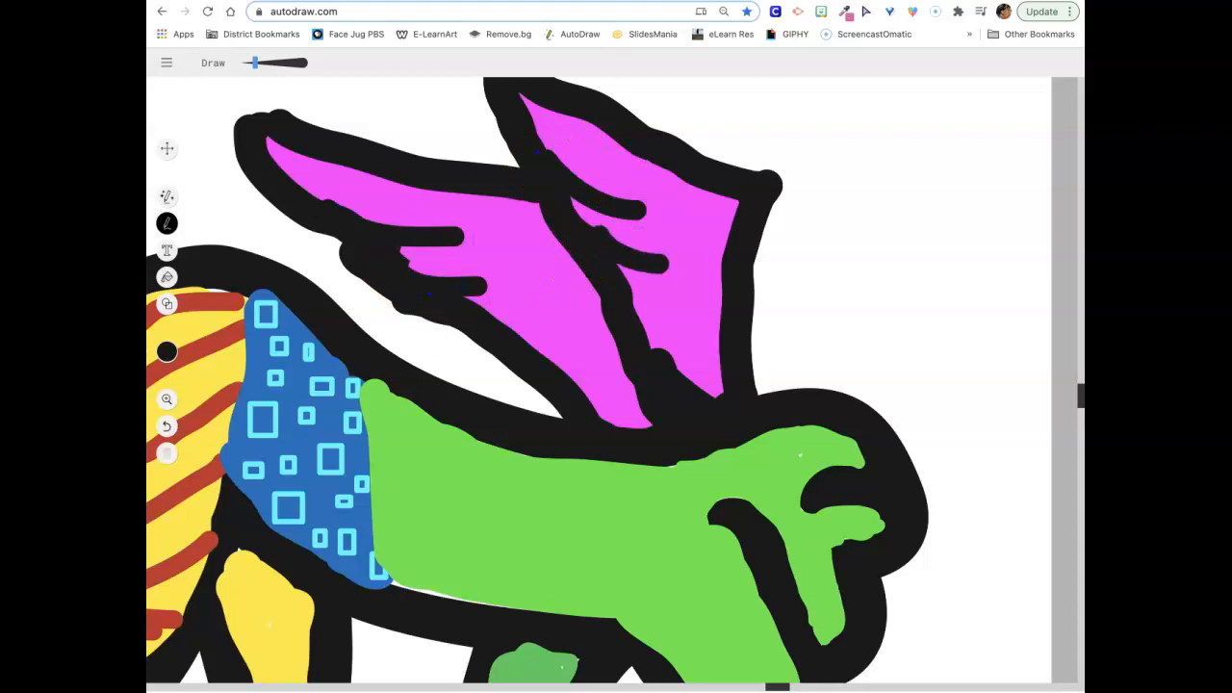
# Scatter five small yellow circle outlines across the upper half of the front wing.
pyautogui.click(168, 349)
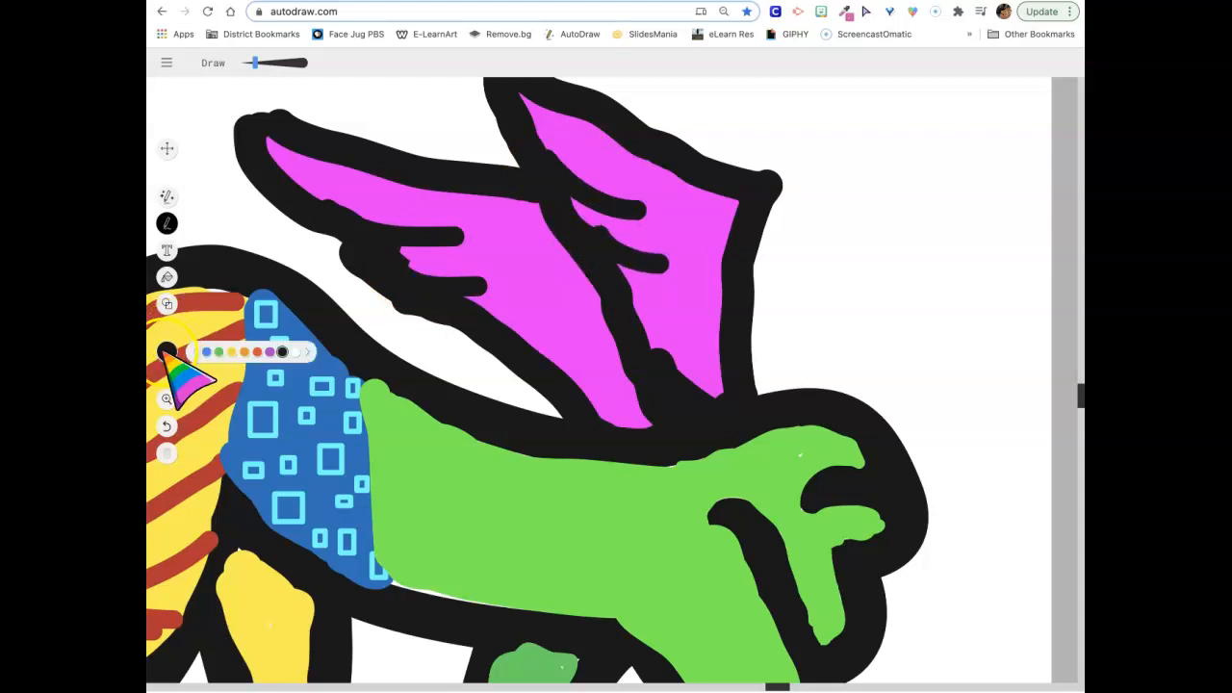
pyautogui.click(231, 352)
pyautogui.click(166, 303)
pyautogui.click(254, 62)
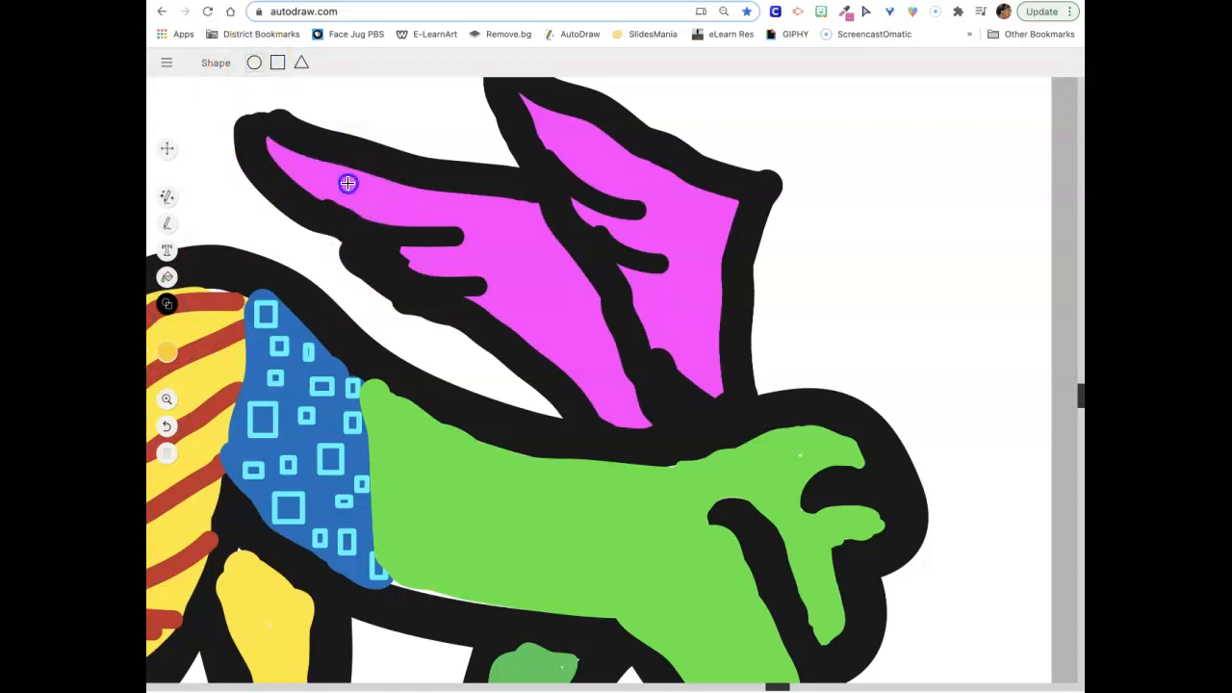
pyautogui.click(417, 219)
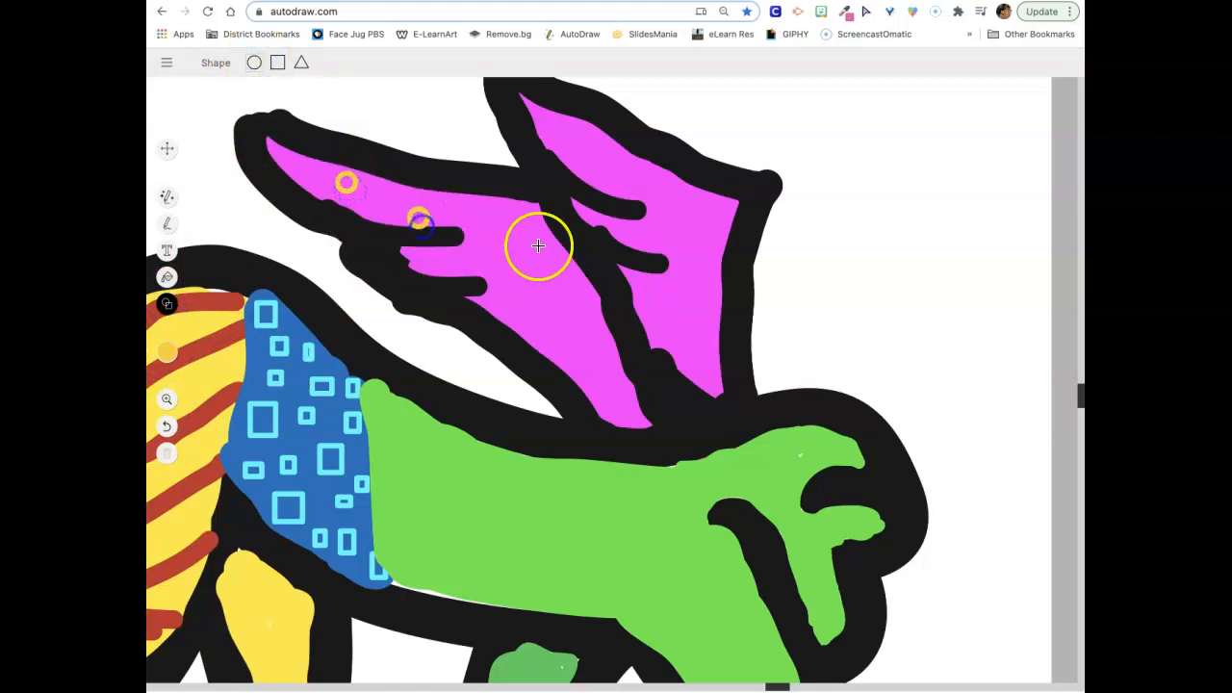
pyautogui.moveTo(502, 220); pyautogui.dragTo(503, 236)
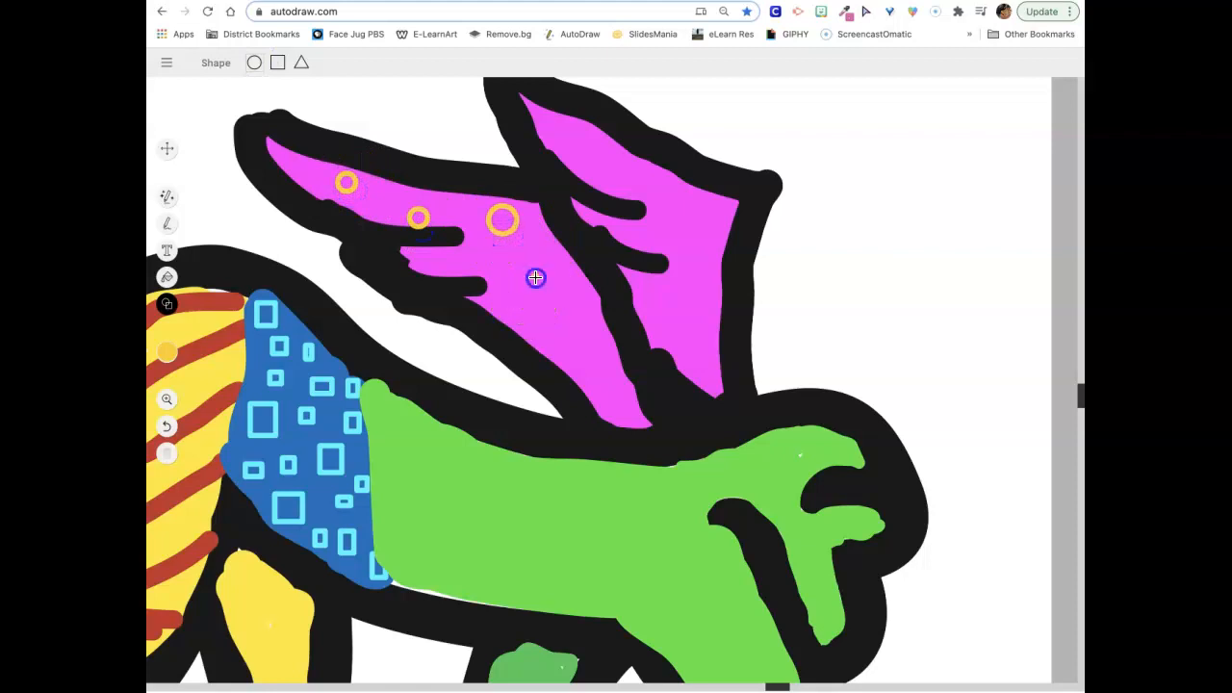
pyautogui.click(456, 247)
# Add three yellow circle outlines near the tip of the rear wing, above its upper feather line.
pyautogui.click(599, 132)
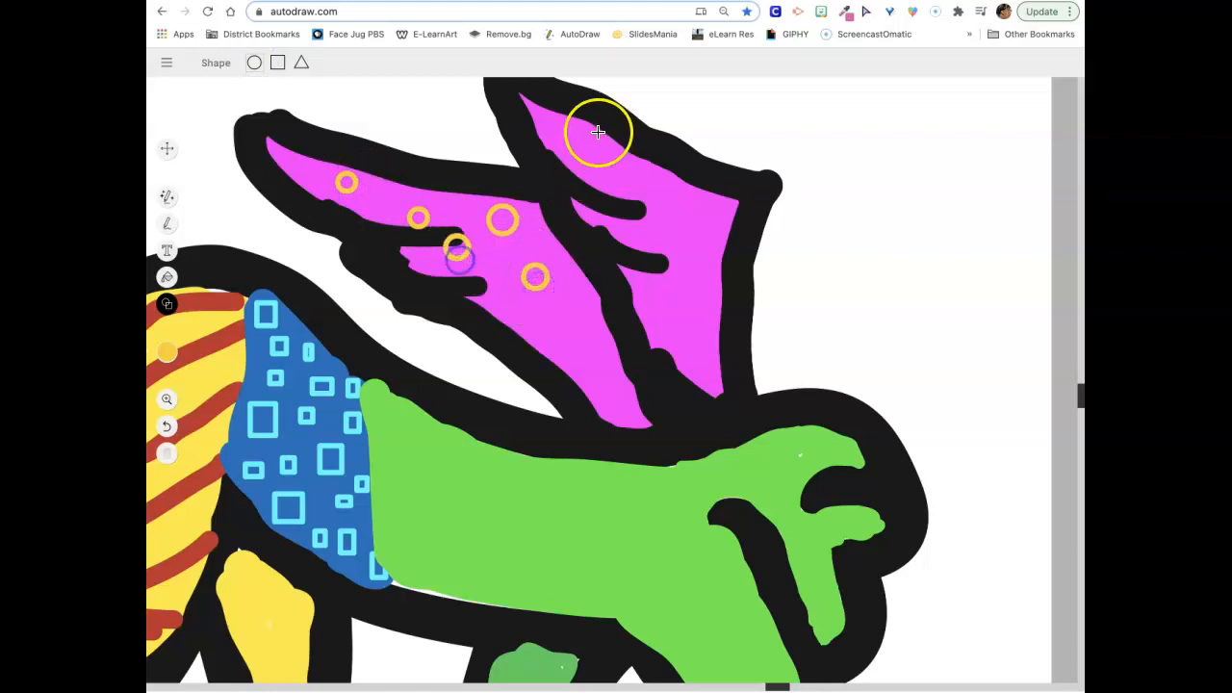
pyautogui.click(641, 177)
pyautogui.click(587, 169)
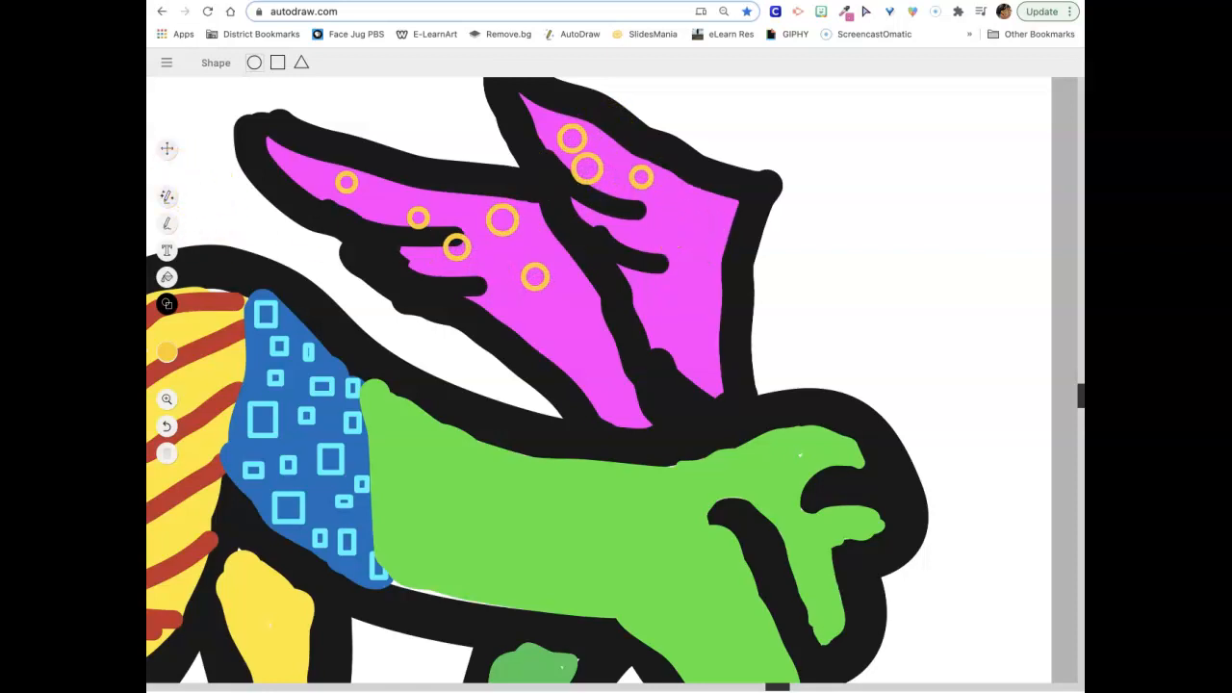
# Fill the circle nearest the front wing's tip with yellow and paste six copies of it diagonally down the wing.
pyautogui.click(167, 277)
pyautogui.click(346, 180)
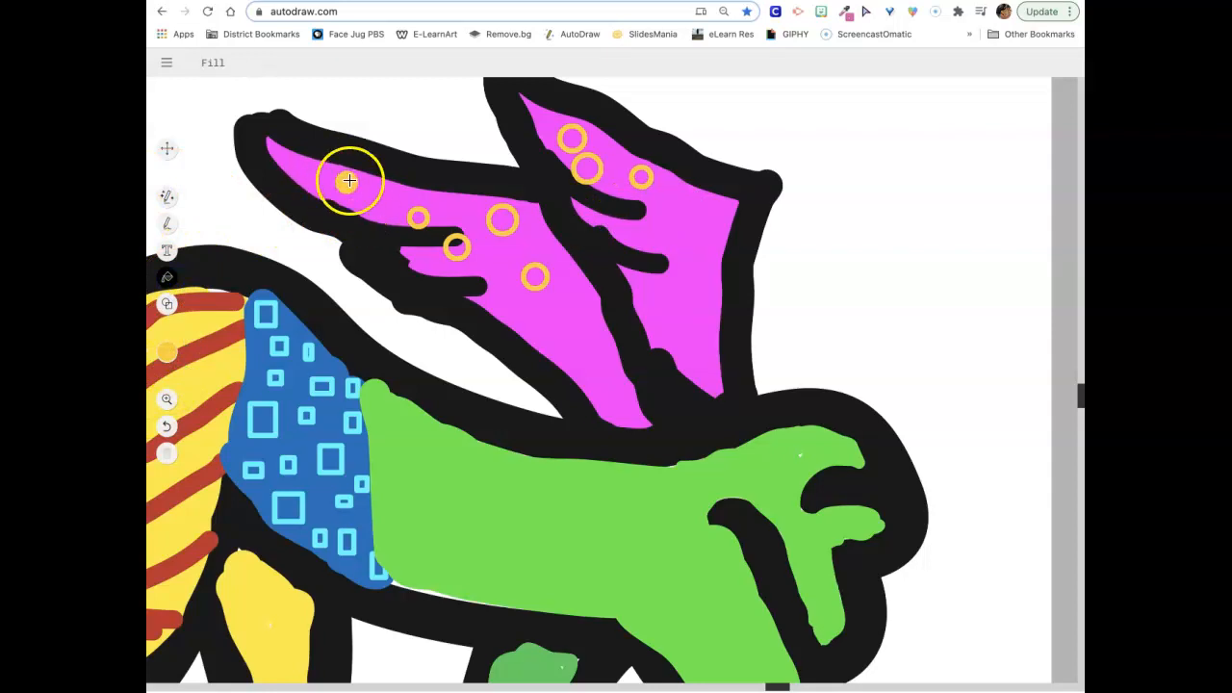
pyautogui.click(166, 148)
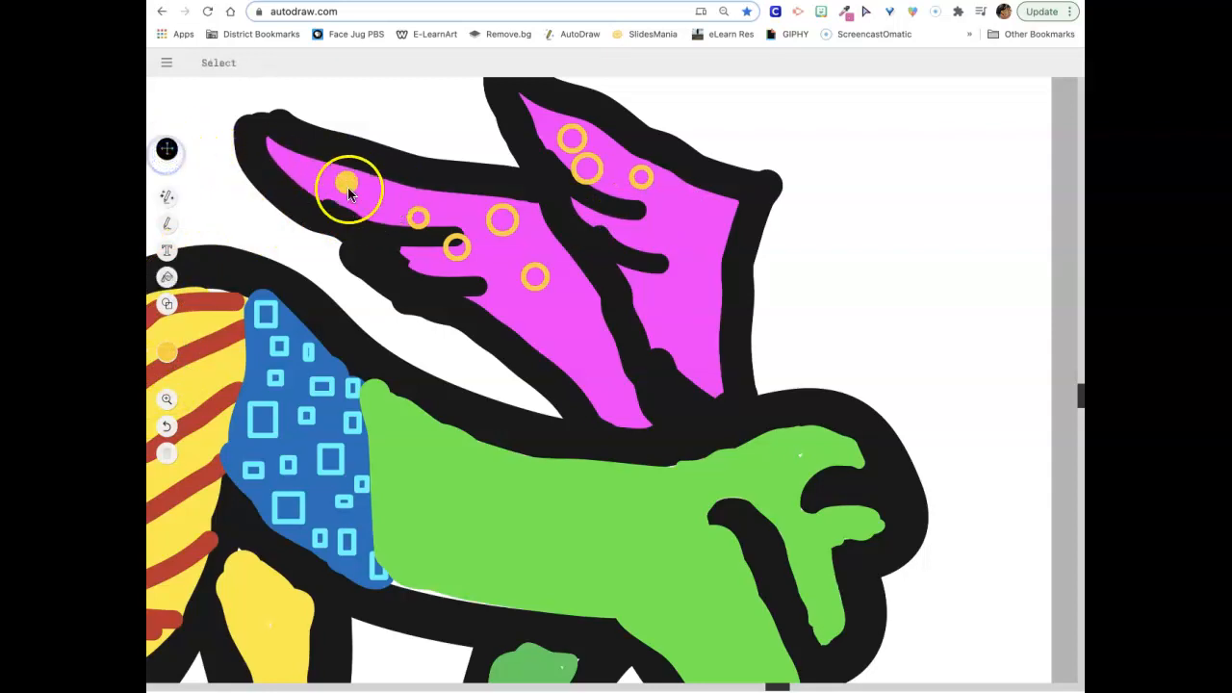
pyautogui.click(348, 187)
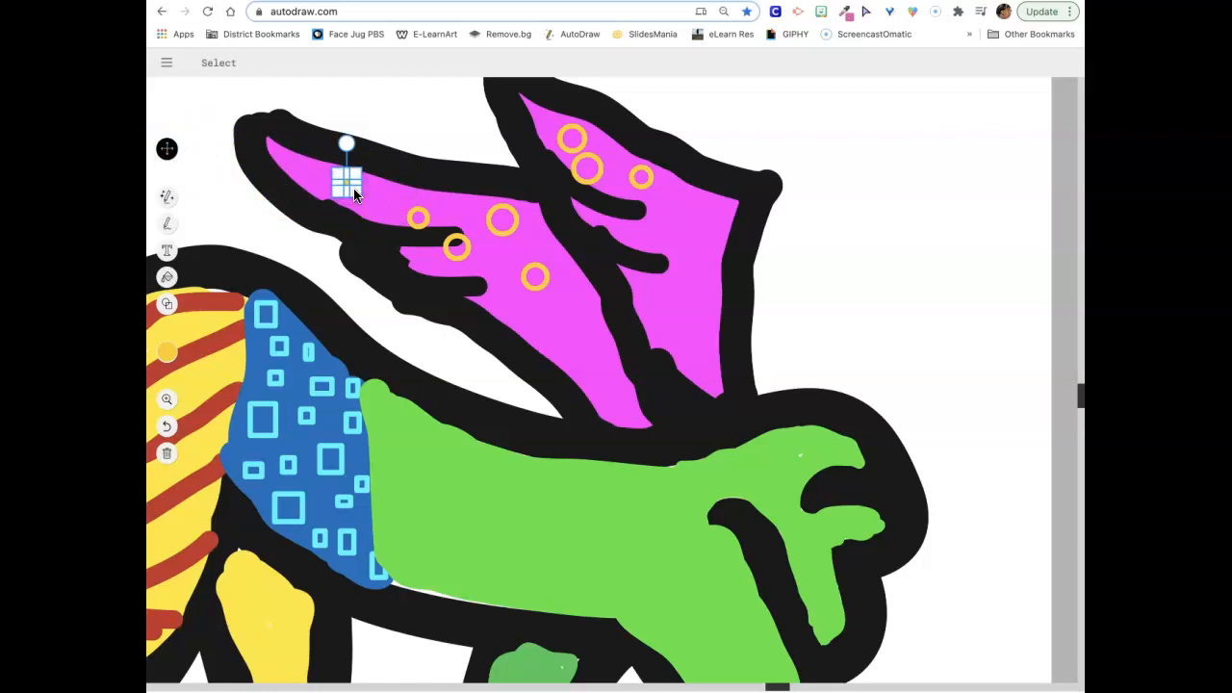
pyautogui.moveTo(354, 194); pyautogui.dragTo(376, 207)
pyautogui.press('super+v')
pyautogui.press('super+v')
pyautogui.press('super+v')
pyautogui.press('super+v')
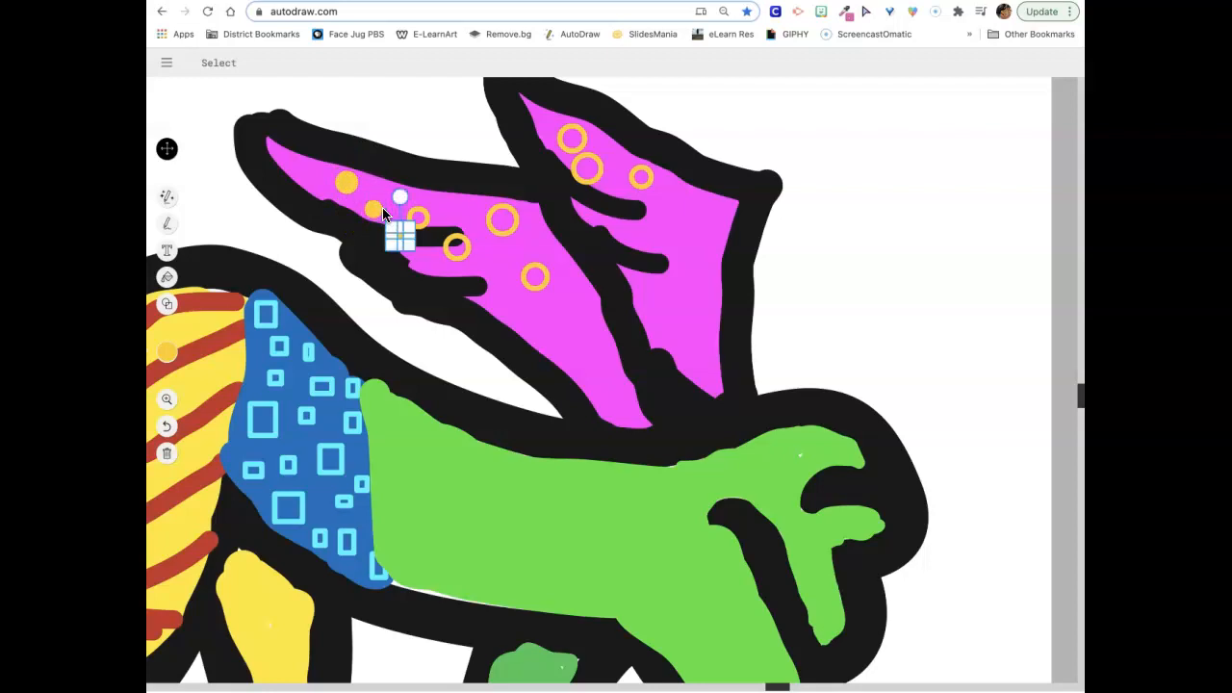
pyautogui.press('super+v')
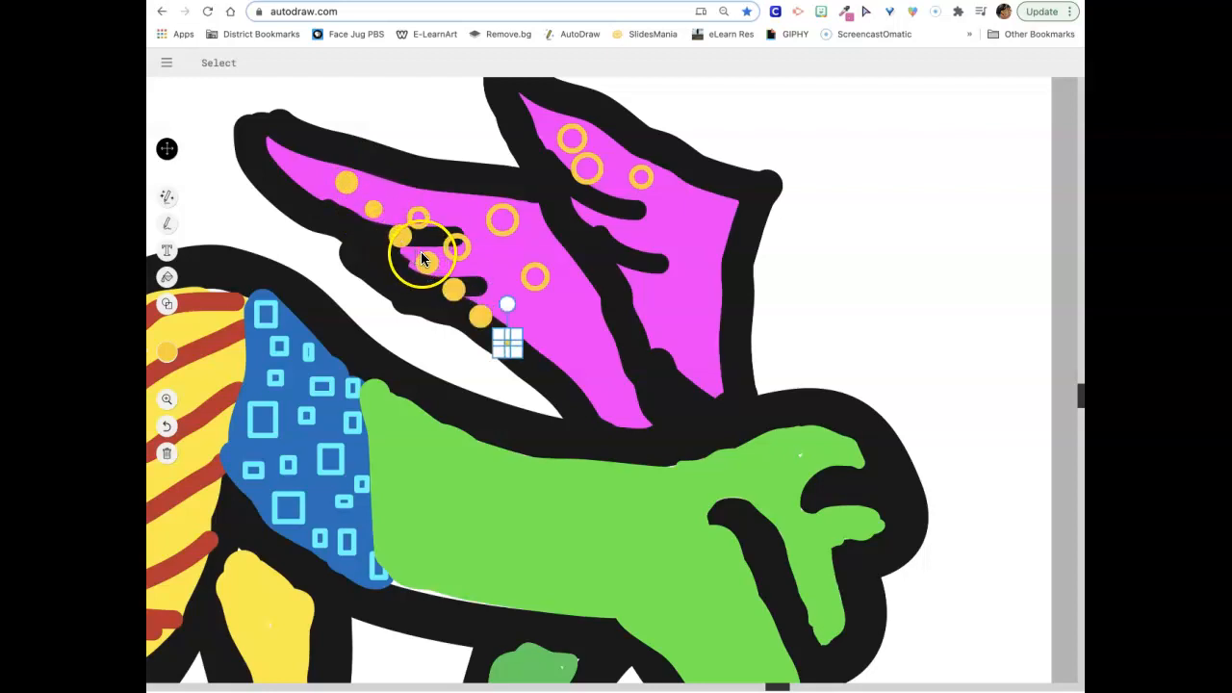
# Shift the three lowest solid yellow dots sideways off the front wing's black edge and onto its pink area.
pyautogui.press('Right')
pyautogui.press('Right')
pyautogui.press('Right')
pyautogui.press('Right')
pyautogui.click(481, 318)
pyautogui.press('Right')
pyautogui.press('Right')
pyautogui.press('Right')
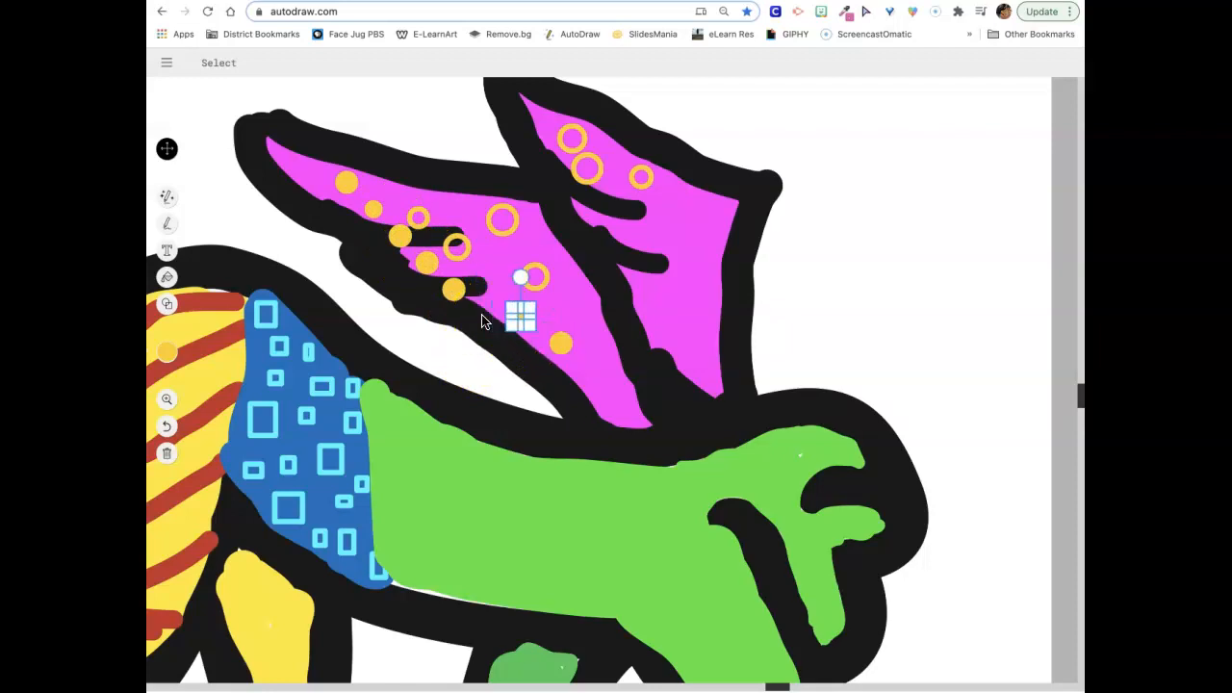
pyautogui.click(453, 288)
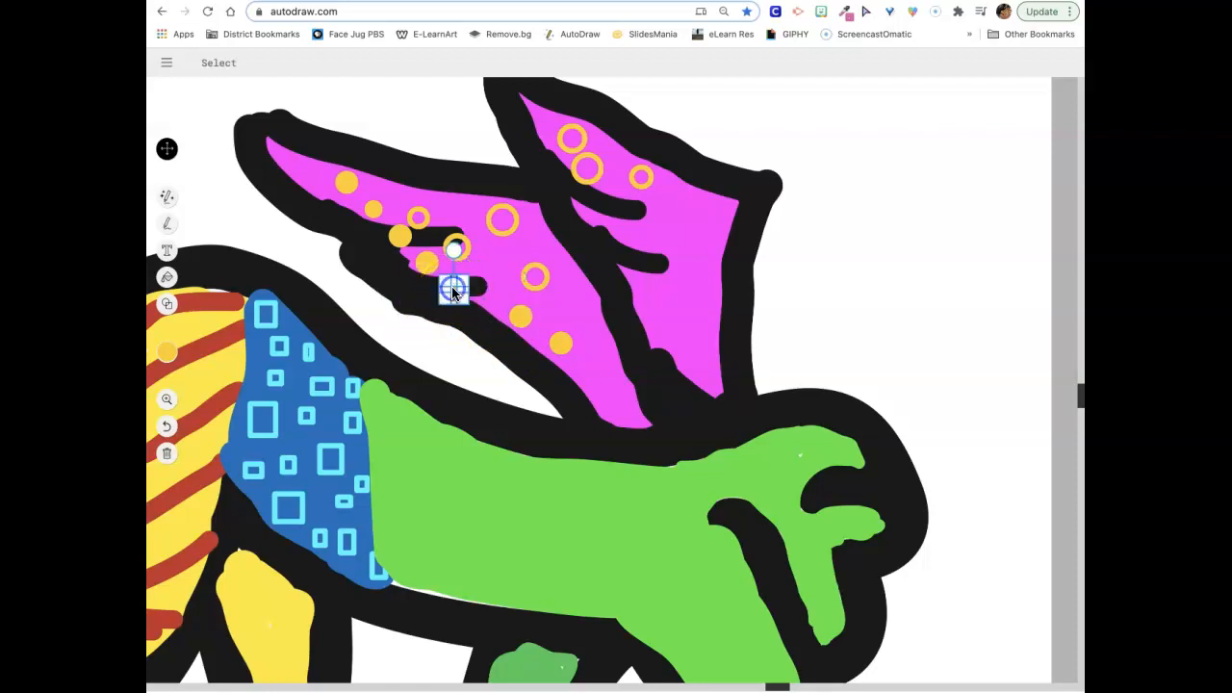
pyautogui.press('Right')
pyautogui.press('Right')
pyautogui.press('Right')
pyautogui.press('Right')
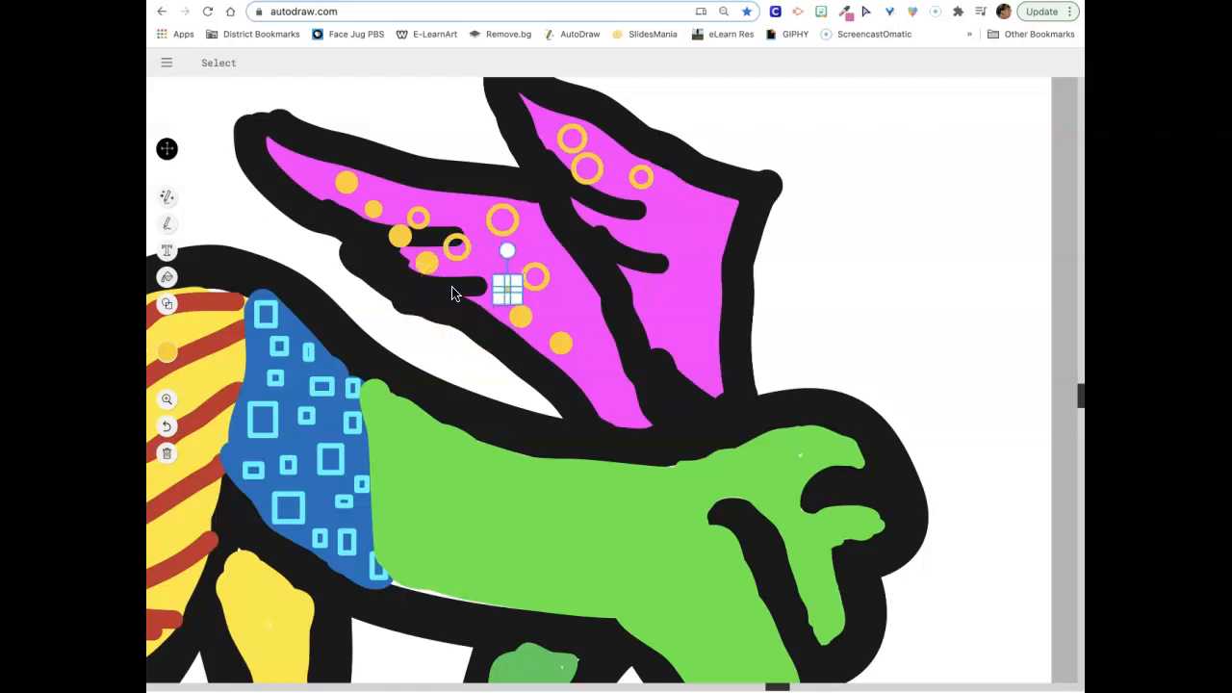
# Paste another solid yellow dot, move it onto the rear wing and stretch it taller.
pyautogui.click(536, 250)
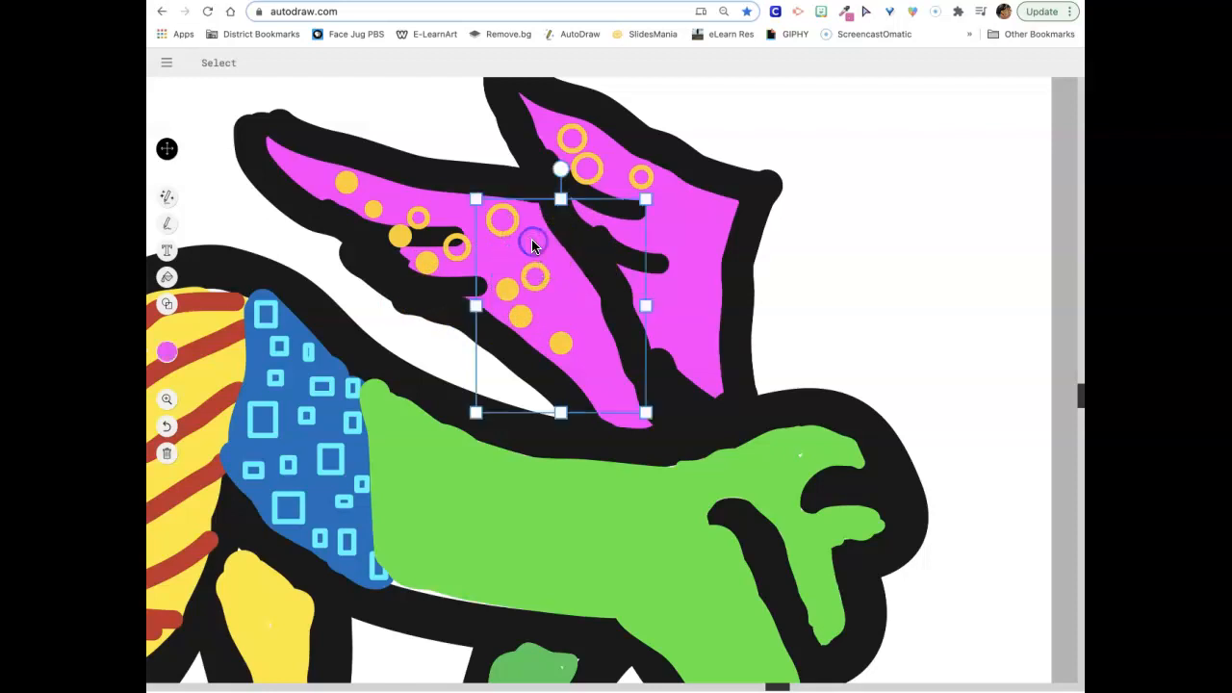
pyautogui.click(684, 217)
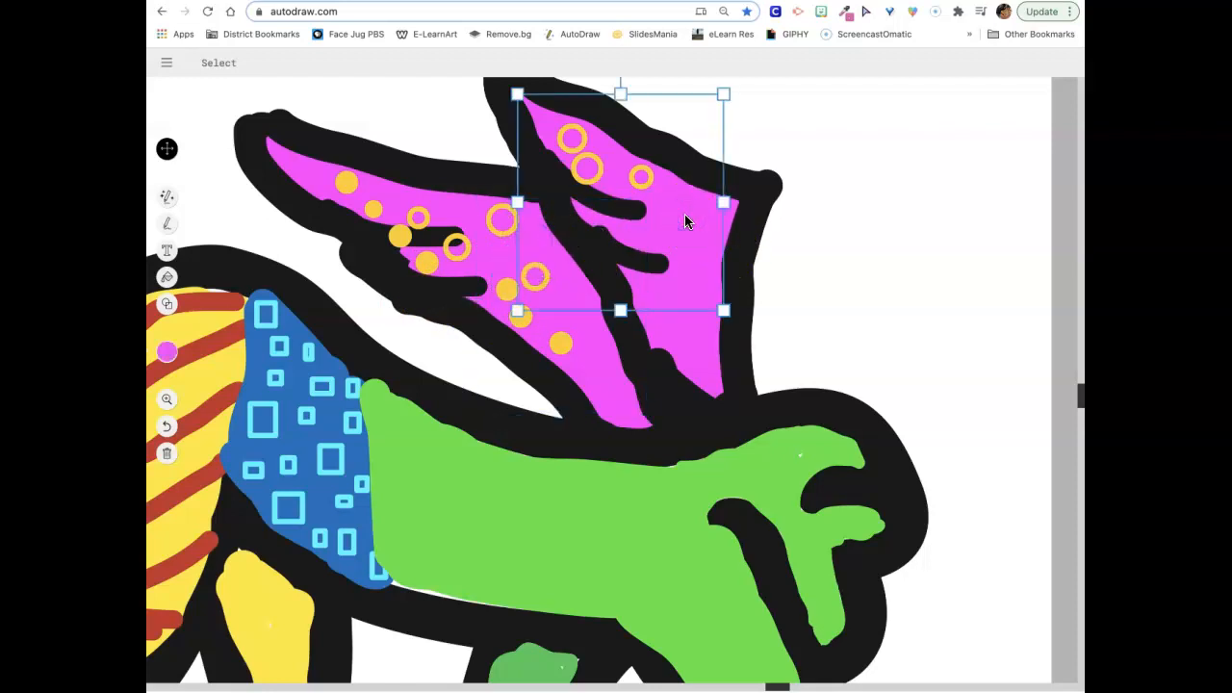
pyautogui.press('super+v')
pyautogui.moveTo(530, 372); pyautogui.dragTo(578, 334)
pyautogui.moveTo(543, 372); pyautogui.dragTo(650, 189)
pyautogui.moveTo(598, 149); pyautogui.dragTo(625, 222)
pyautogui.click(643, 144)
pyautogui.click(637, 189)
pyautogui.moveTo(663, 214); pyautogui.dragTo(637, 207)
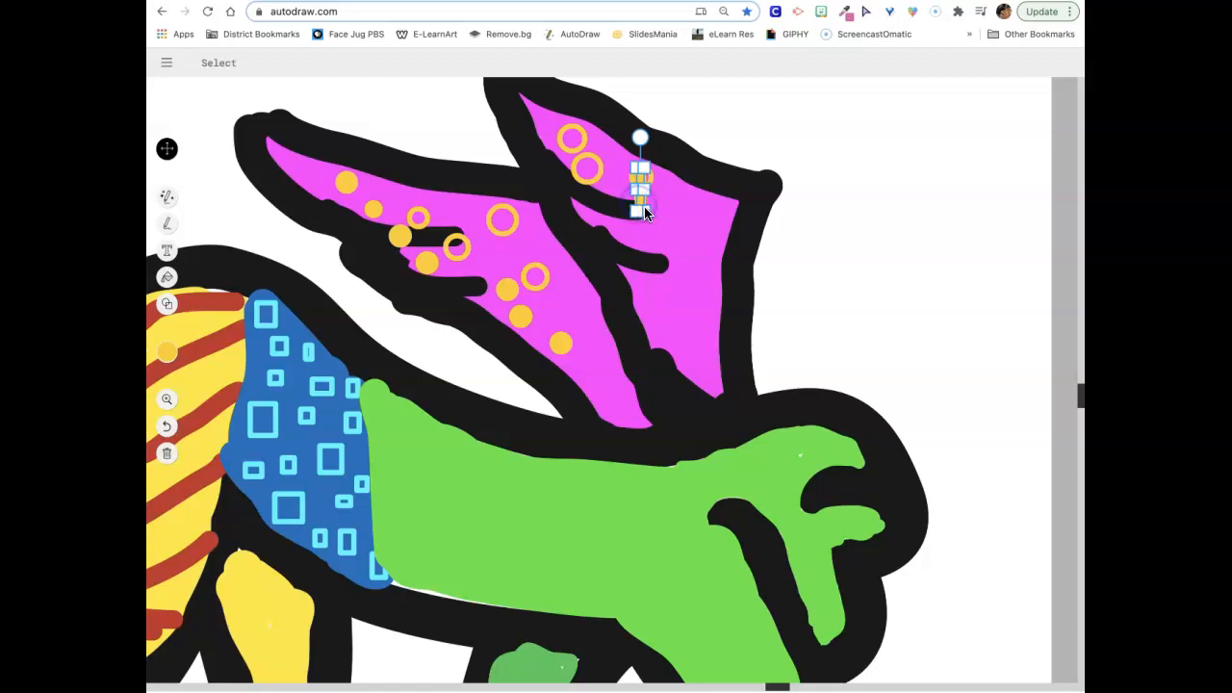
# Move the stretched yellow dot beside the rear wing's feather lines and widen it into a large circle.
pyautogui.press('Down')
pyautogui.press('Down')
pyautogui.press('Right')
pyautogui.press('Right')
pyautogui.press('Right')
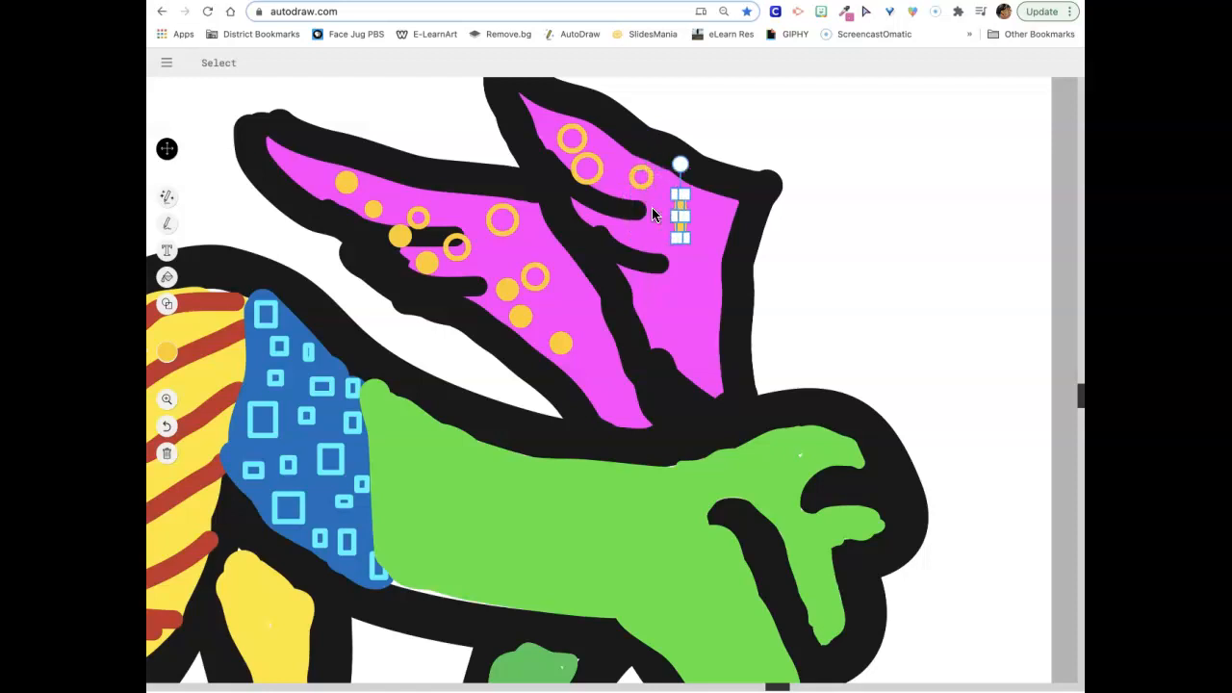
pyautogui.moveTo(675, 215); pyautogui.dragTo(662, 219)
pyautogui.click(684, 286)
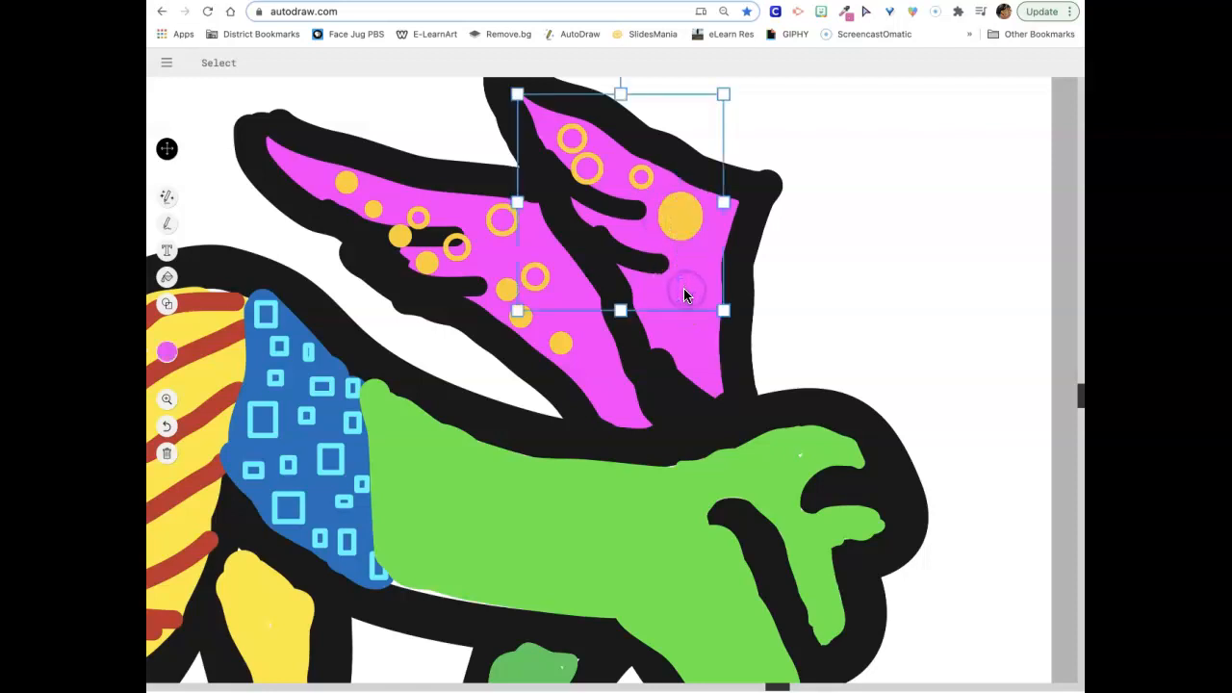
pyautogui.click(699, 350)
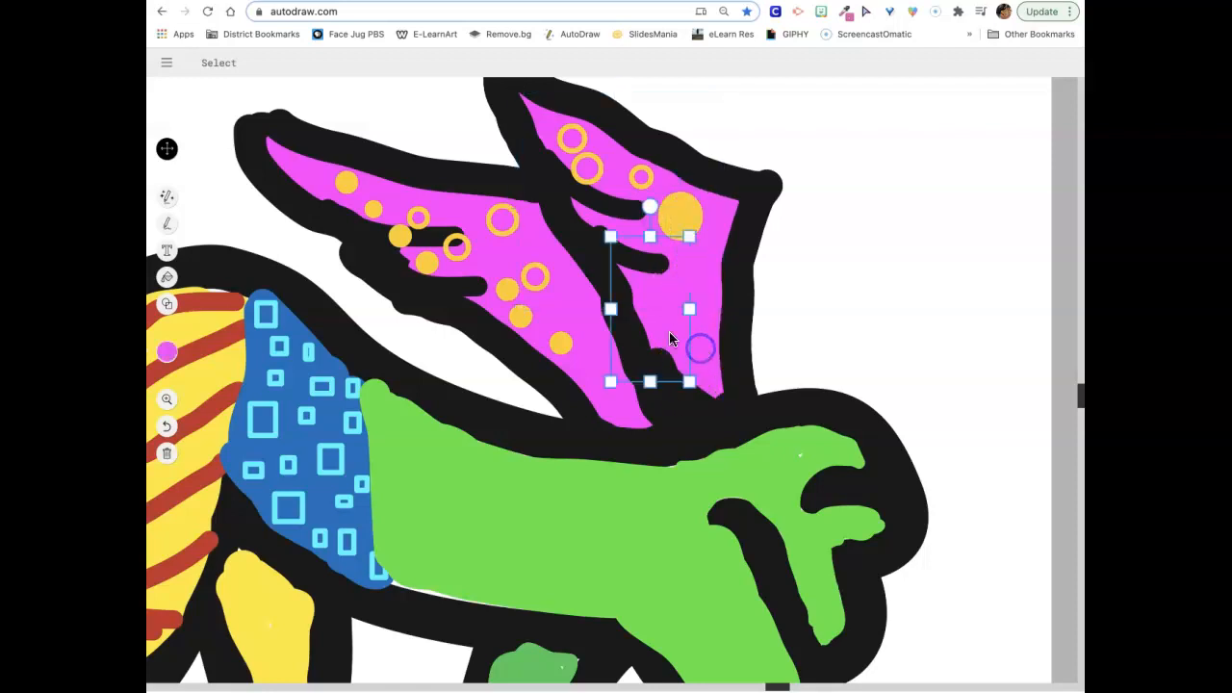
# Add four yellow circle outlines to the lower part of the rear wing, below the large solid dot.
pyautogui.click(166, 304)
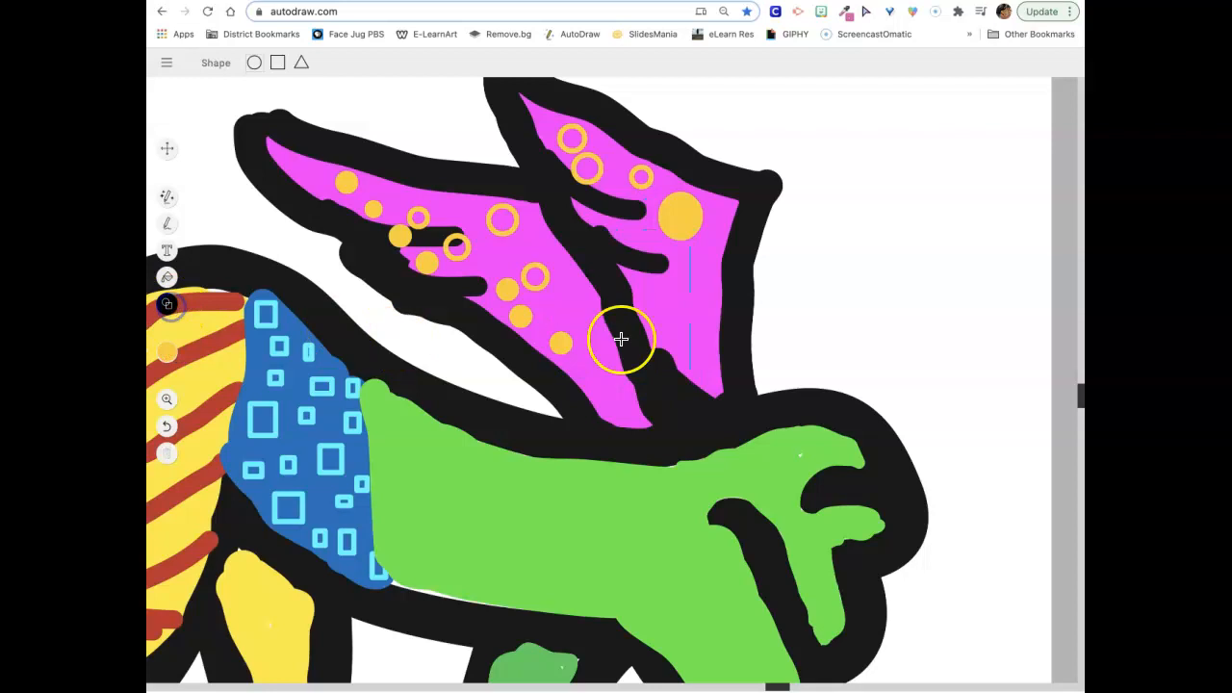
pyautogui.click(706, 260)
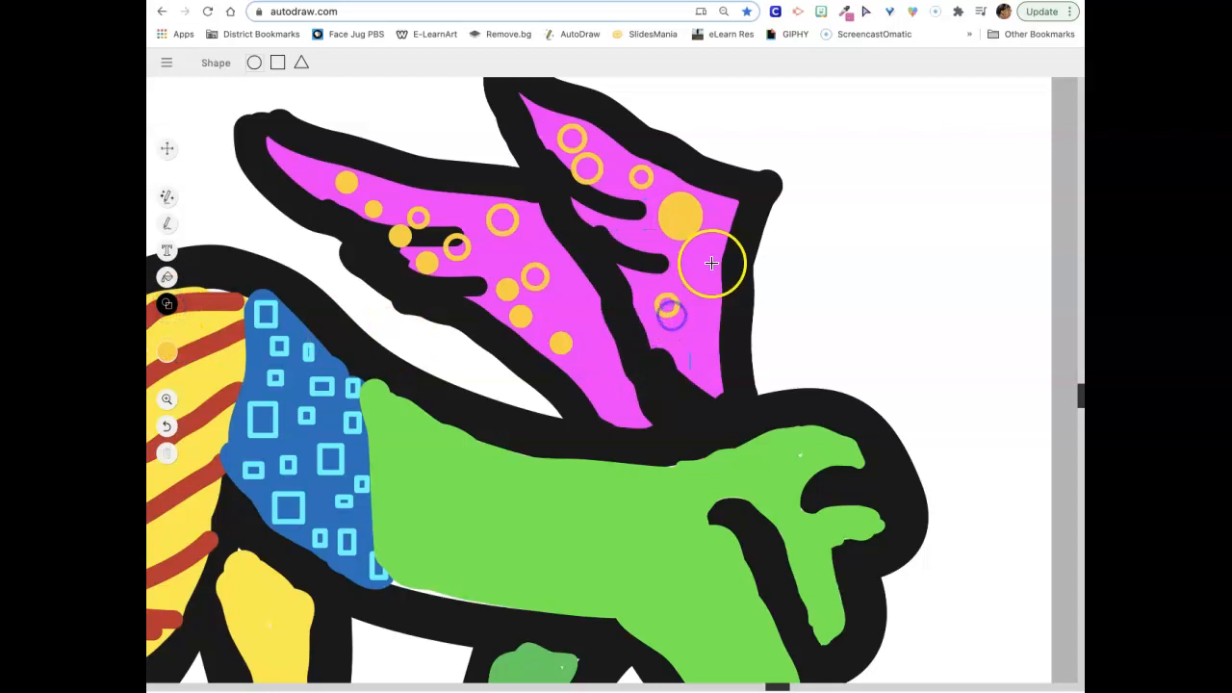
pyautogui.click(693, 320)
pyautogui.click(700, 366)
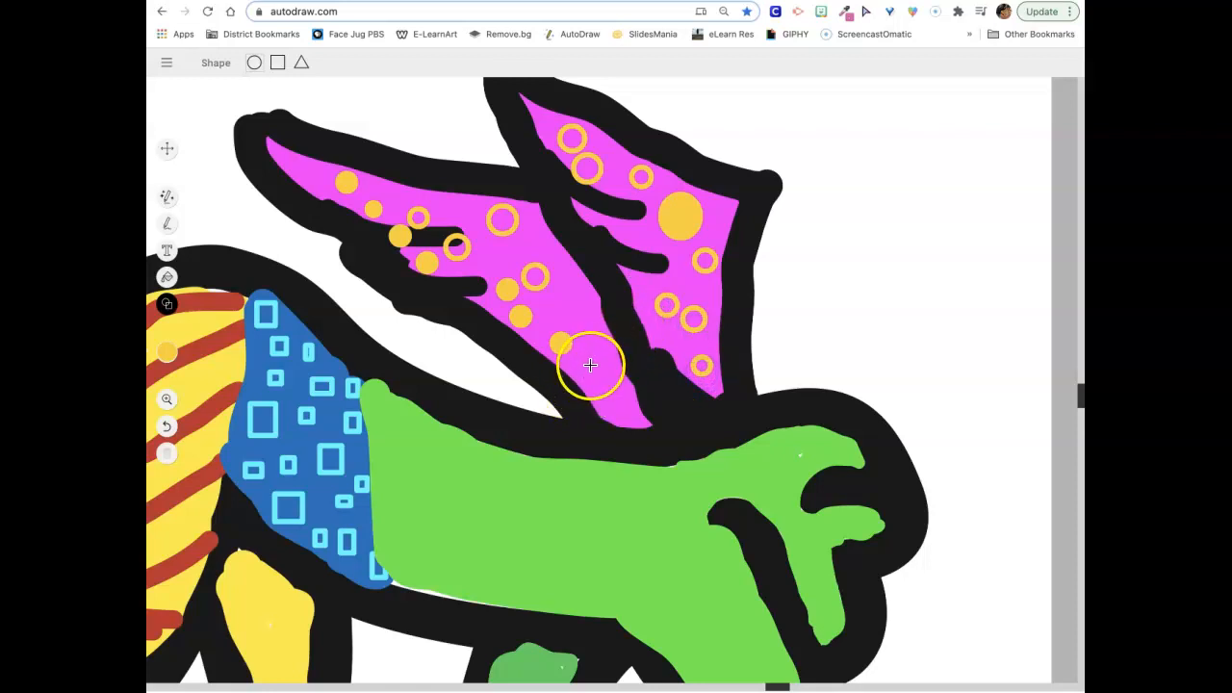
# Add three yellow circle outlines to the front wing's lower part and a small one between the rear wing's feather lines.
pyautogui.moveTo(569, 300); pyautogui.dragTo(570, 301)
pyautogui.moveTo(599, 343); pyautogui.dragTo(597, 358)
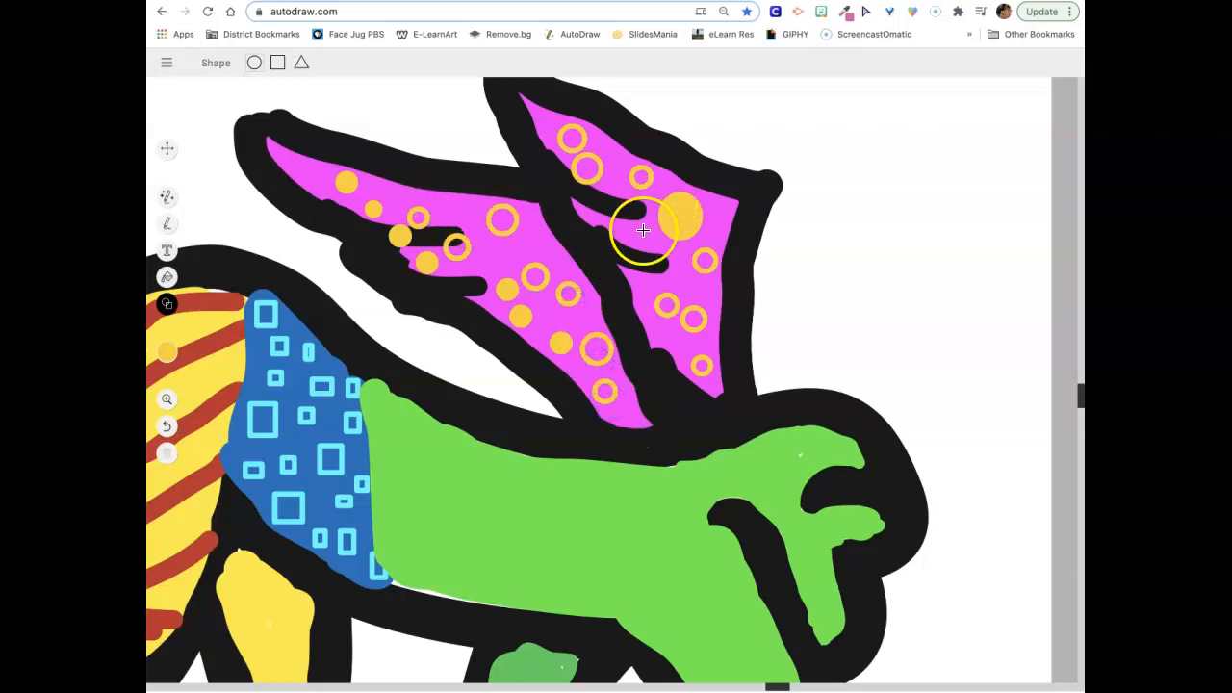
pyautogui.moveTo(629, 232); pyautogui.dragTo(628, 231)
# Fill three of the circle outlines on each wing with solid yellow.
pyautogui.click(168, 277)
pyautogui.click(501, 220)
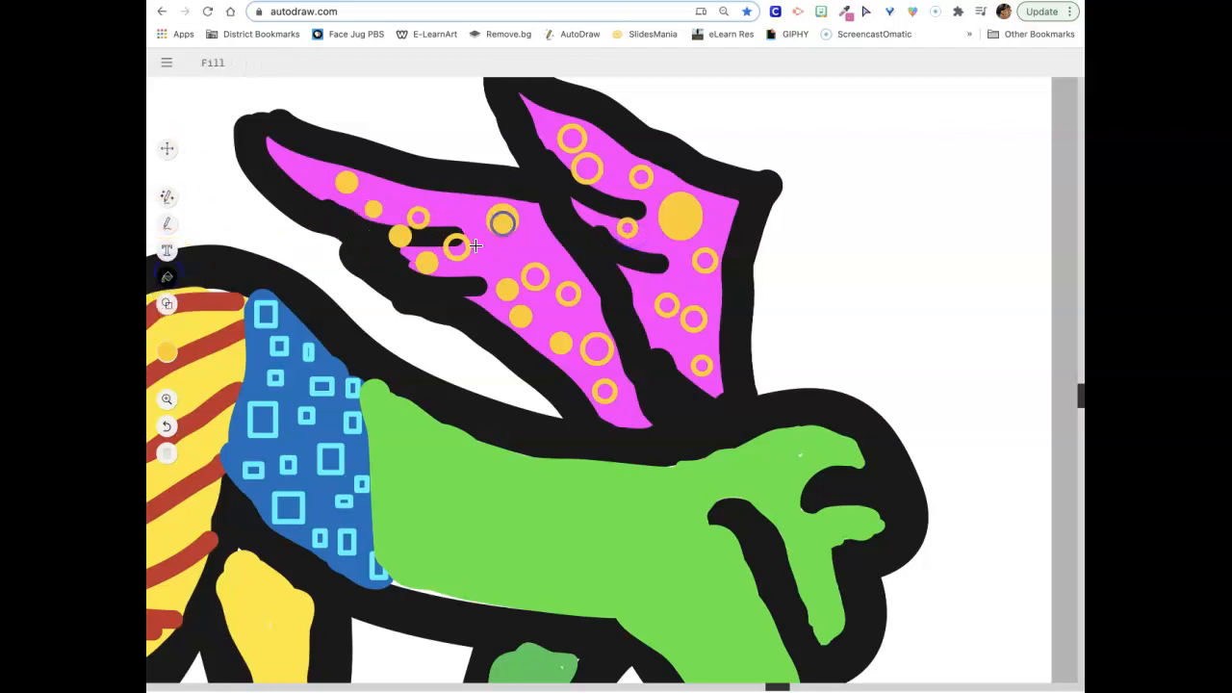
pyautogui.click(569, 292)
pyautogui.click(695, 318)
pyautogui.click(626, 227)
pyautogui.click(571, 136)
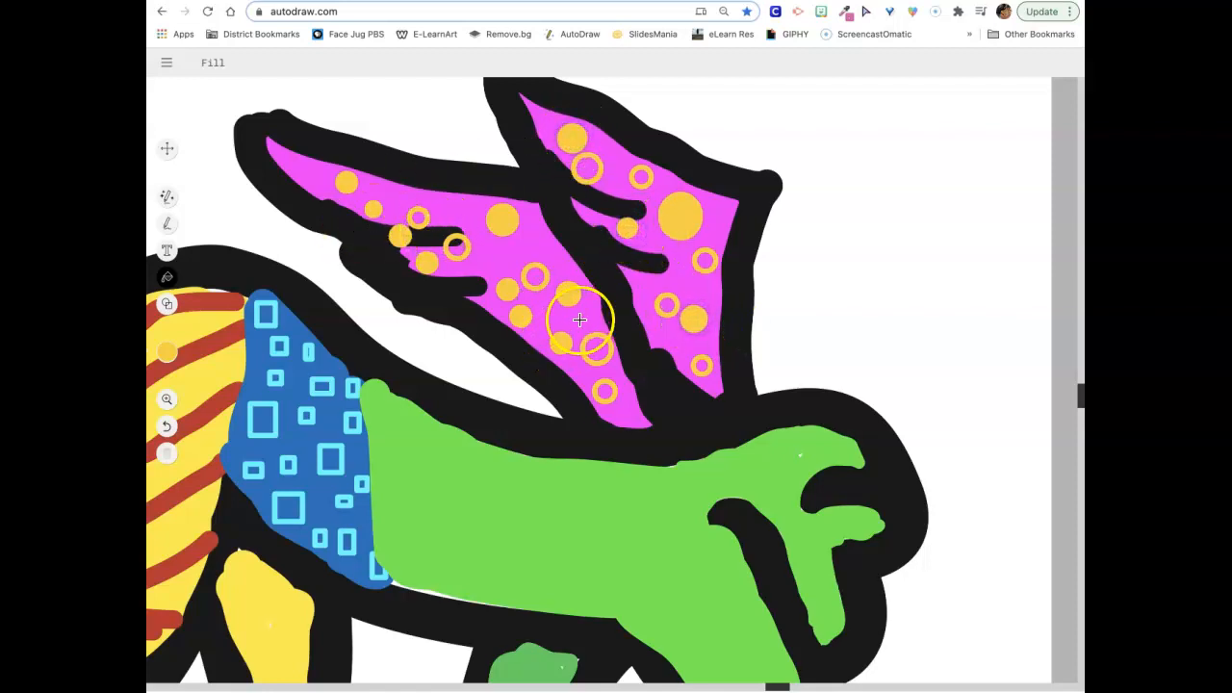
pyautogui.click(536, 275)
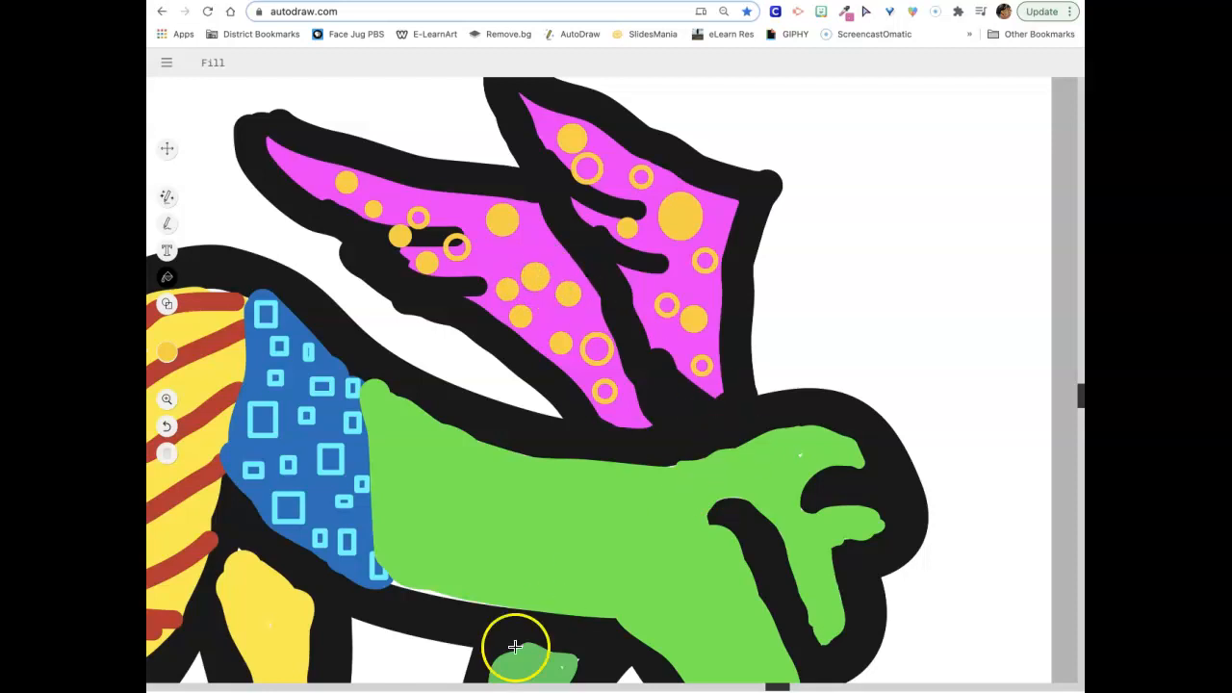
pyautogui.click(829, 529)
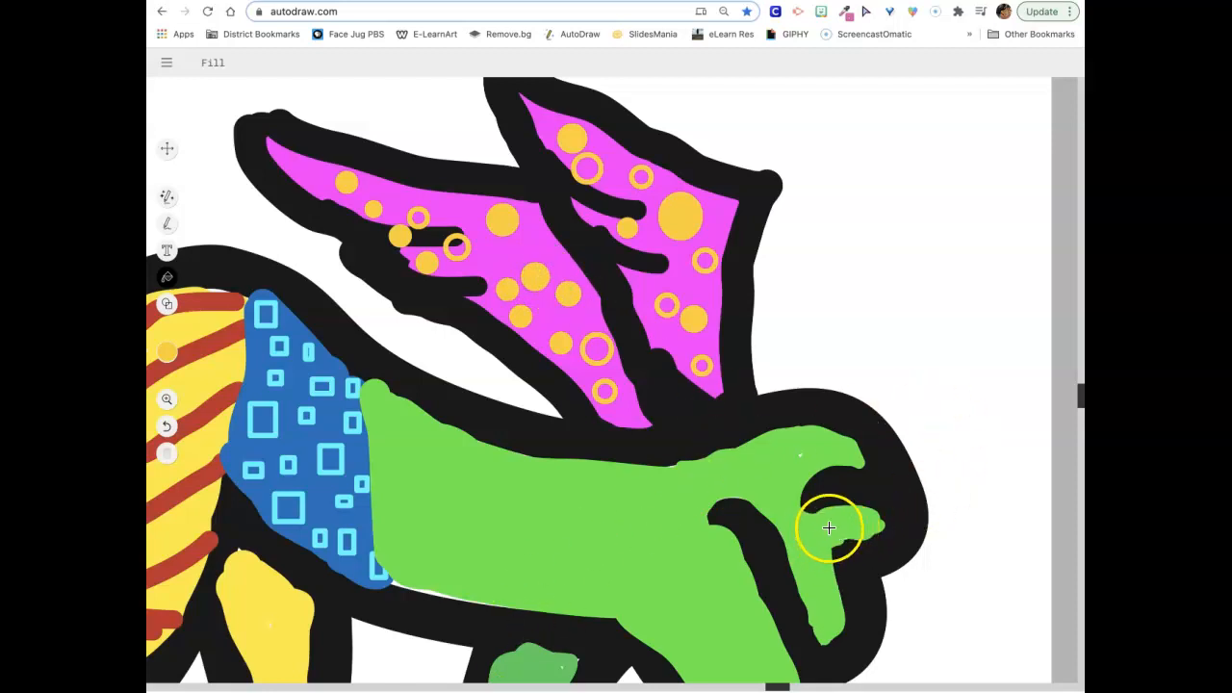
# Undo the last fill and draw a small black circle outline on the face for the eye.
pyautogui.click(841, 525)
pyautogui.click(166, 426)
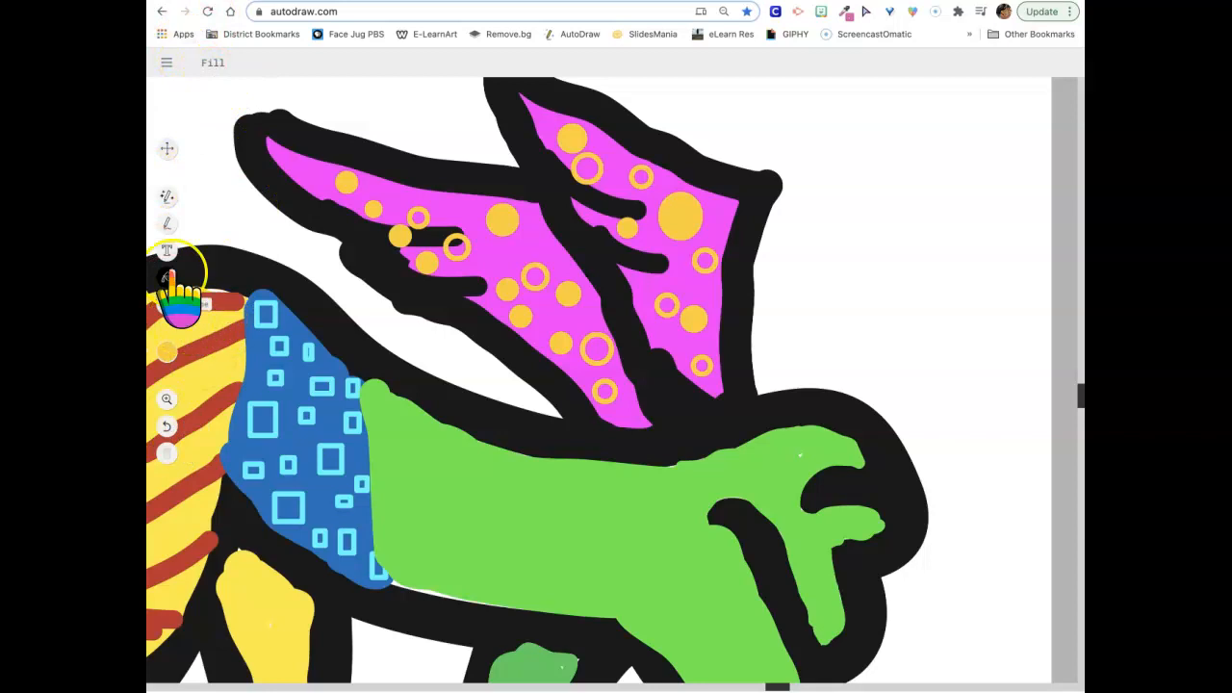
pyautogui.click(166, 303)
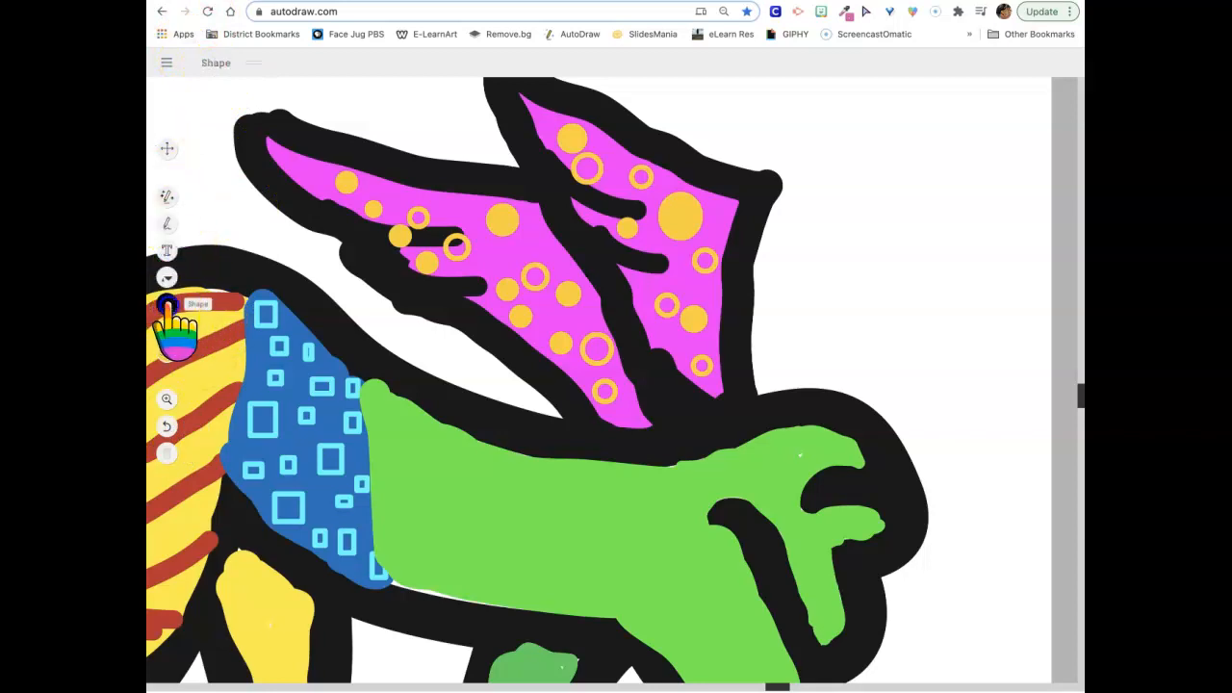
pyautogui.click(254, 63)
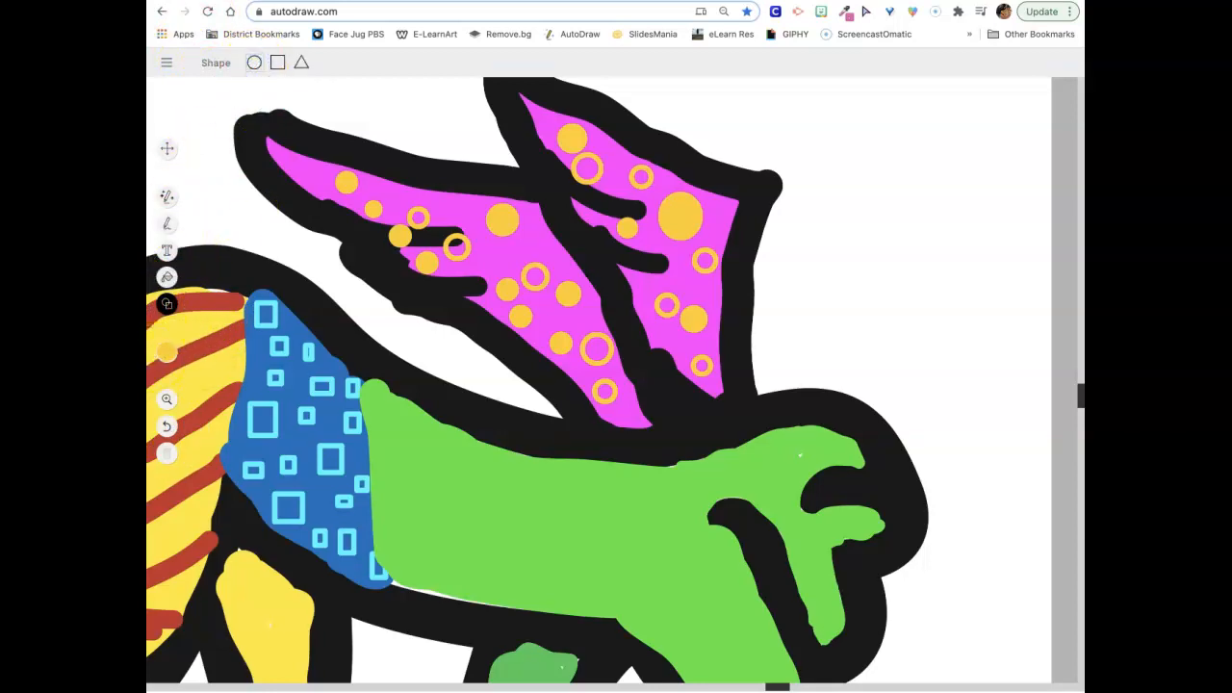
pyautogui.click(167, 352)
pyautogui.click(282, 352)
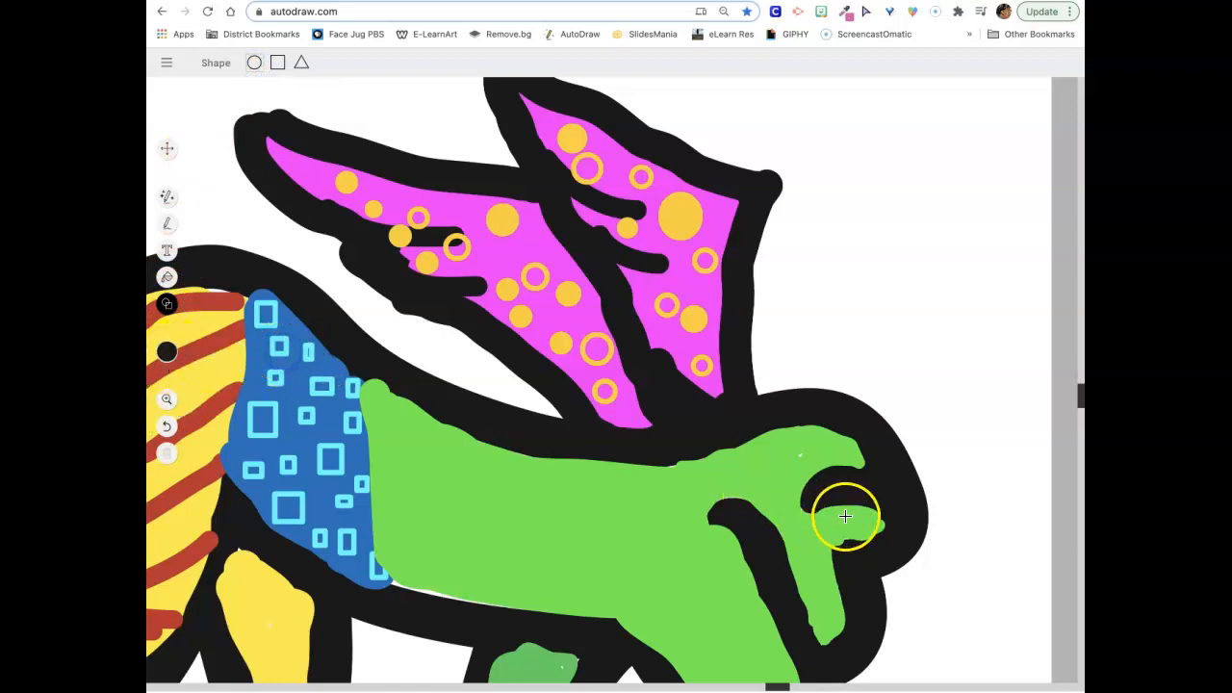
pyautogui.moveTo(822, 522); pyautogui.dragTo(822, 523)
# Move the black eye circle slightly forward on the face, under the brow, and enlarge it a little.
pyautogui.click(166, 148)
pyautogui.click(822, 521)
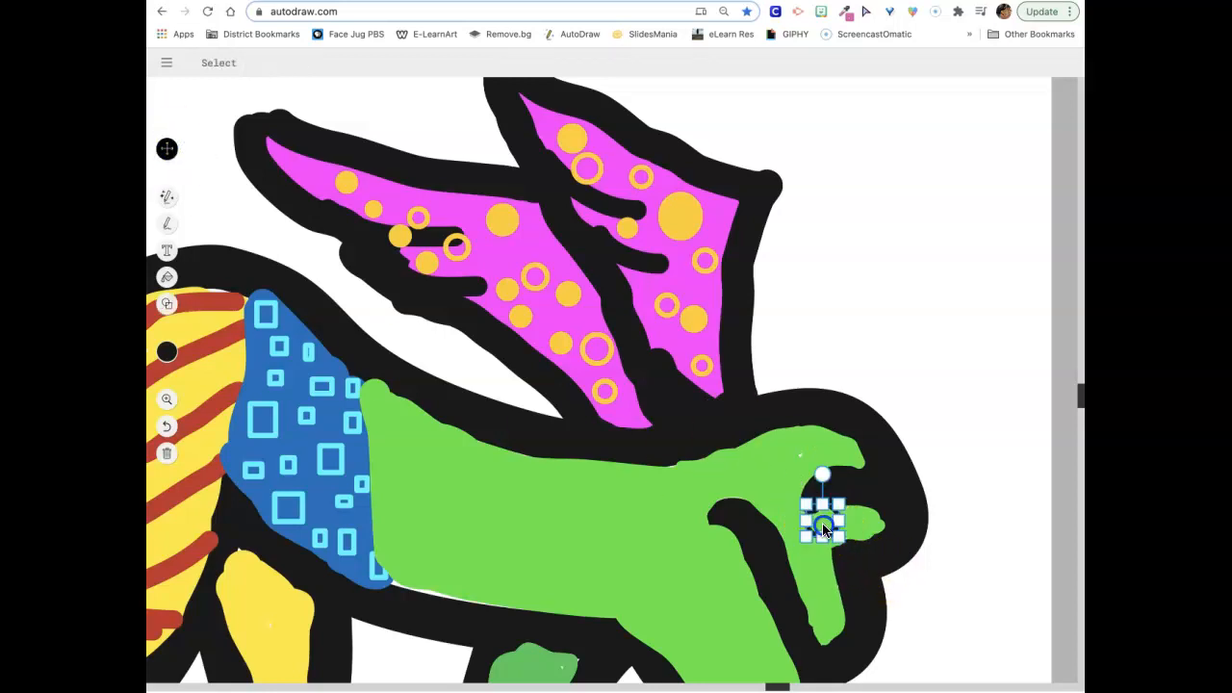
pyautogui.moveTo(840, 533); pyautogui.dragTo(846, 535)
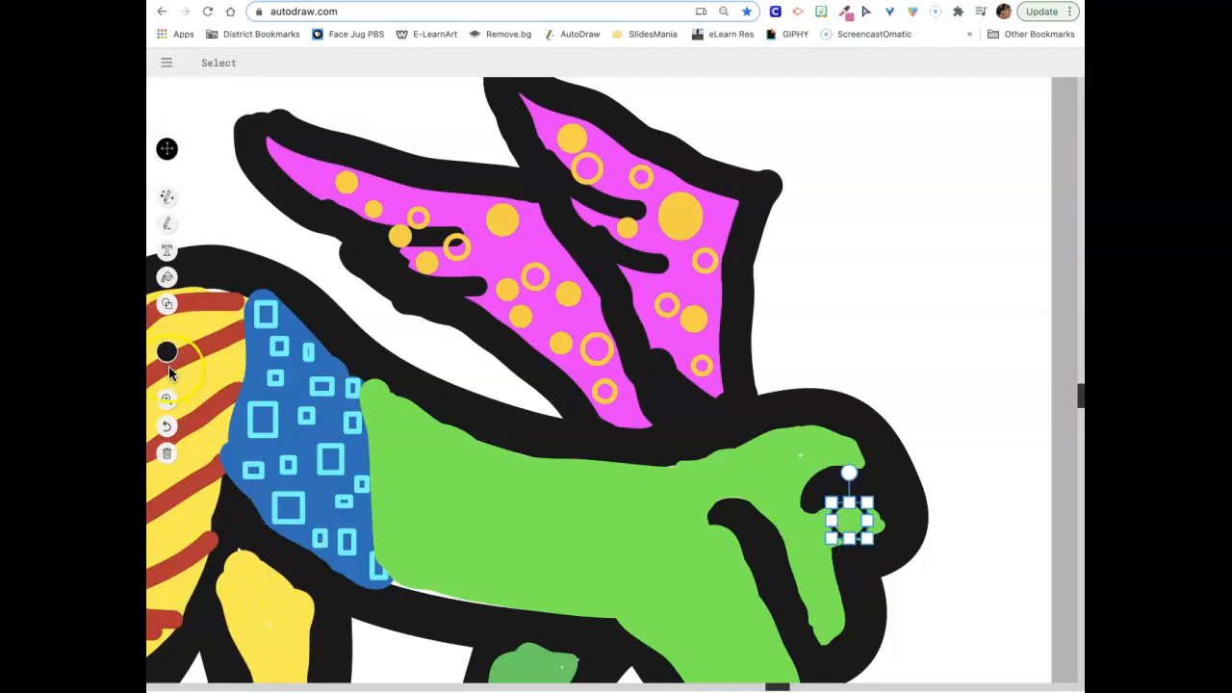
# Fill the black eye circle with solid white.
pyautogui.click(166, 278)
pyautogui.moveTo(167, 356)
pyautogui.click(310, 353)
pyautogui.click(294, 353)
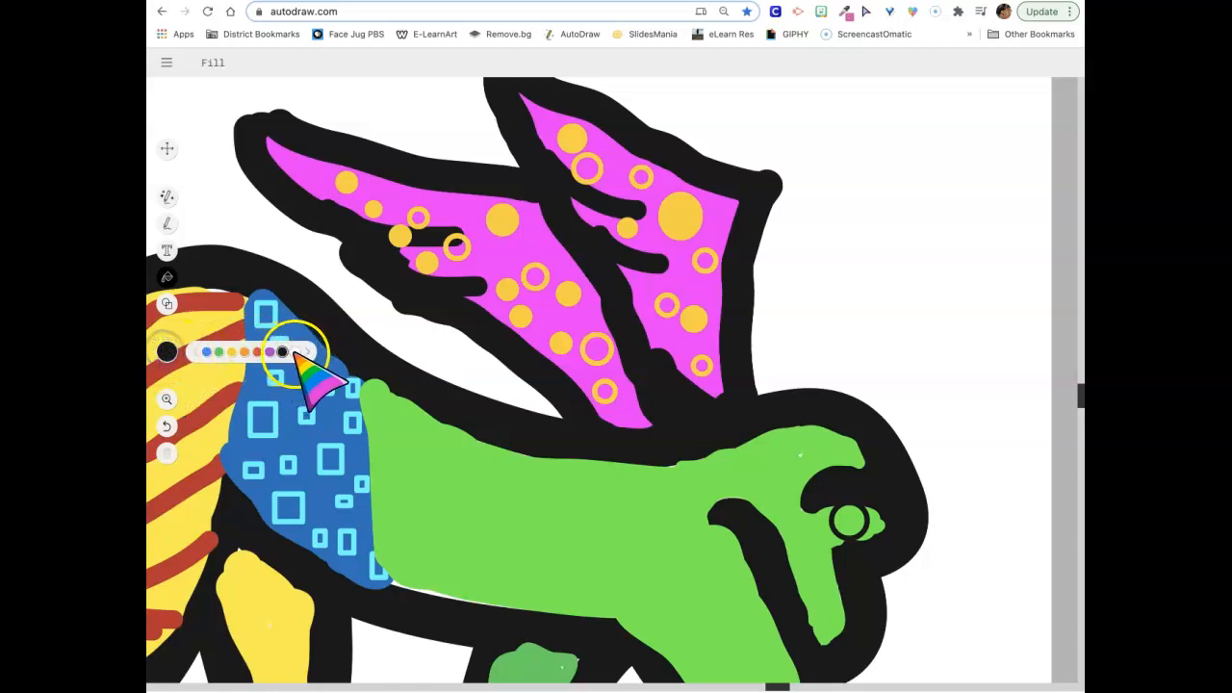
pyautogui.click(852, 519)
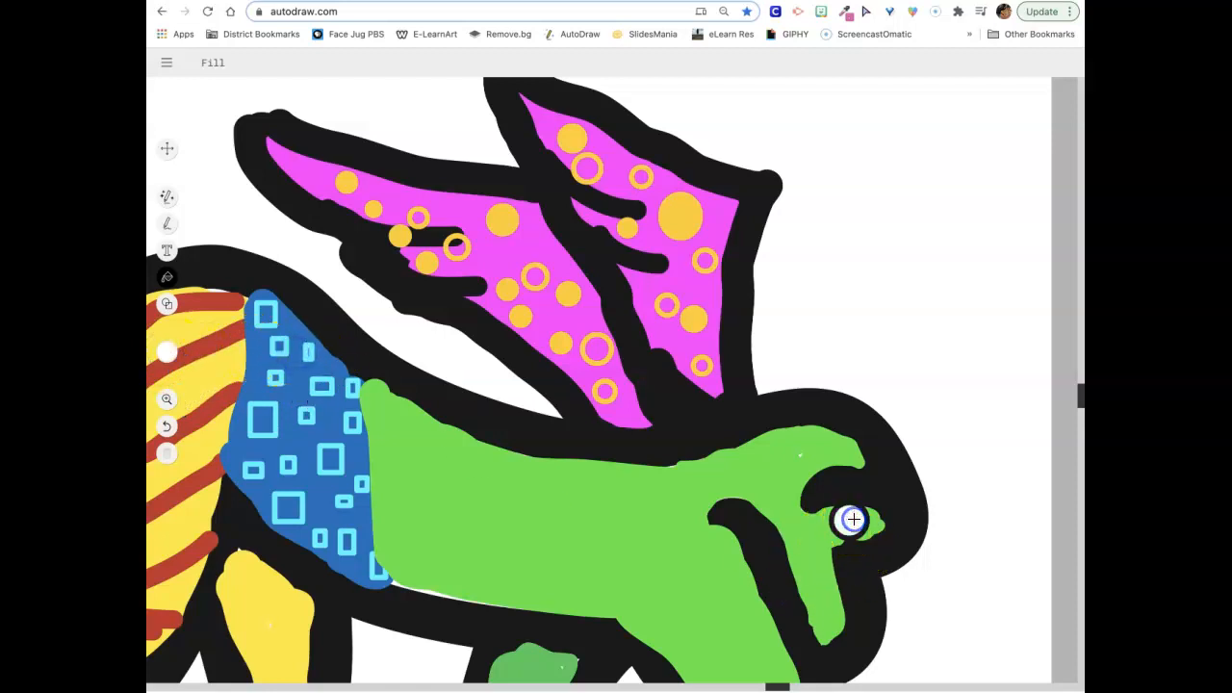
# Add a small purple pupil inside the white eye using a thinner brush.
pyautogui.moveTo(165, 352)
pyautogui.click(232, 354)
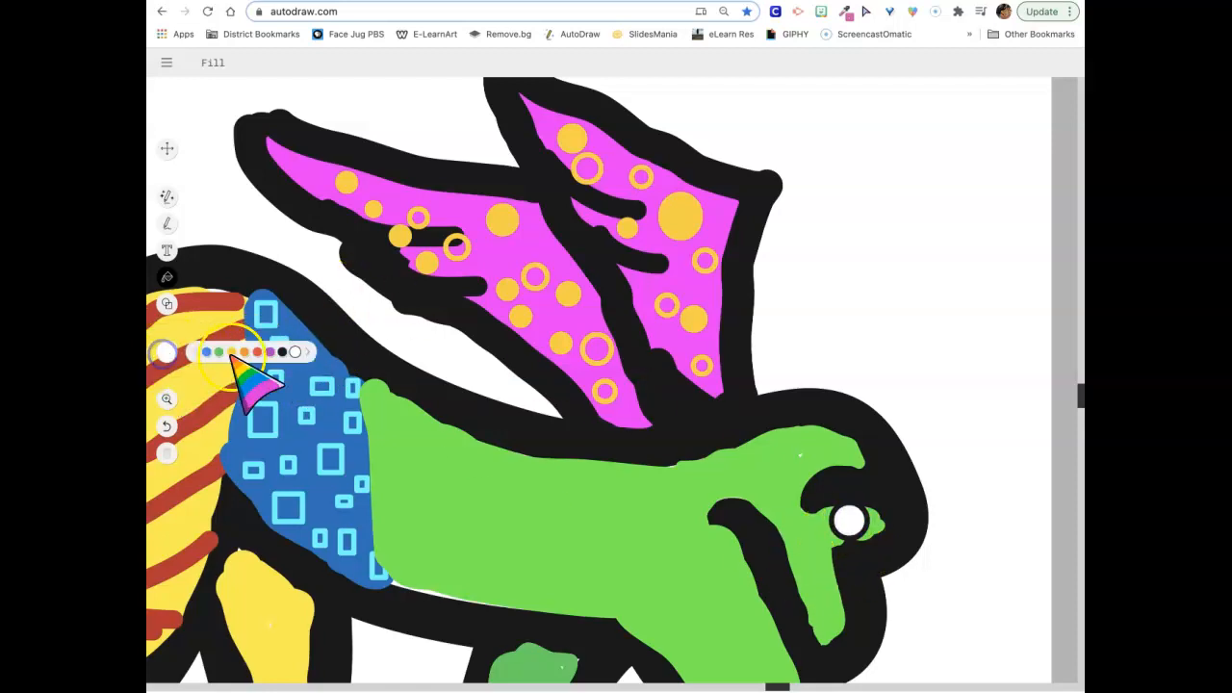
pyautogui.click(269, 352)
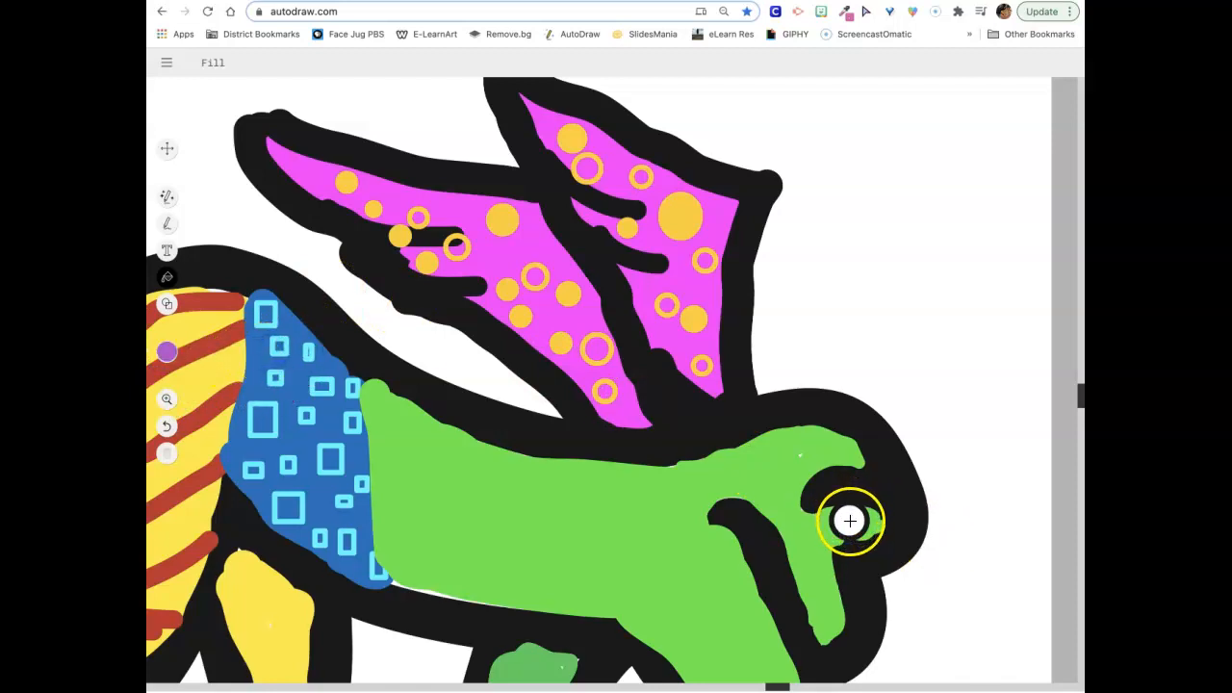
pyautogui.click(169, 225)
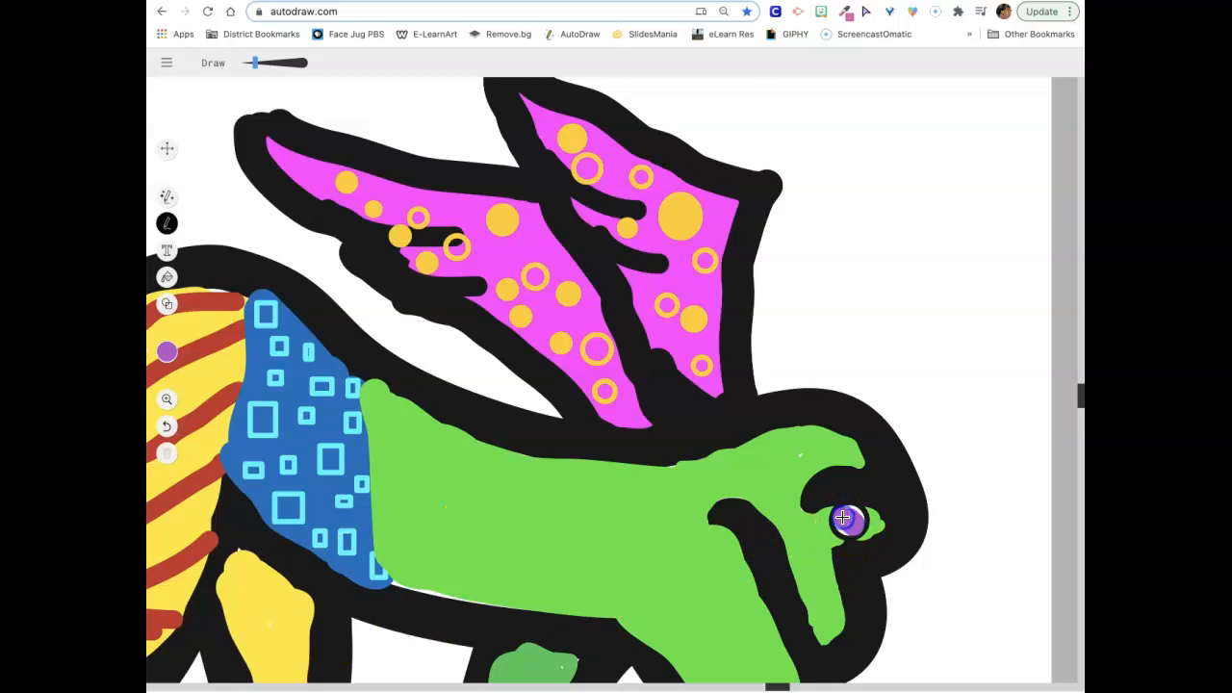
pyautogui.click(167, 425)
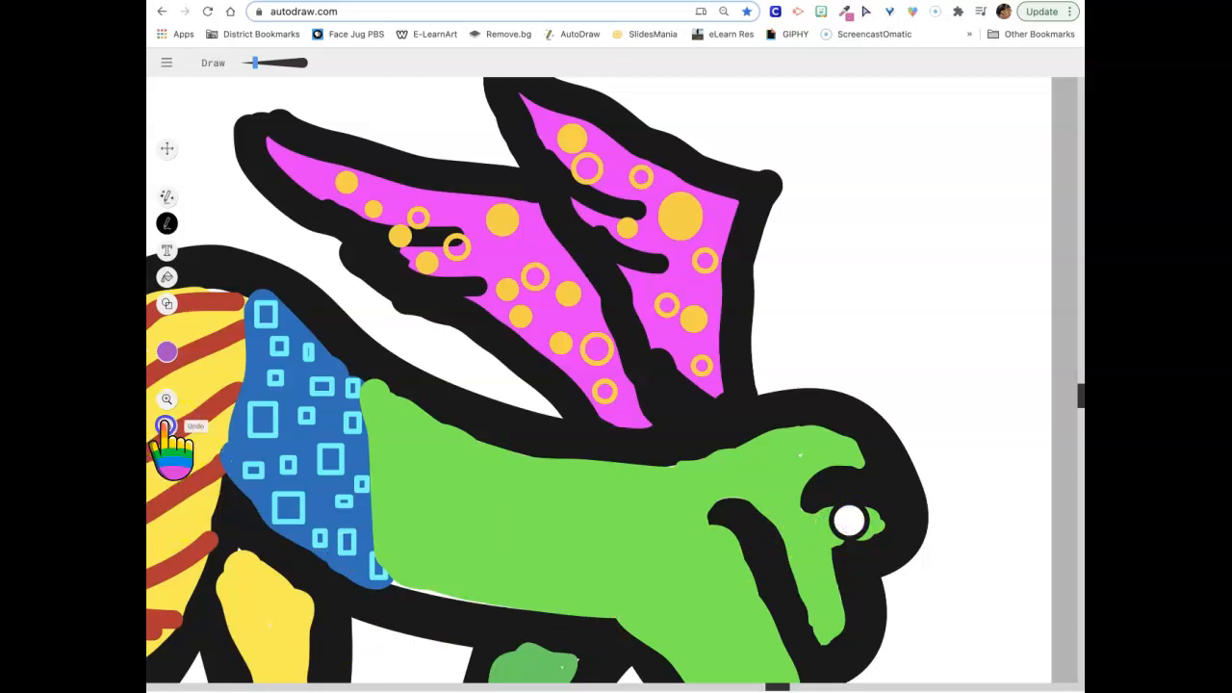
pyautogui.moveTo(254, 62); pyautogui.dragTo(247, 63)
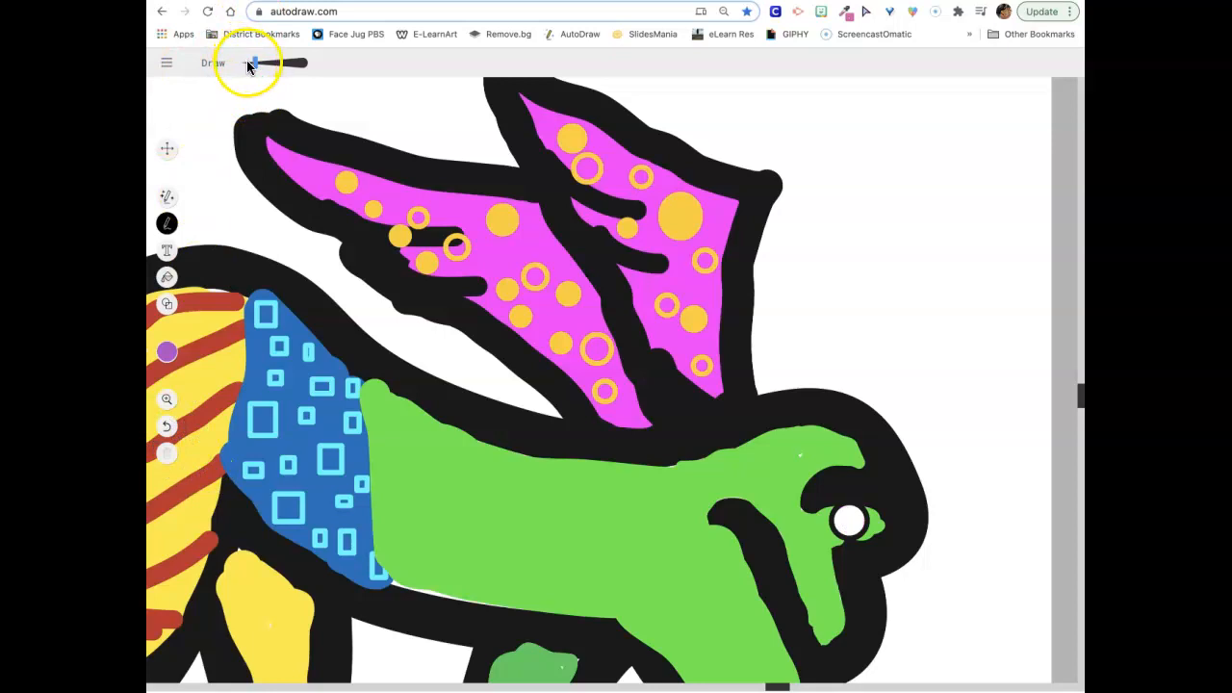
pyautogui.click(849, 521)
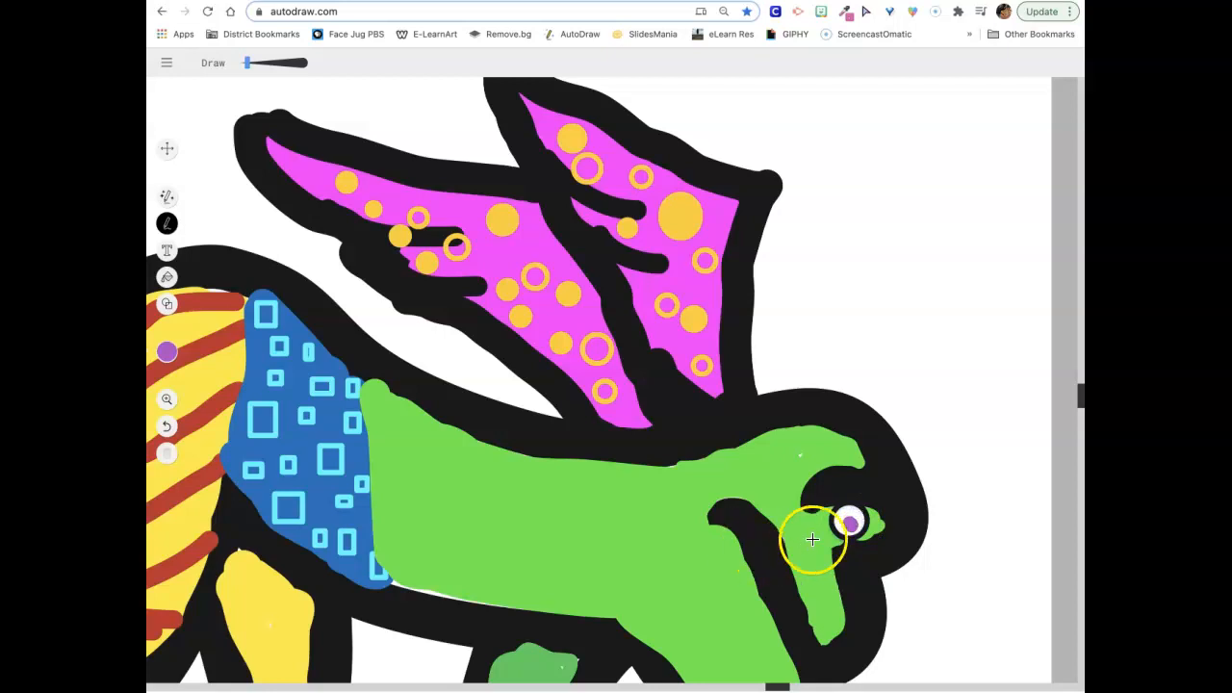
# Dot four small purple spots around the eye, two on each side.
pyautogui.click(819, 519)
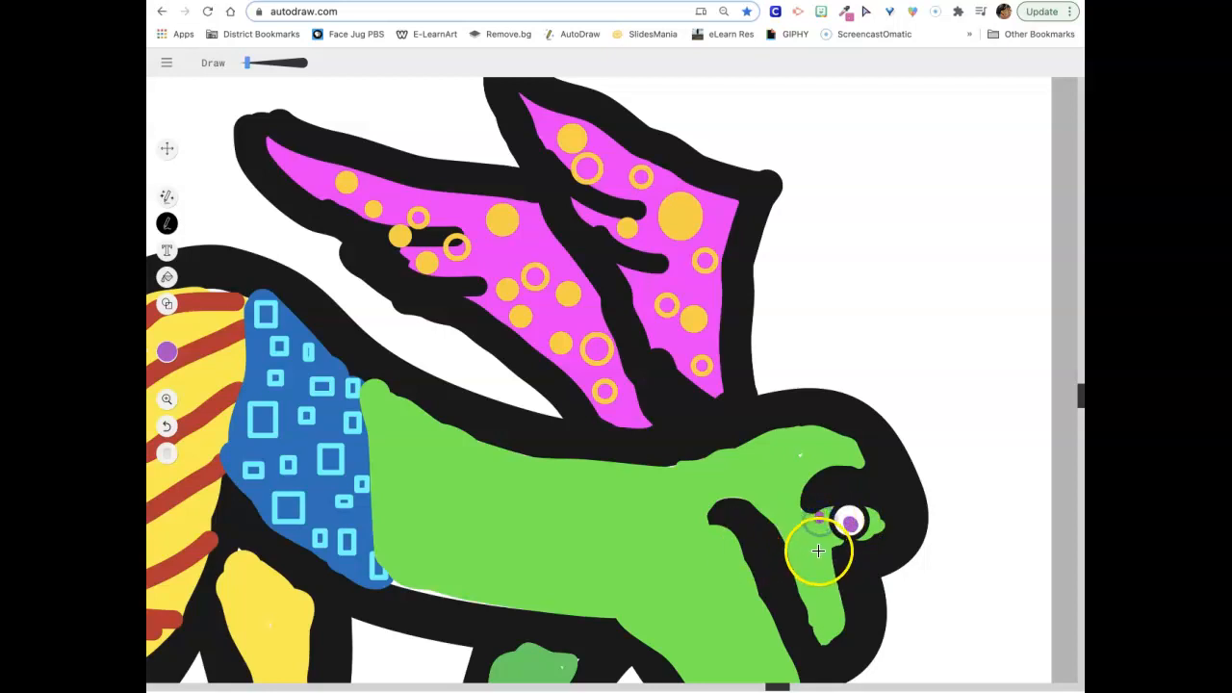
pyautogui.click(825, 541)
pyautogui.click(876, 512)
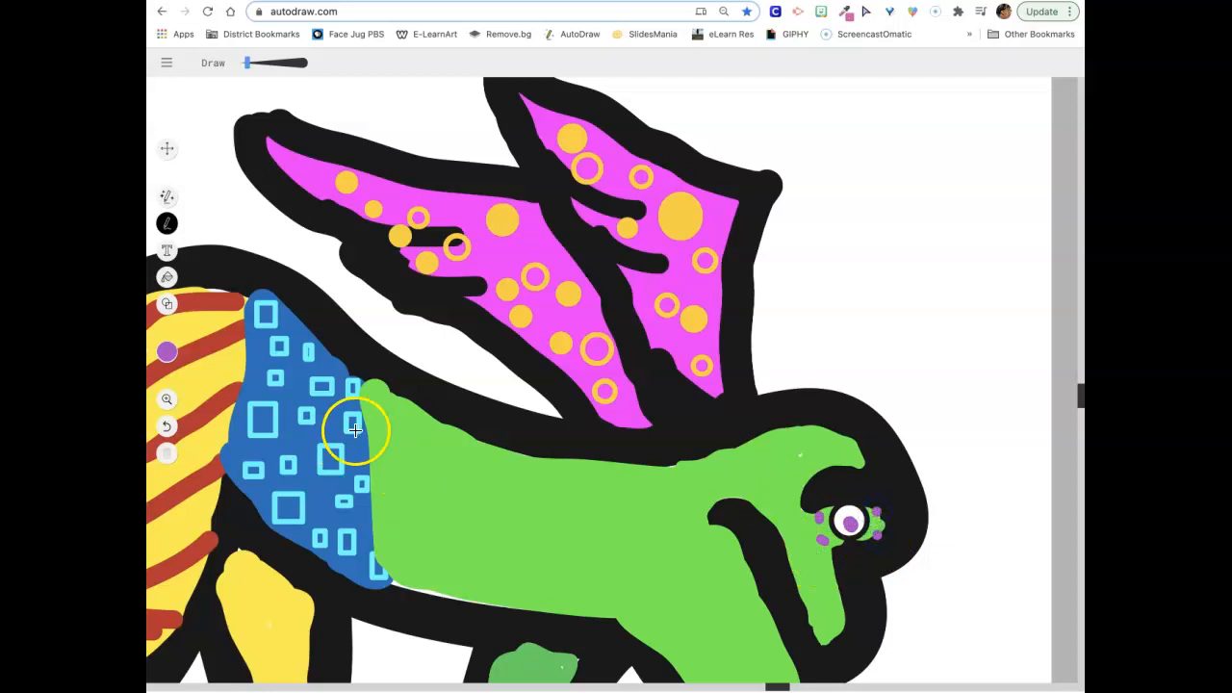
# Draw columns of short vertical purple dashes on the green body beside the blue section with squares.
pyautogui.click(383, 420)
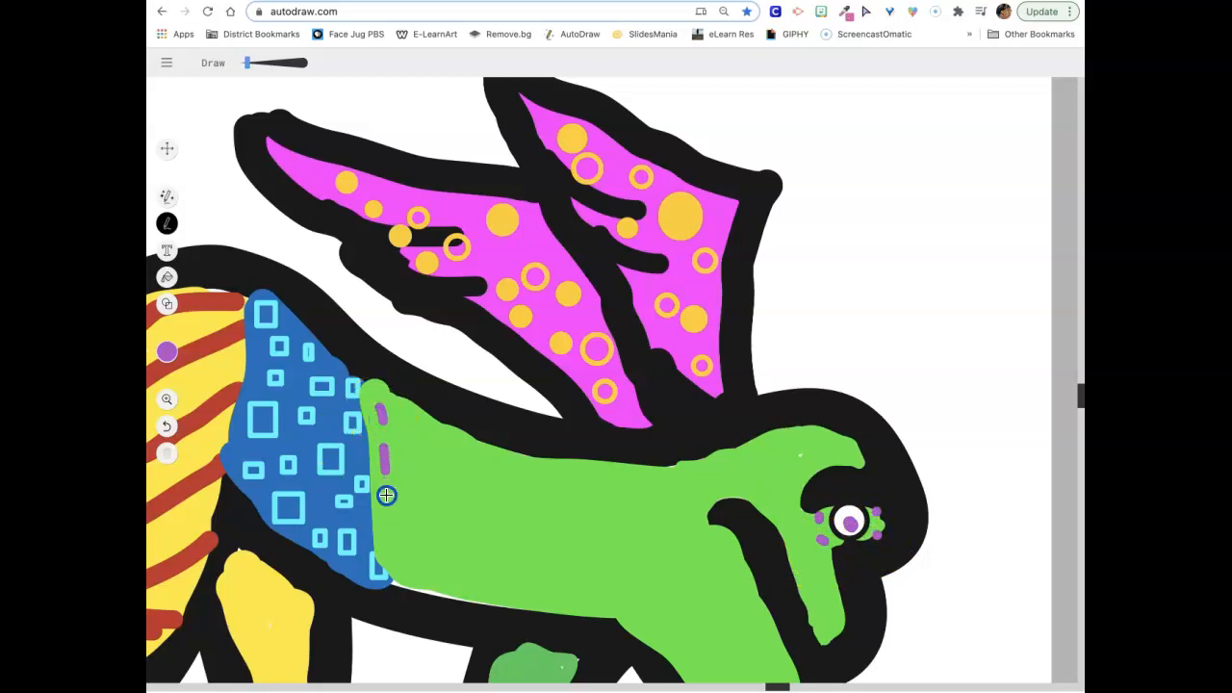
pyautogui.moveTo(409, 418); pyautogui.dragTo(409, 435)
pyautogui.click(419, 559)
pyautogui.moveTo(426, 426); pyautogui.dragTo(433, 439)
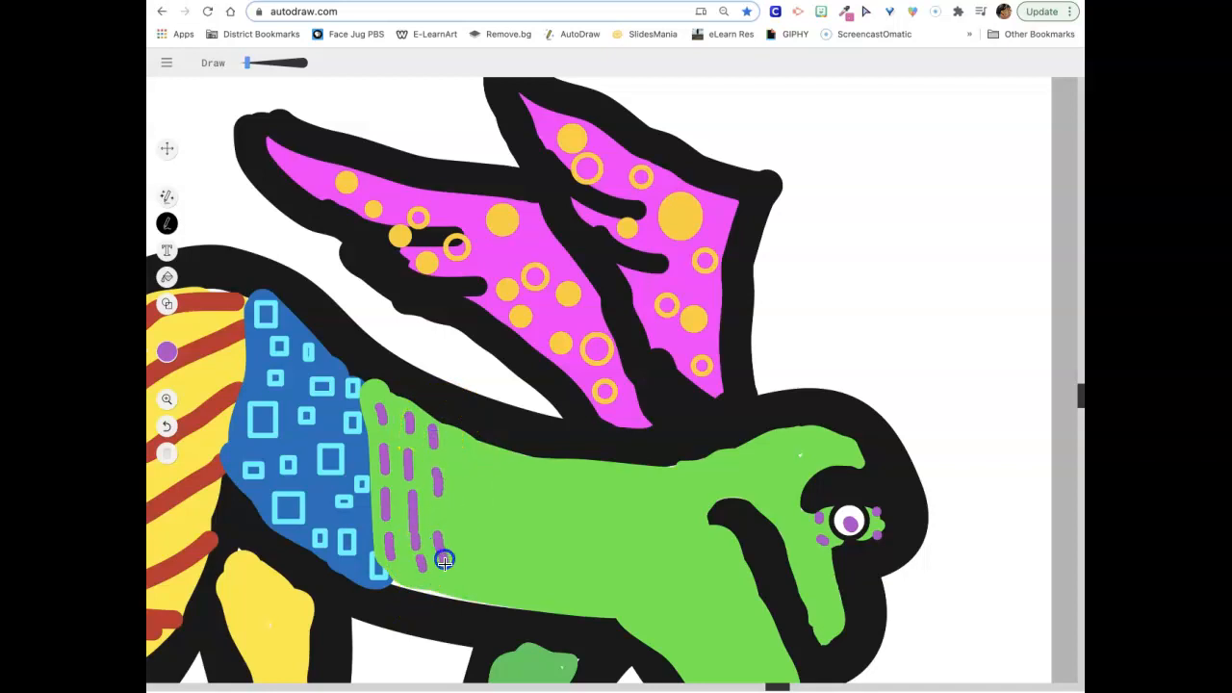
# Draw a thin dark blue line down across the green body next to the purple dashes.
pyautogui.click(168, 399)
pyautogui.click(167, 354)
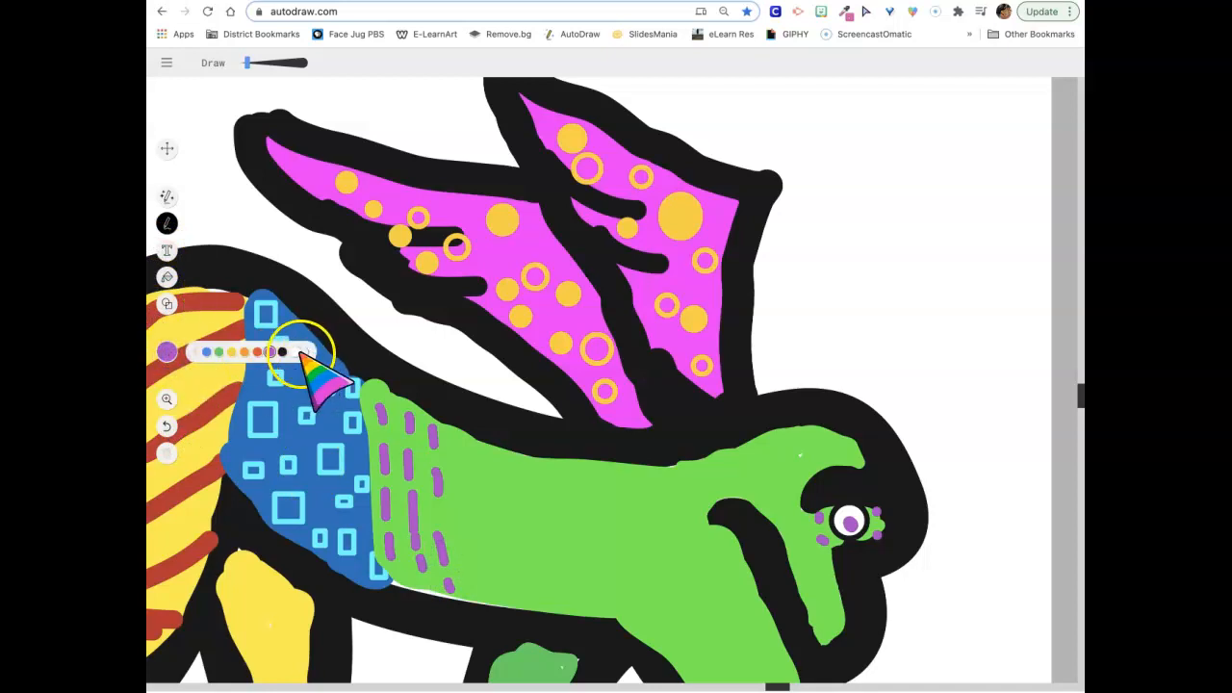
pyautogui.click(294, 352)
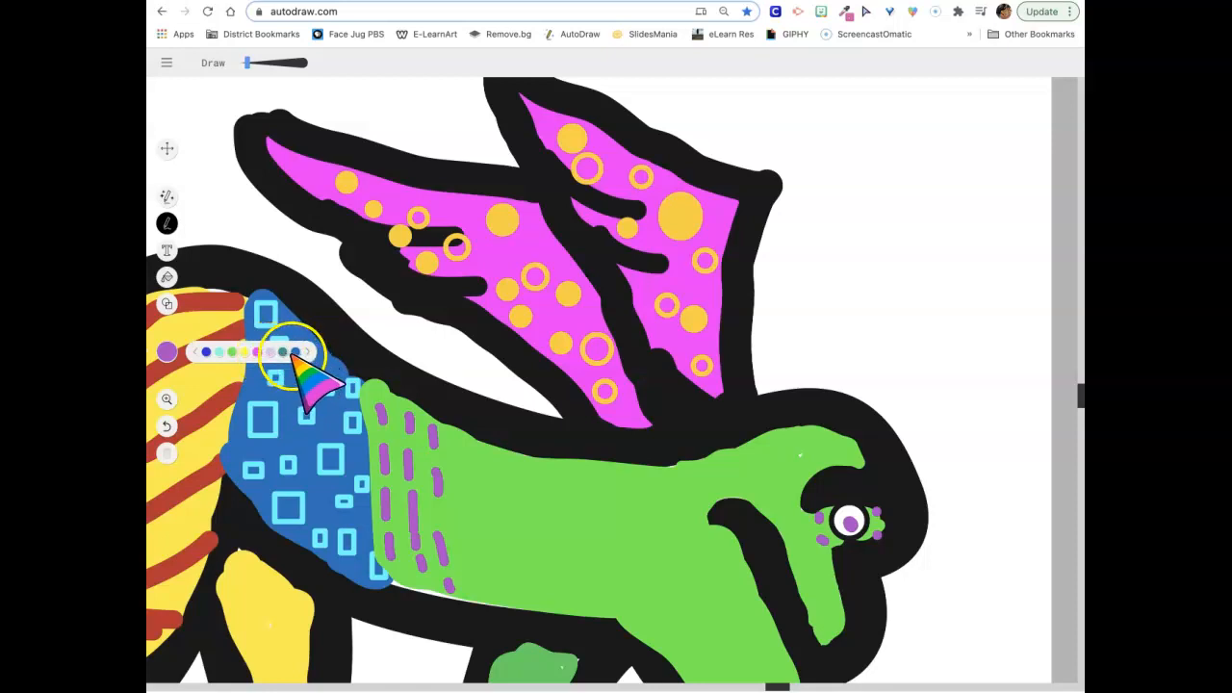
pyautogui.click(294, 352)
pyautogui.click(458, 432)
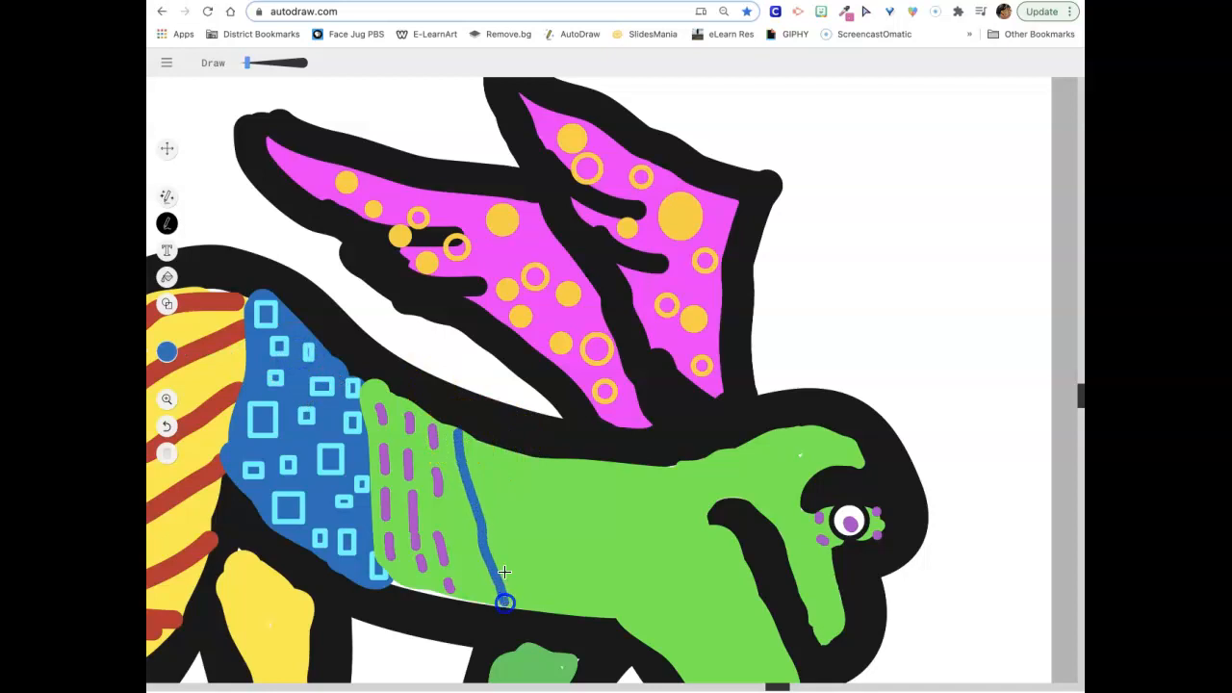
# Paint two wide solid blue bands across the green body with a thicker brush, one over the blue line and one at the shoulder.
pyautogui.click(267, 64)
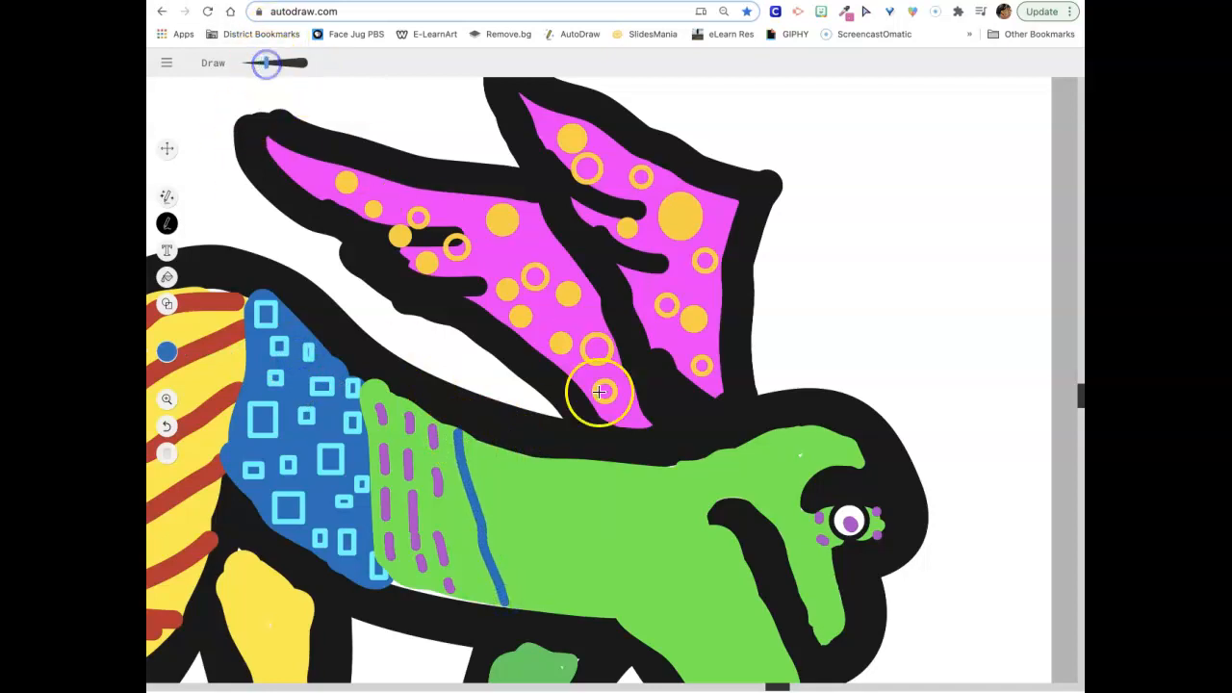
pyautogui.moveTo(456, 432)
pyautogui.mouseDown()
pyautogui.moveTo(497, 473)
pyautogui.moveTo(477, 490)
pyautogui.moveTo(509, 516)
pyautogui.moveTo(494, 533)
pyautogui.moveTo(529, 569)
pyautogui.moveTo(511, 576)
pyautogui.moveTo(524, 591)
pyautogui.moveTo(468, 424)
pyautogui.moveTo(465, 462)
pyautogui.mouseUp()
pyautogui.moveTo(482, 535); pyautogui.dragTo(489, 583)
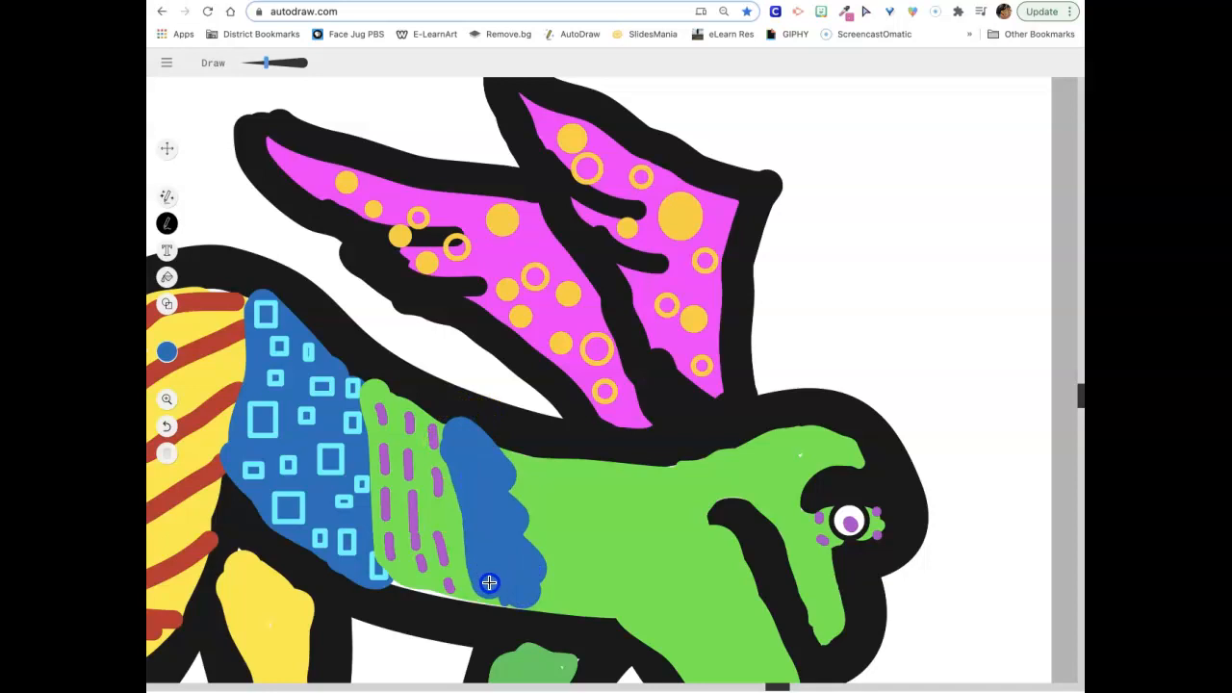
pyautogui.moveTo(542, 594); pyautogui.dragTo(508, 483)
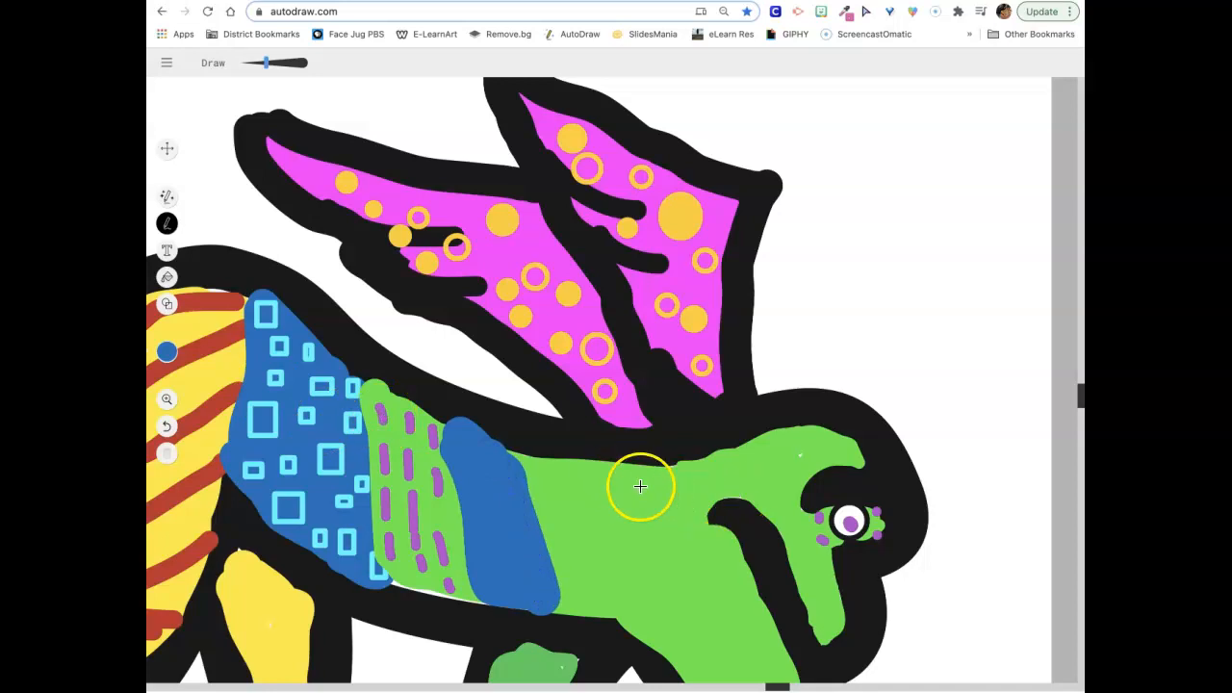
pyautogui.moveTo(627, 466)
pyautogui.mouseDown()
pyautogui.moveTo(631, 617)
pyautogui.moveTo(734, 591)
pyautogui.moveTo(735, 567)
pyautogui.moveTo(698, 539)
pyautogui.moveTo(687, 487)
pyautogui.moveTo(653, 478)
pyautogui.moveTo(663, 592)
pyautogui.moveTo(711, 578)
pyautogui.moveTo(658, 544)
pyautogui.moveTo(737, 591)
pyautogui.mouseUp()
# Paint three blue bands across the light green front leg, getting smaller towards the foot.
pyautogui.scroll(-5, 737, 591)
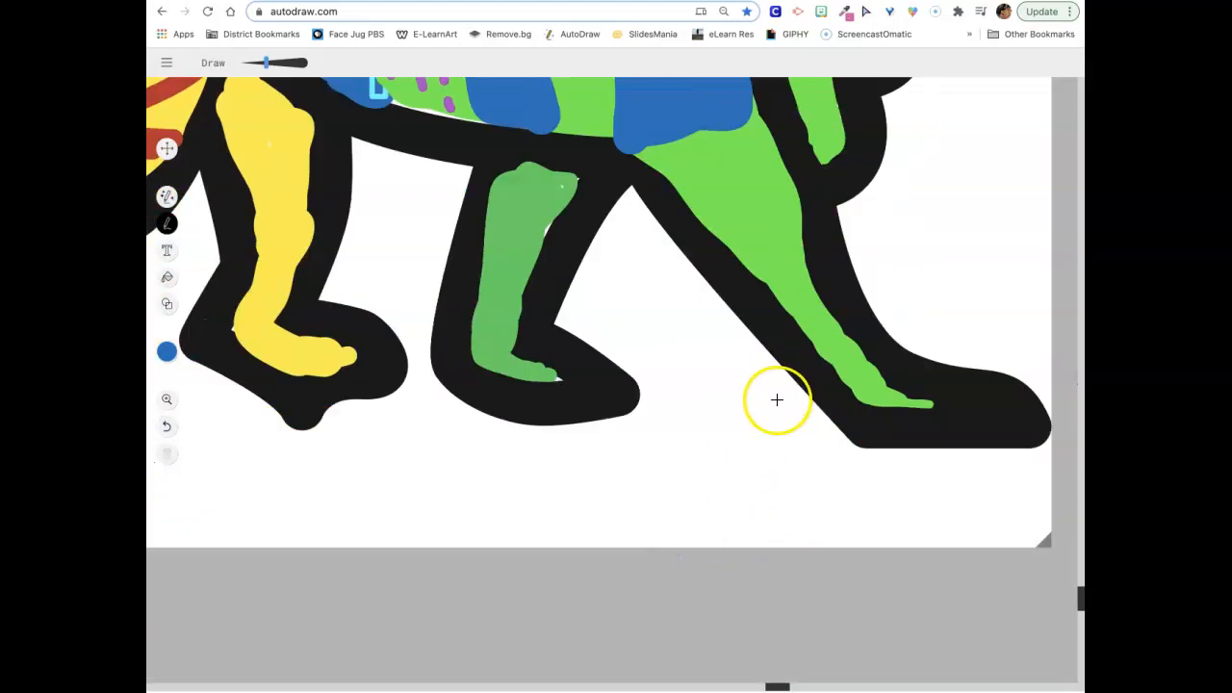
pyautogui.moveTo(704, 218)
pyautogui.mouseDown()
pyautogui.moveTo(781, 213)
pyautogui.moveTo(780, 239)
pyautogui.moveTo(784, 219)
pyautogui.moveTo(742, 238)
pyautogui.mouseUp()
pyautogui.moveTo(803, 307); pyautogui.dragTo(803, 302)
pyautogui.moveTo(825, 363)
pyautogui.mouseDown()
pyautogui.moveTo(874, 362)
pyautogui.moveTo(850, 370)
pyautogui.mouseUp()
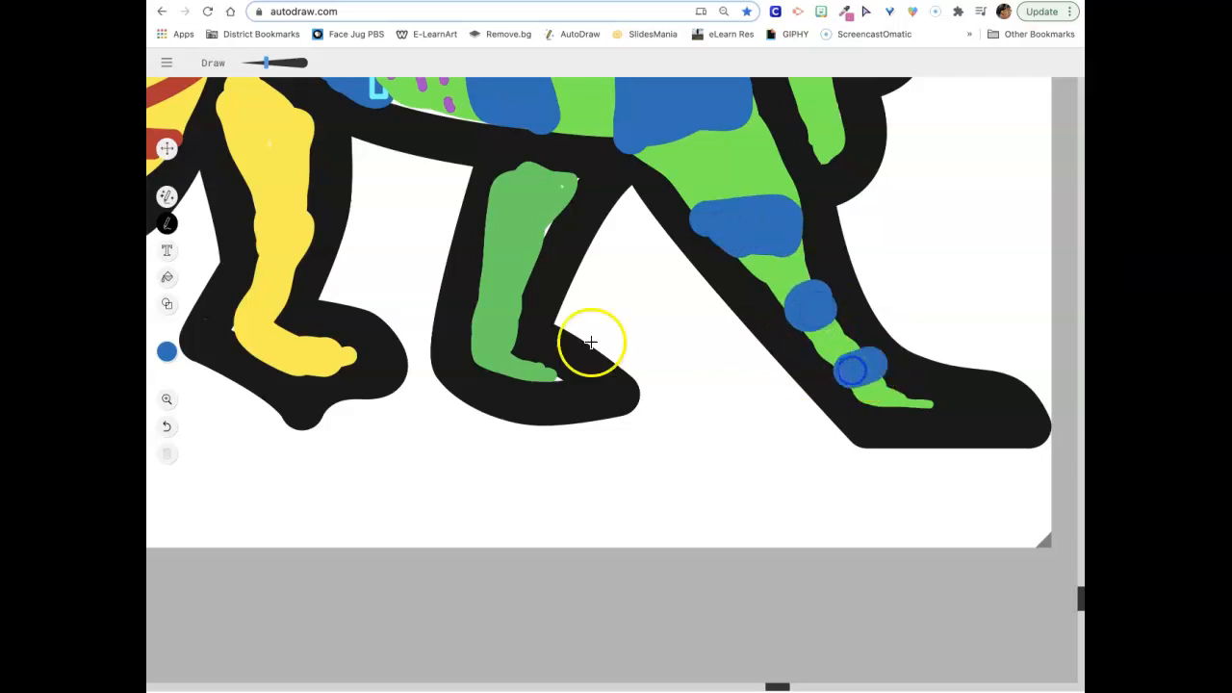
# Paint three blue bands across the darker green leg, from above the ankle to the top.
pyautogui.moveTo(490, 312); pyautogui.dragTo(513, 318)
pyautogui.moveTo(490, 267)
pyautogui.mouseDown()
pyautogui.moveTo(486, 248)
pyautogui.moveTo(530, 256)
pyautogui.mouseUp()
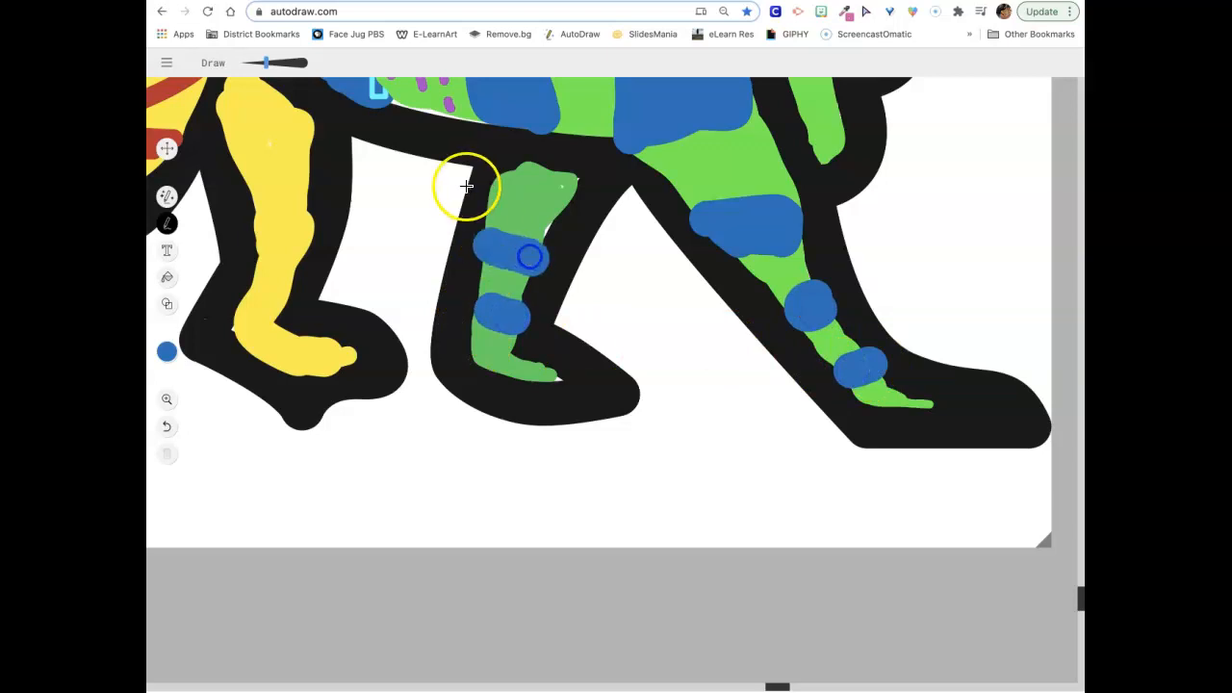
pyautogui.moveTo(490, 181); pyautogui.dragTo(543, 187)
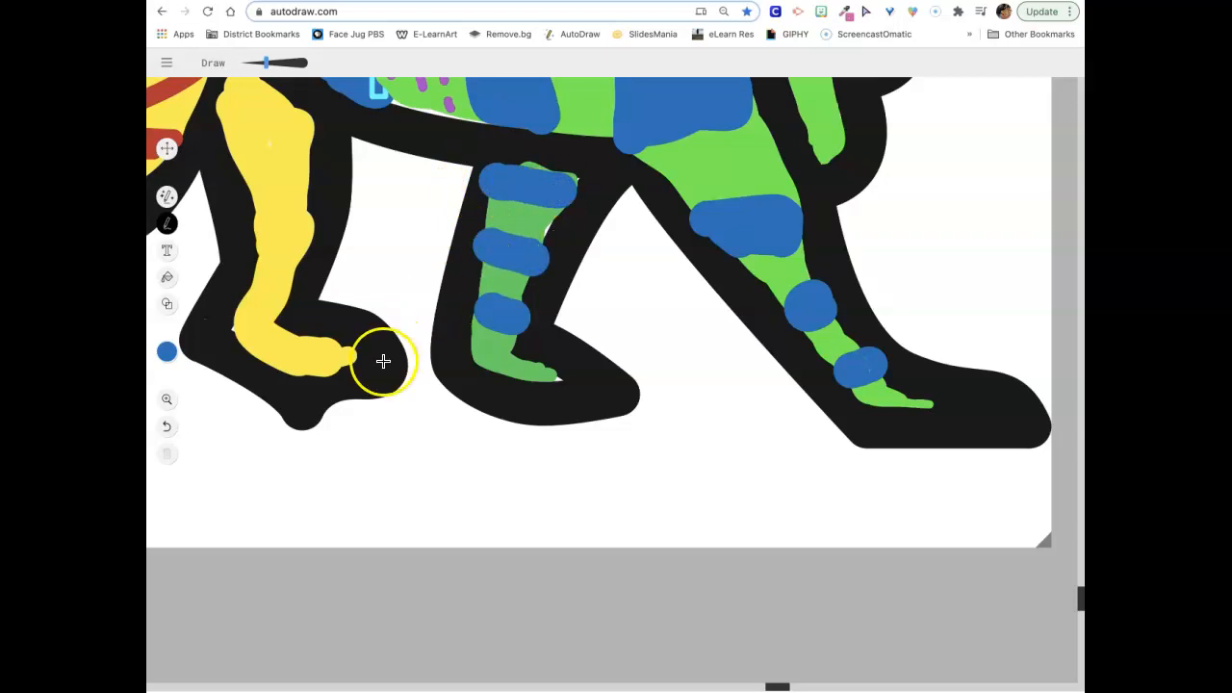
# Try out a duplicate of the darker green leg's top blue band in the gap between the front legs, and delete the copy.
pyautogui.scroll(4, 337, 295)
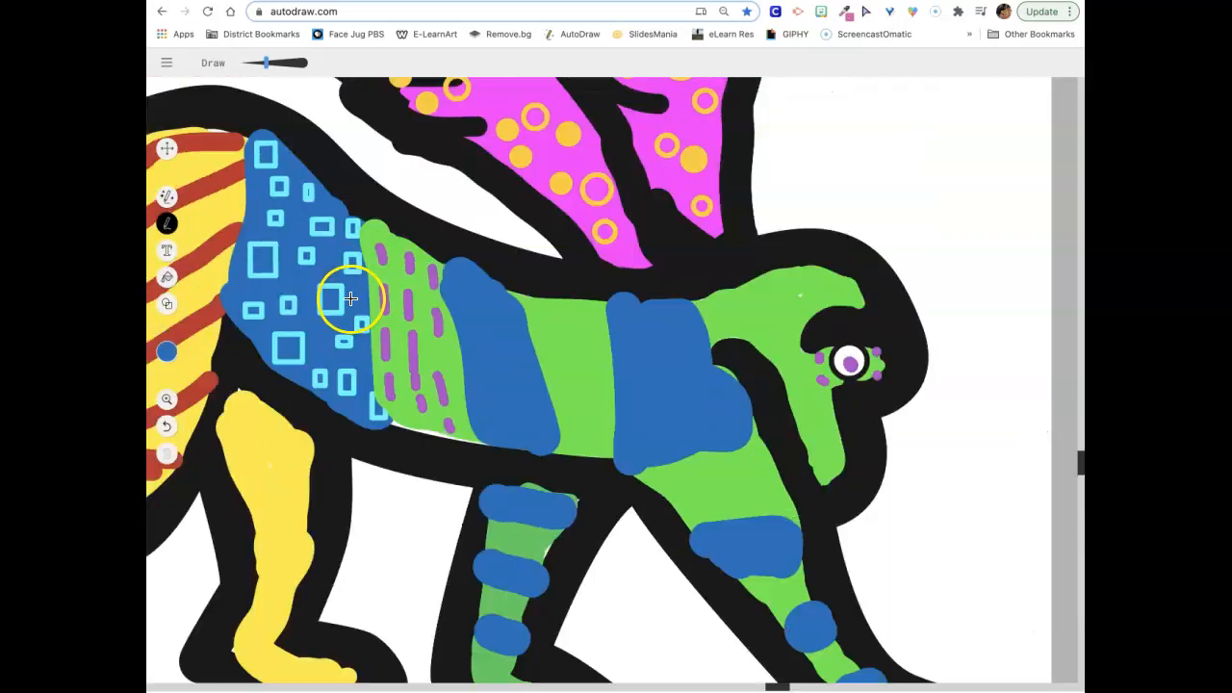
pyautogui.click(166, 150)
pyautogui.click(518, 510)
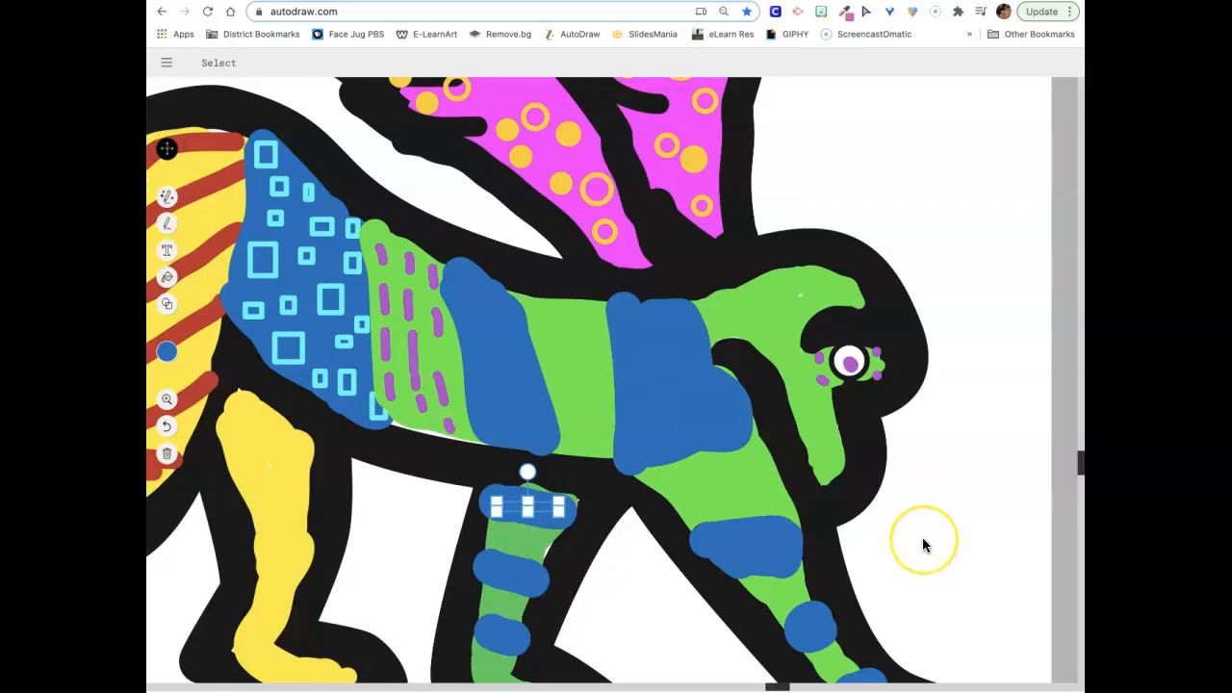
pyautogui.press('super+v')
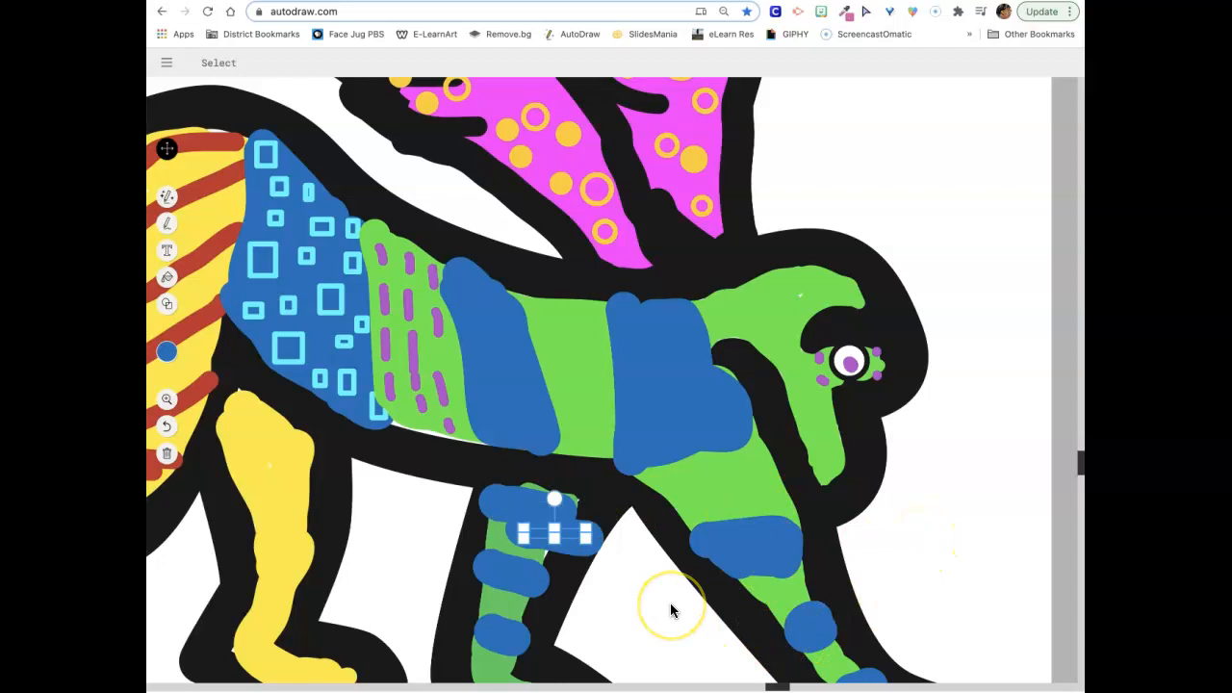
pyautogui.press('Down')
pyautogui.press('Down')
pyautogui.press('Down')
pyautogui.press('Down')
pyautogui.press('Down')
pyautogui.press('Right')
pyautogui.press('Right')
pyautogui.press('Right')
pyautogui.press('Right')
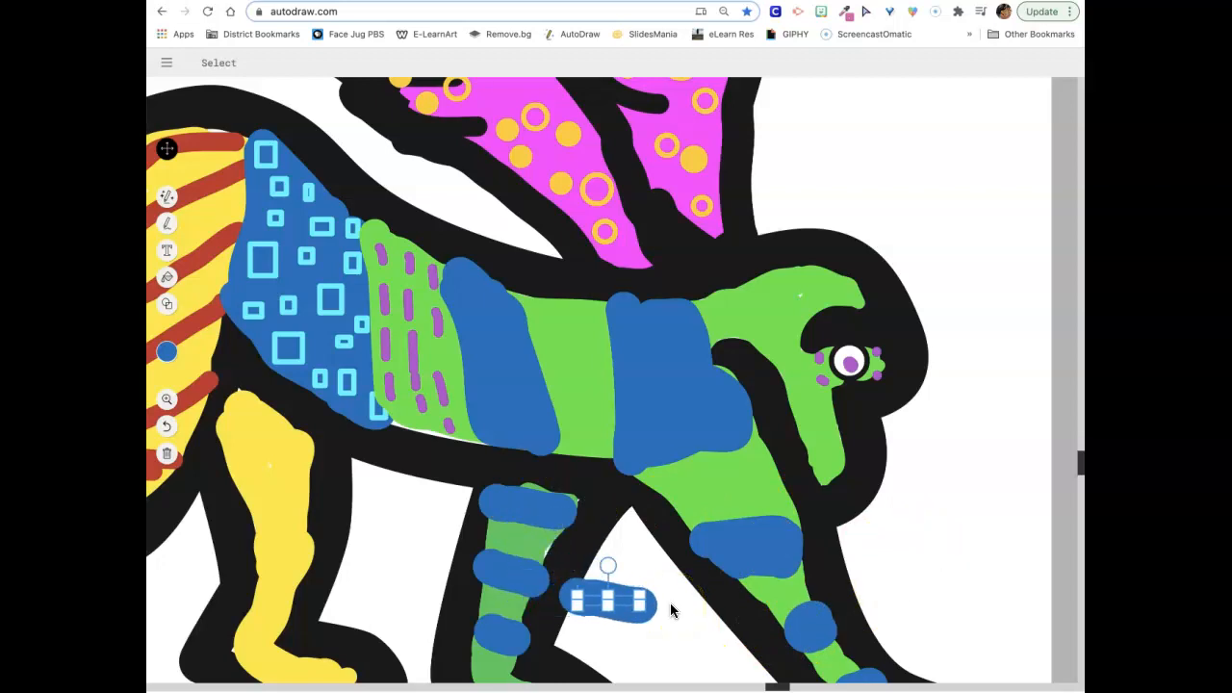
pyautogui.press('Right')
pyautogui.press('Right')
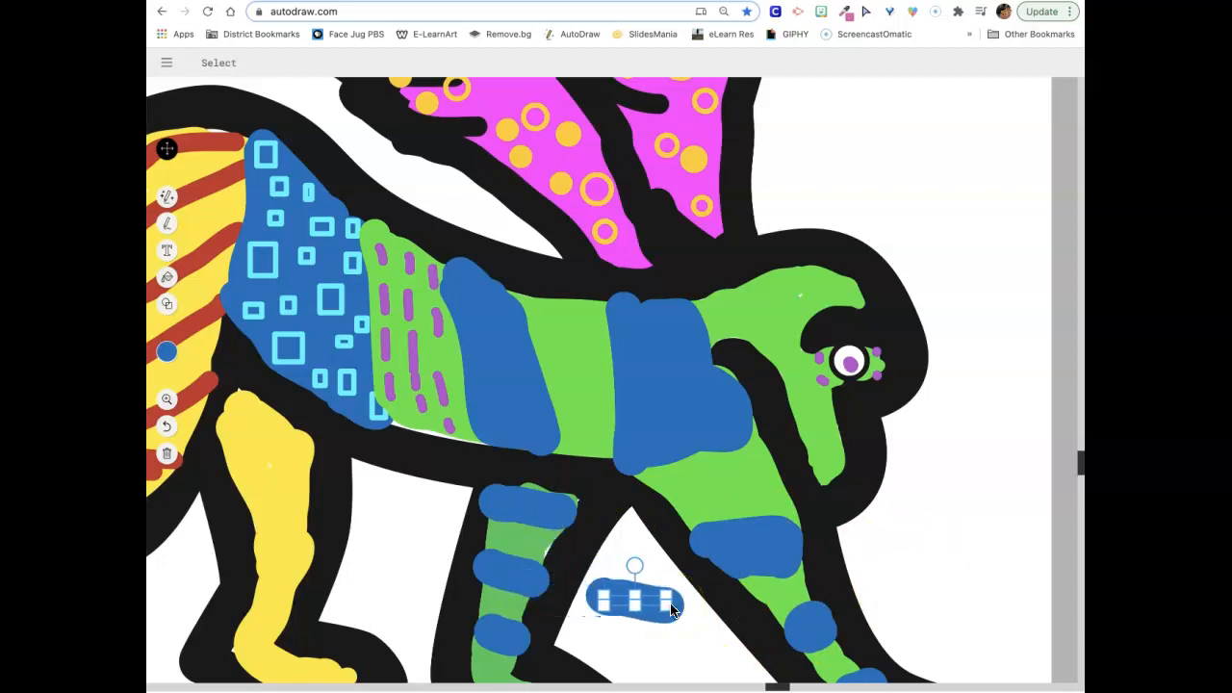
pyautogui.press('BackSpace')
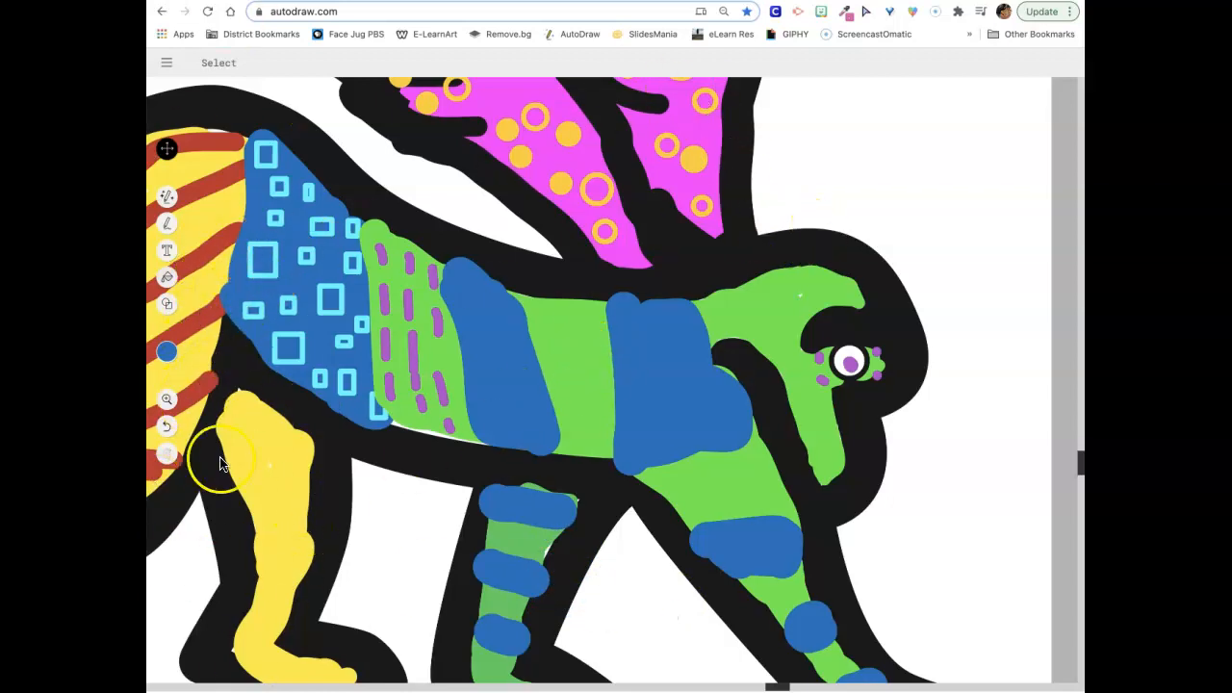
# Set the canvas zoom to 100% to view the whole monkey drawing.
pyautogui.click(167, 400)
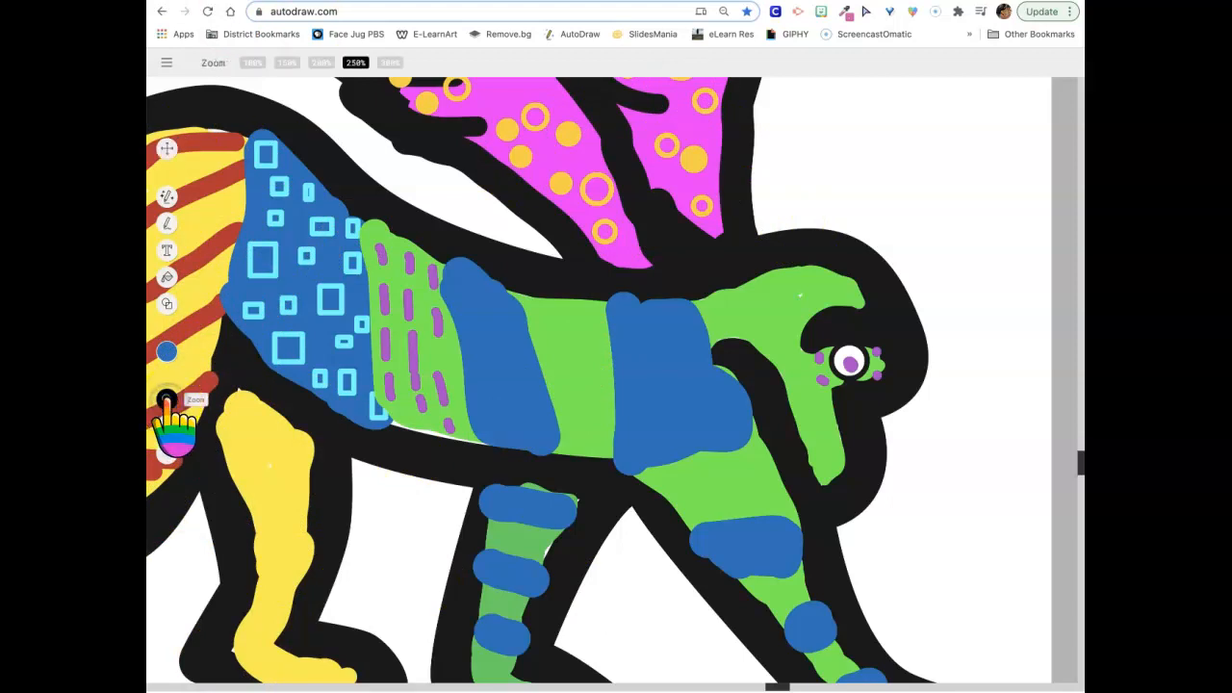
pyautogui.click(252, 63)
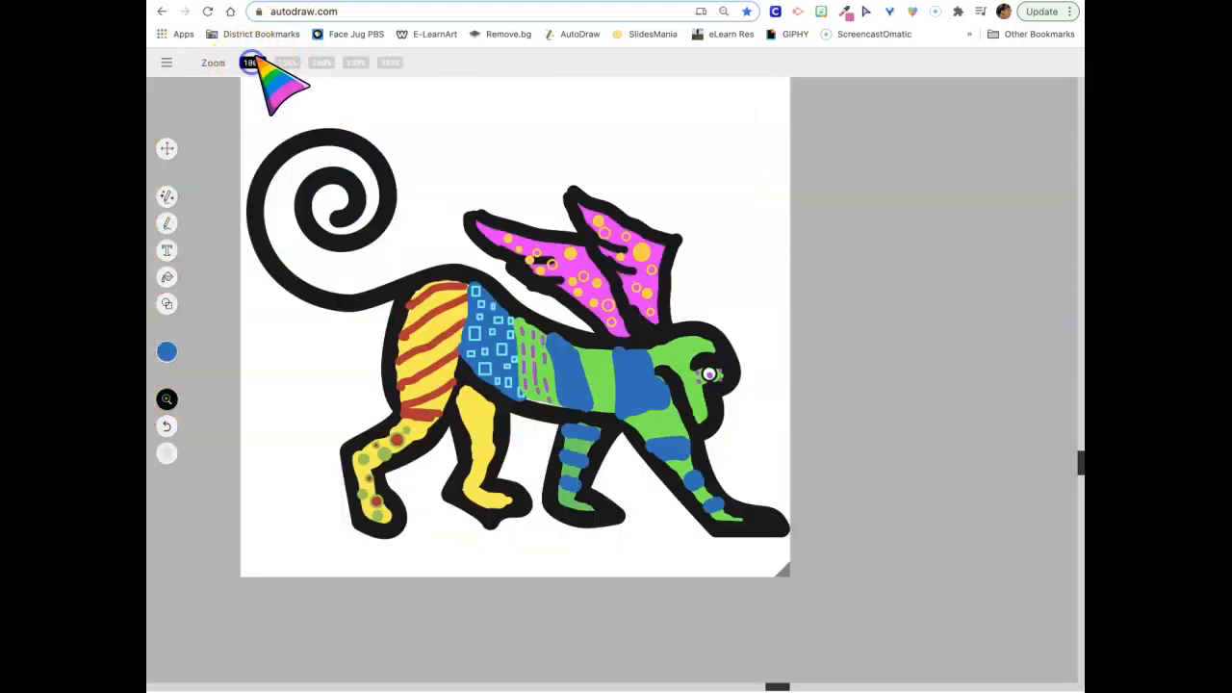